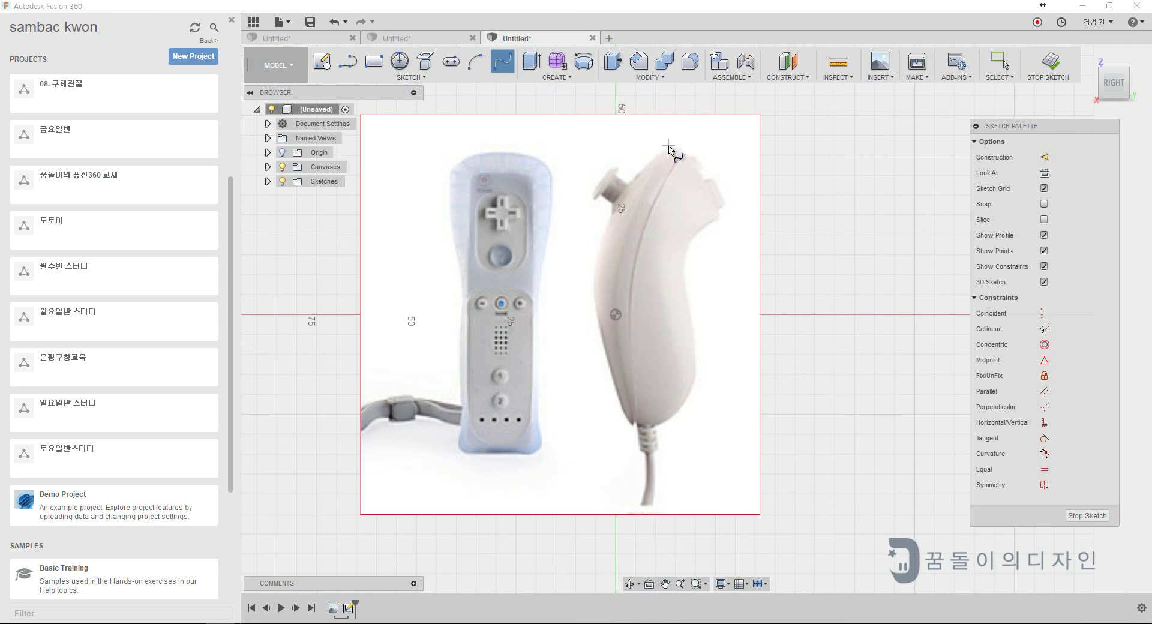
- Finish the first spline along the nunchuk's front edge and recentre the view on the image
{"action": "key", "text": "Escape"}
{"action": "scroll", "coordinate": [664, 169], "scroll_direction": "up", "scroll_amount": 2}
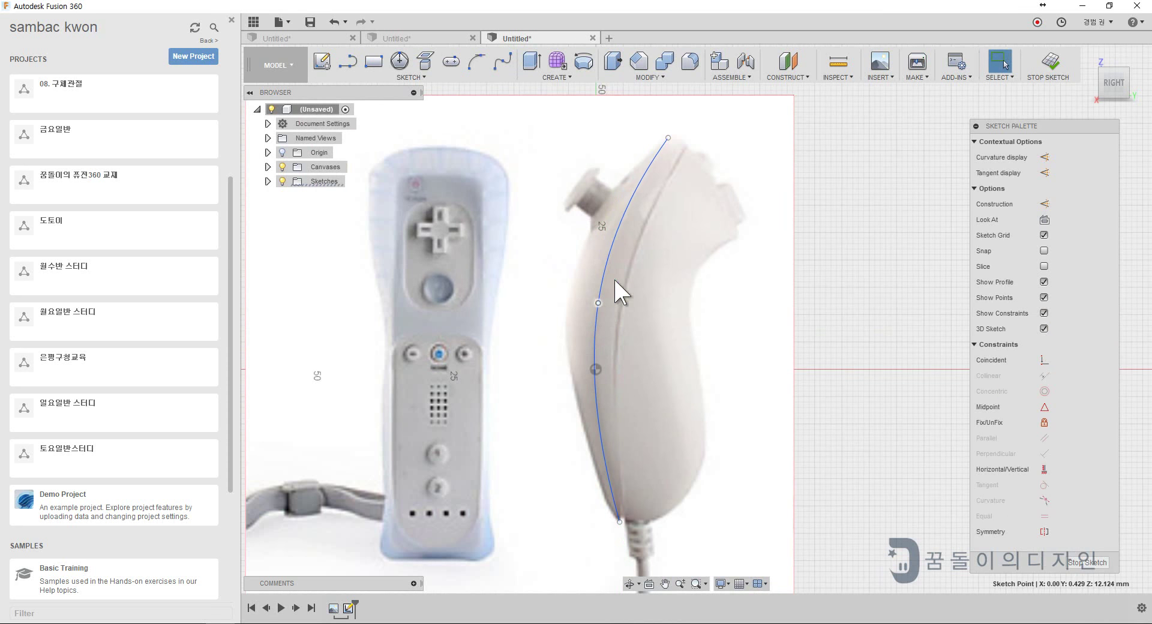
{"action": "left_click", "coordinate": [612, 226]}
{"action": "middle_click_drag", "start_coordinate": [612, 226], "coordinate": [643, 218]}
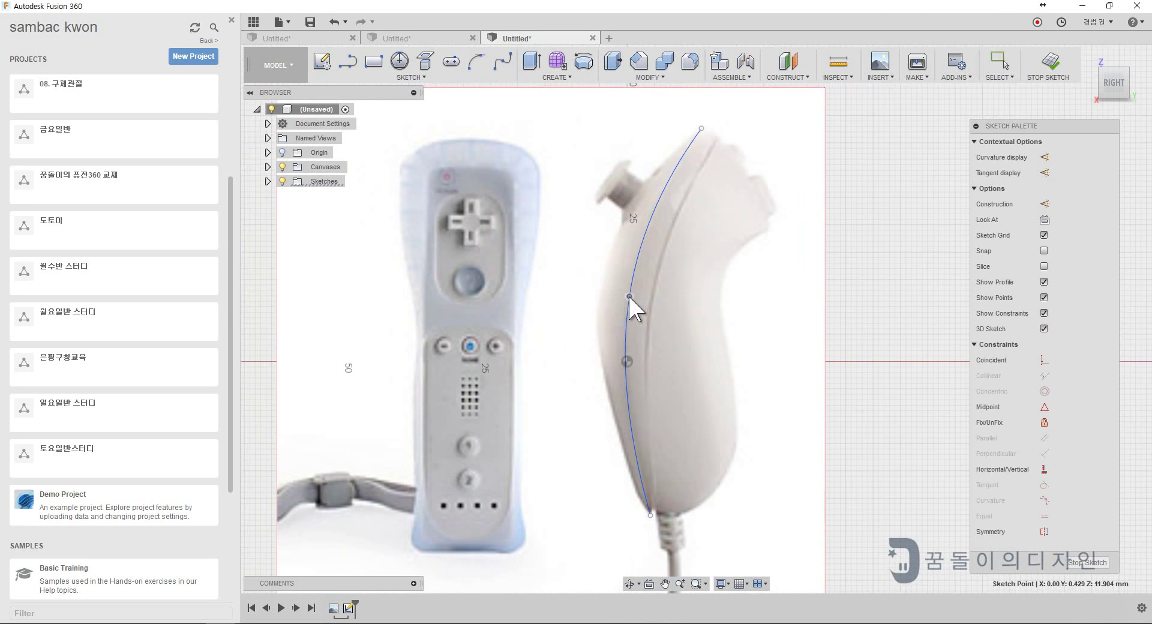
{"action": "scroll", "coordinate": [690, 270], "scroll_direction": "down", "scroll_amount": 2}
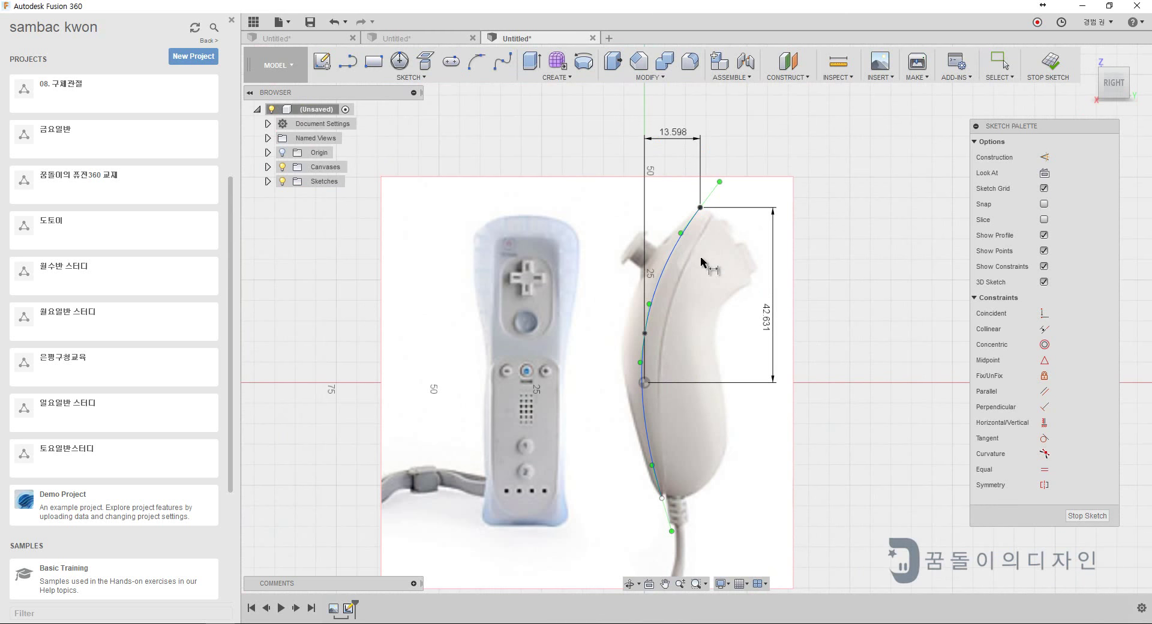
- Reposition the reference canvas image and trace a second spline along the nunchuk's back edge
{"action": "left_click", "coordinate": [268, 167]}
{"action": "right_click", "coordinate": [336, 181]}
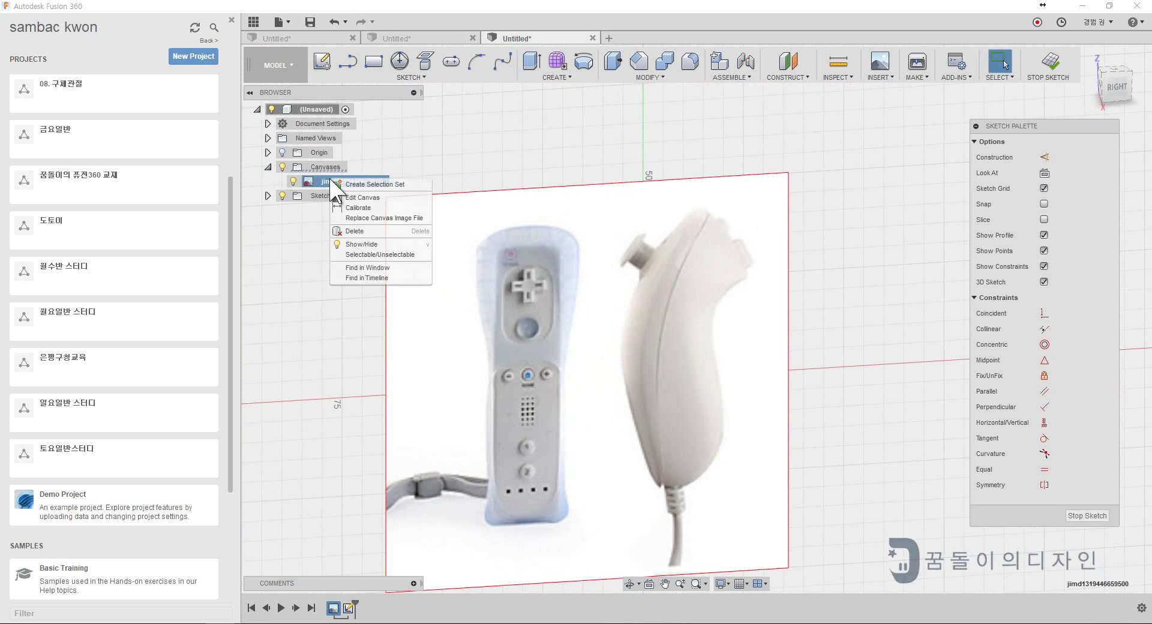
{"action": "left_click", "coordinate": [345, 200]}
{"action": "left_click", "coordinate": [994, 569]}
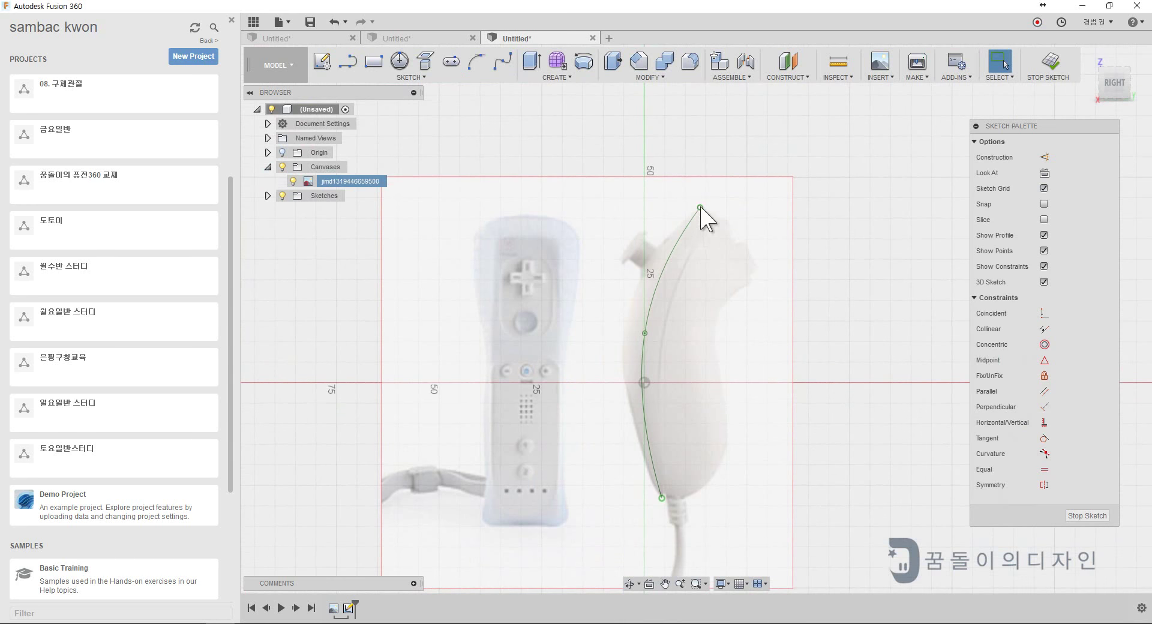
{"action": "left_click", "coordinate": [1109, 87]}
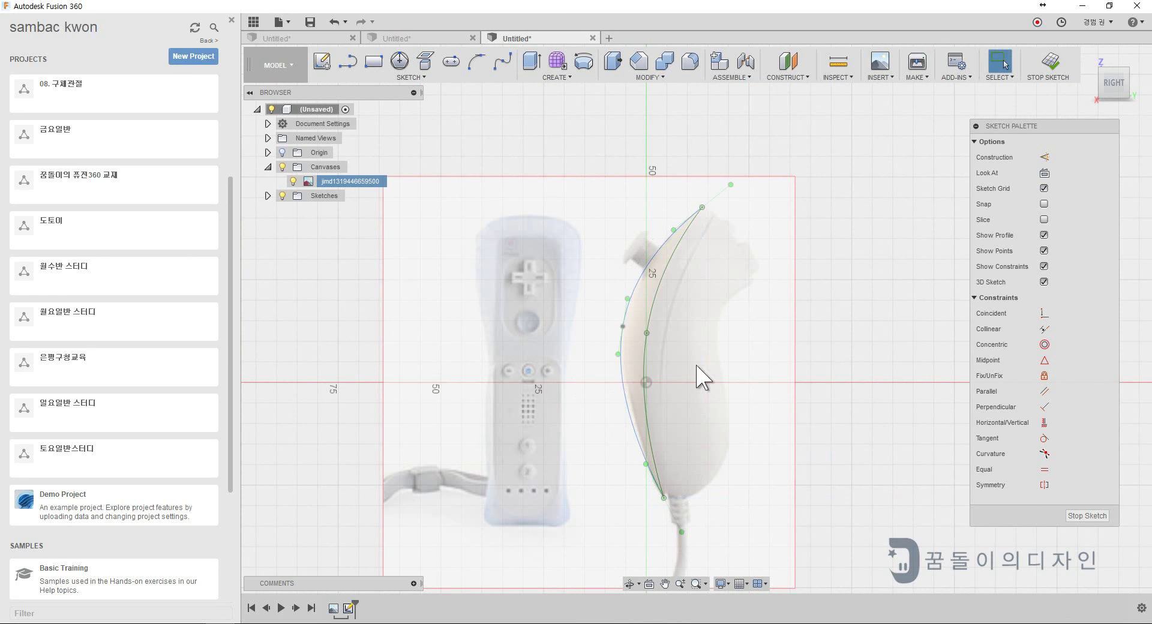
{"action": "key", "text": "Escape"}
- Try a surface extrude, cancel it, then reopen and finish Sketch2 containing the curve
{"action": "key", "text": "e"}
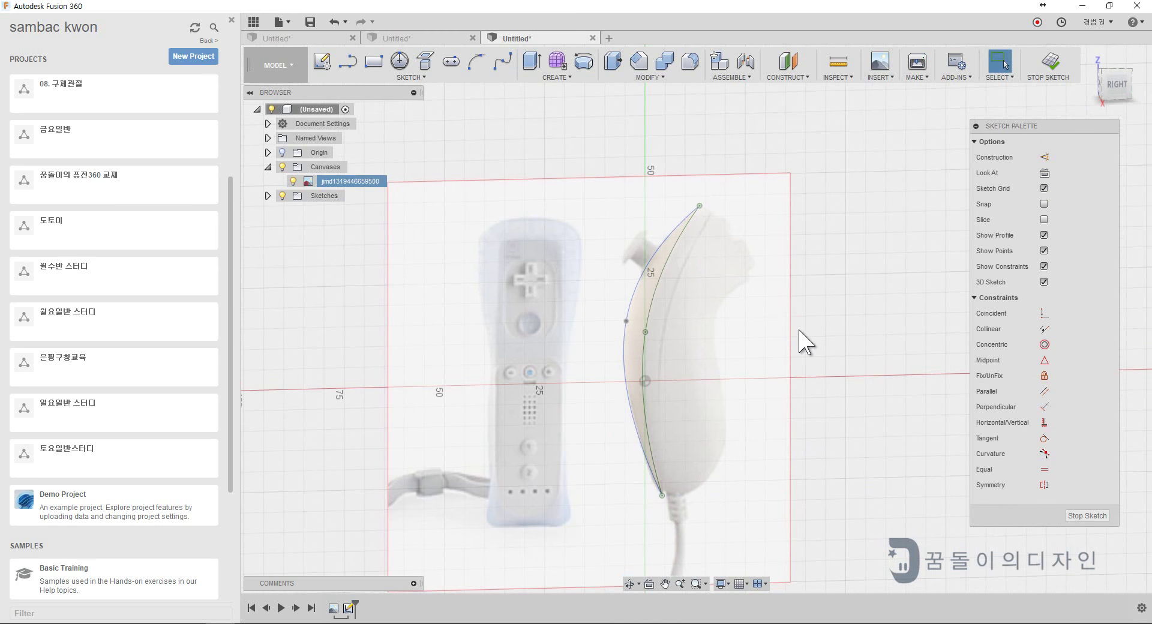
{"action": "key", "text": "e"}
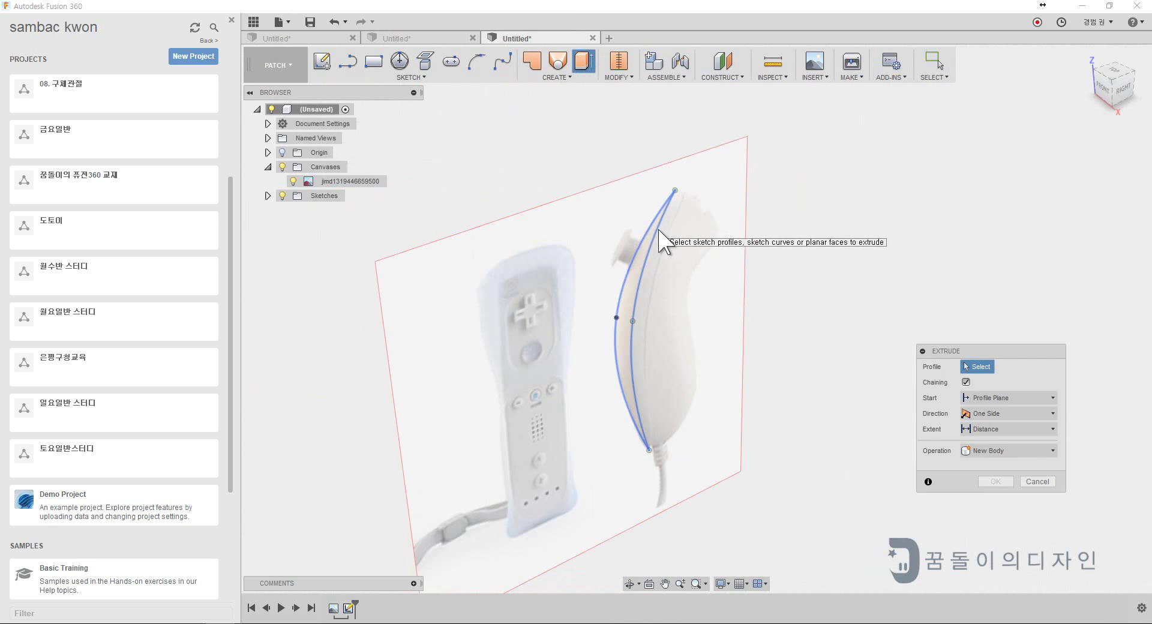
{"action": "left_click", "coordinate": [660, 234]}
{"action": "key", "text": "Escape"}
{"action": "double_click", "coordinate": [676, 329]}
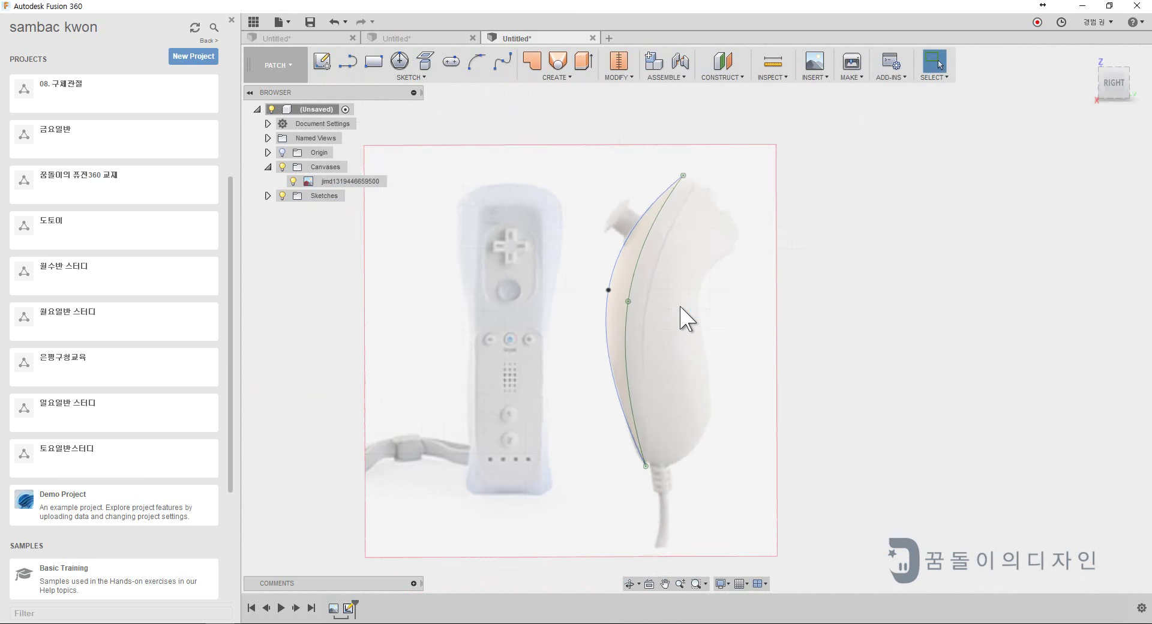
{"action": "left_click", "coordinate": [1047, 69]}
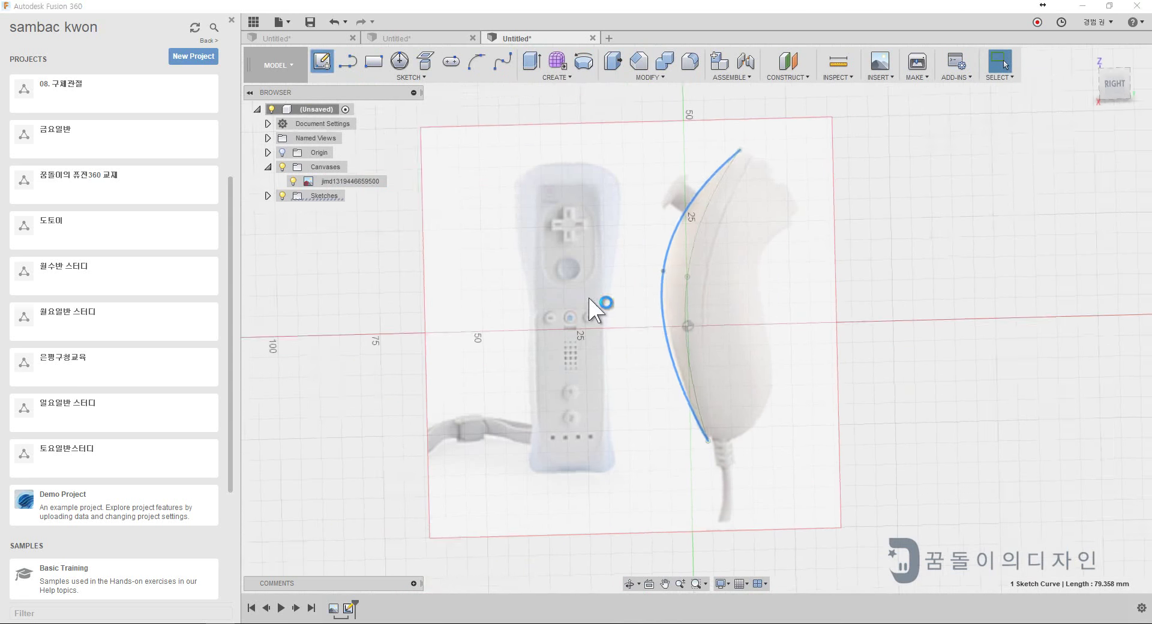
{"action": "double_click", "coordinate": [333, 224]}
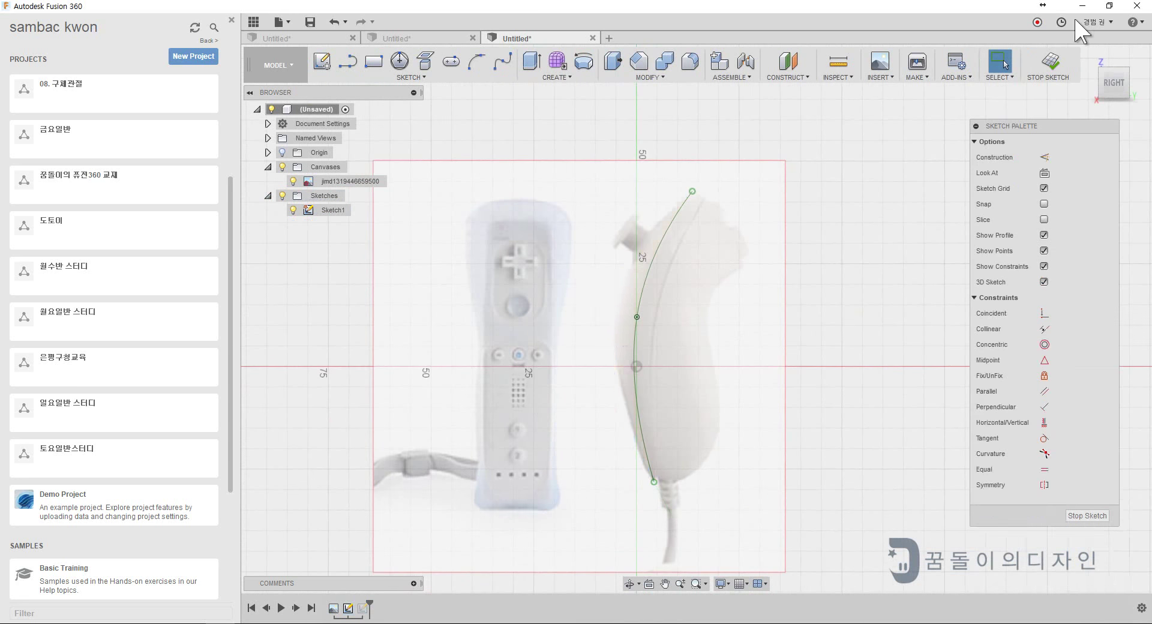
{"action": "left_click", "coordinate": [1047, 69]}
- In the PATCH workspace, extrude the traced spline into a 41.041 mm curved surface
{"action": "left_click", "coordinate": [277, 65]}
{"action": "left_click", "coordinate": [261, 114]}
{"action": "left_click", "coordinate": [532, 60]}
{"action": "left_click", "coordinate": [635, 324]}
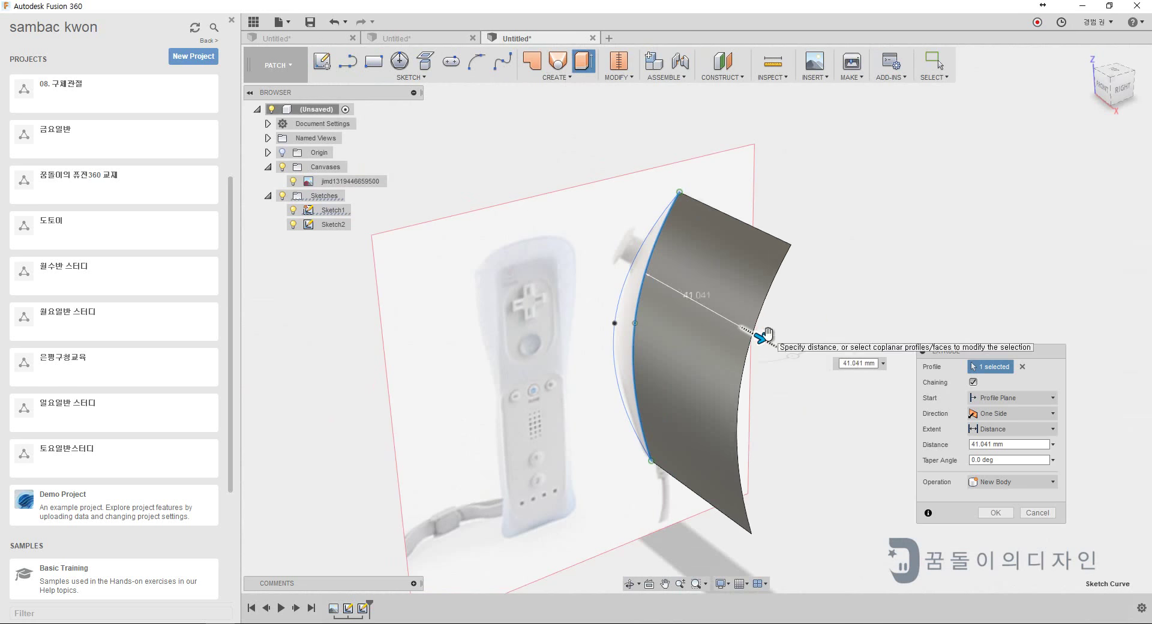
{"action": "left_click", "coordinate": [990, 583]}
- Sketch an ellipse on the front plane beside the extruded surface
{"action": "left_click", "coordinate": [654, 354]}
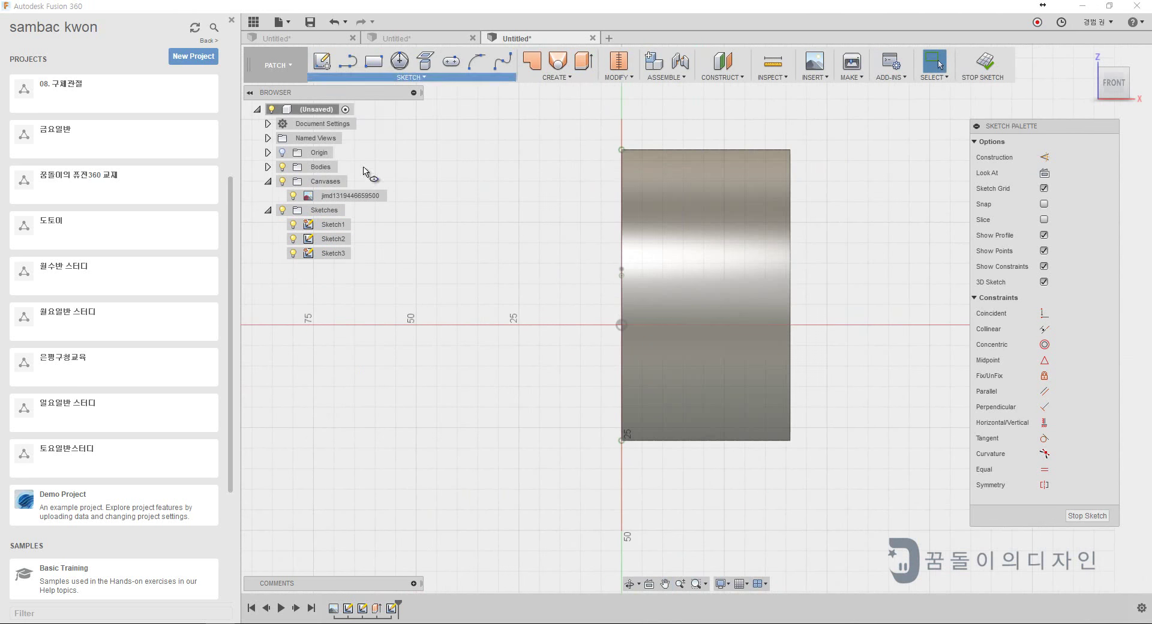
{"action": "left_click", "coordinate": [411, 77]}
{"action": "left_click", "coordinate": [399, 123]}
{"action": "left_click", "coordinate": [411, 77]}
{"action": "left_click", "coordinate": [463, 180]}
{"action": "left_click", "coordinate": [497, 298]}
{"action": "left_click", "coordinate": [497, 152]}
{"action": "left_click", "coordinate": [549, 298]}
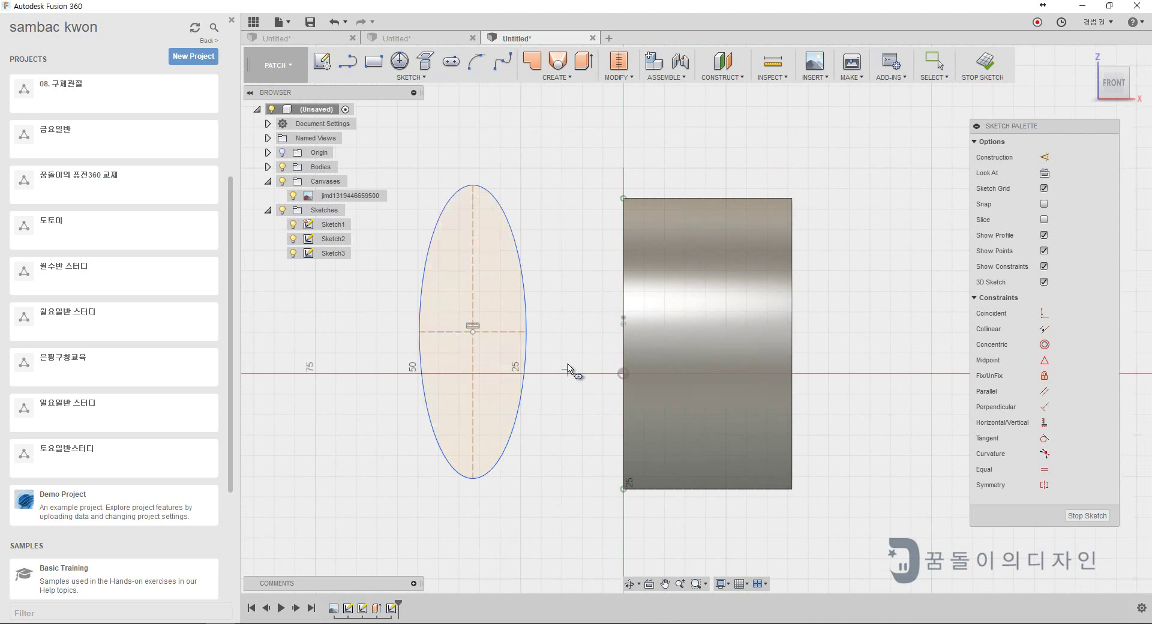
- Align the ellipse's top with the surface edge and finish the ellipse sketch
{"action": "scroll", "coordinate": [655, 174], "scroll_direction": "up", "scroll_amount": 3}
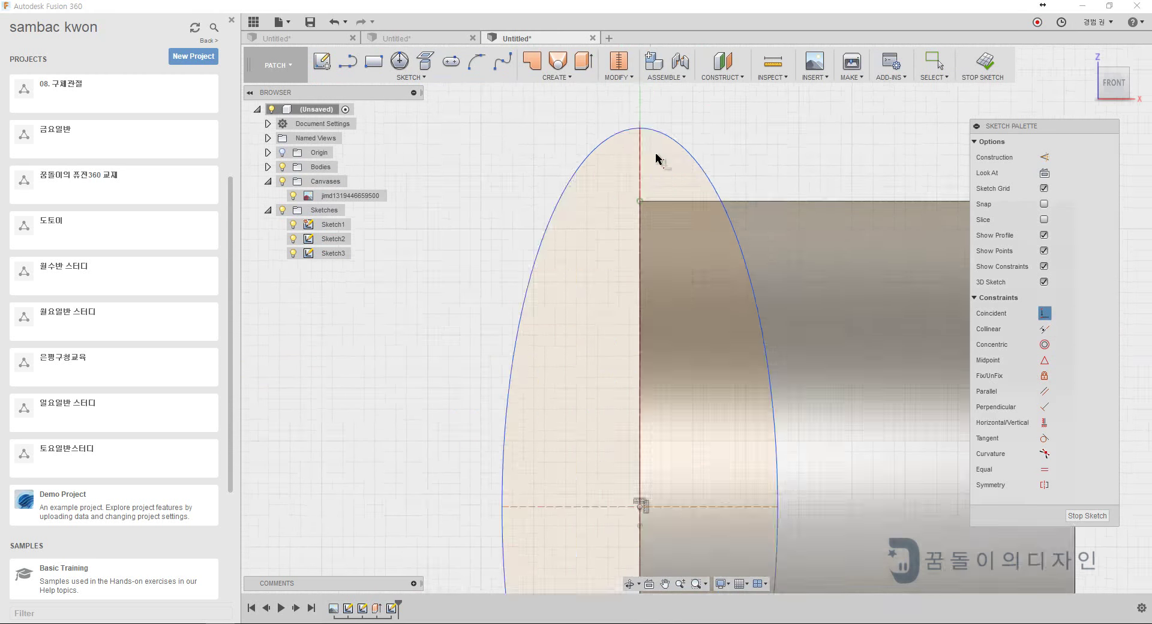
{"action": "middle_click_drag", "start_coordinate": [655, 174], "coordinate": [696, 180], "text": "shift"}
{"action": "left_click", "coordinate": [425, 62]}
{"action": "scroll", "coordinate": [755, 355], "scroll_direction": "down", "scroll_amount": 2}
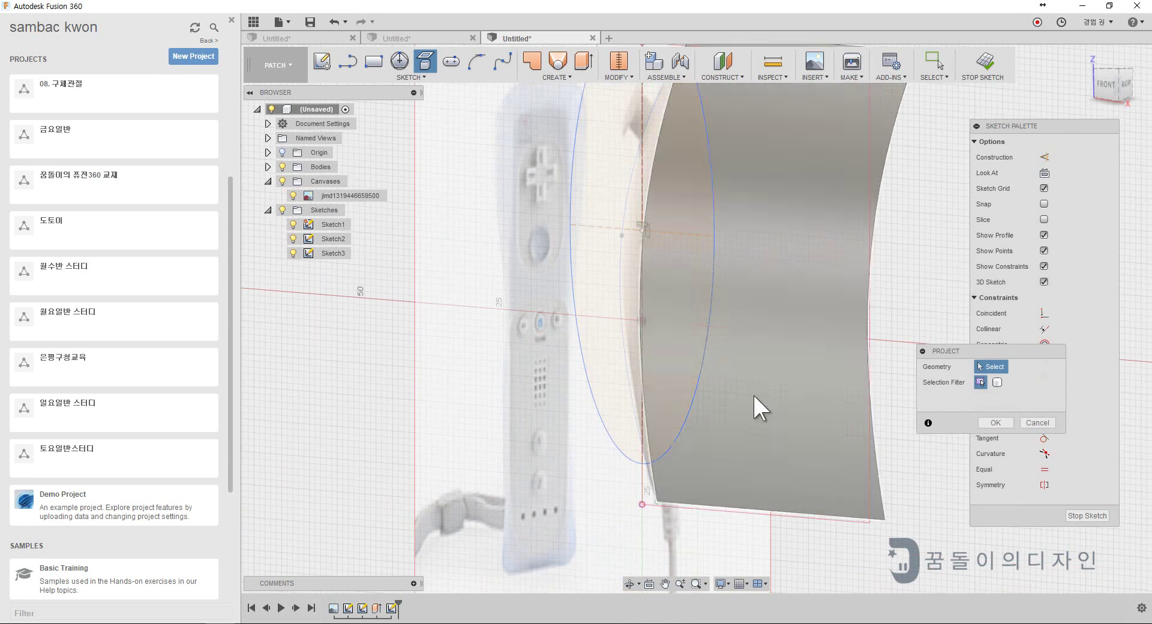
{"action": "left_click", "coordinate": [1049, 424]}
{"action": "mouse_move", "coordinate": [731, 440]}
{"action": "middle_mouse_down", "text": "shift"}
{"action": "mouse_move", "coordinate": [650, 452]}
{"action": "mouse_move", "coordinate": [674, 402]}
{"action": "middle_mouse_up", "text": "shift"}
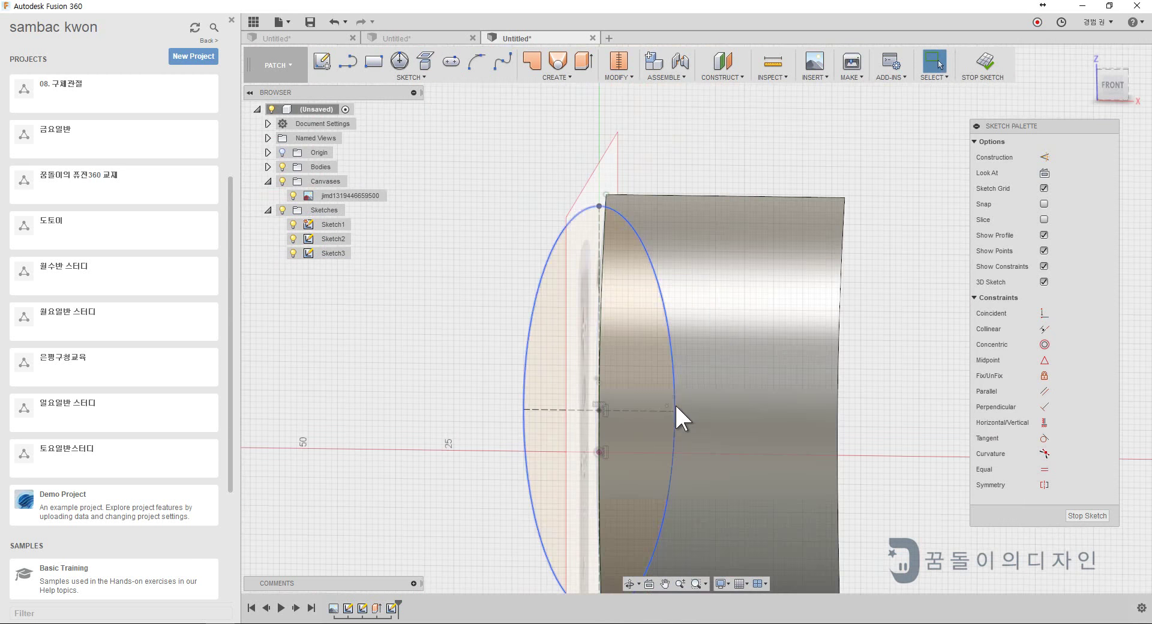
{"action": "left_click", "coordinate": [983, 66]}
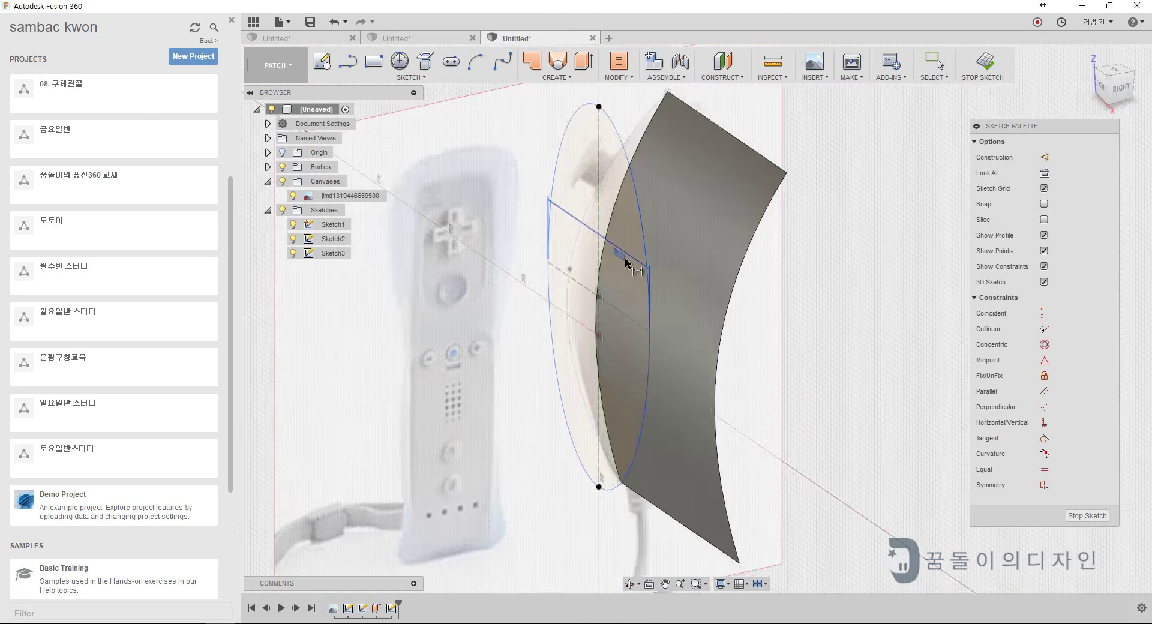
- Start Sketch4 on a chosen plane
{"action": "left_click", "coordinate": [411, 77]}
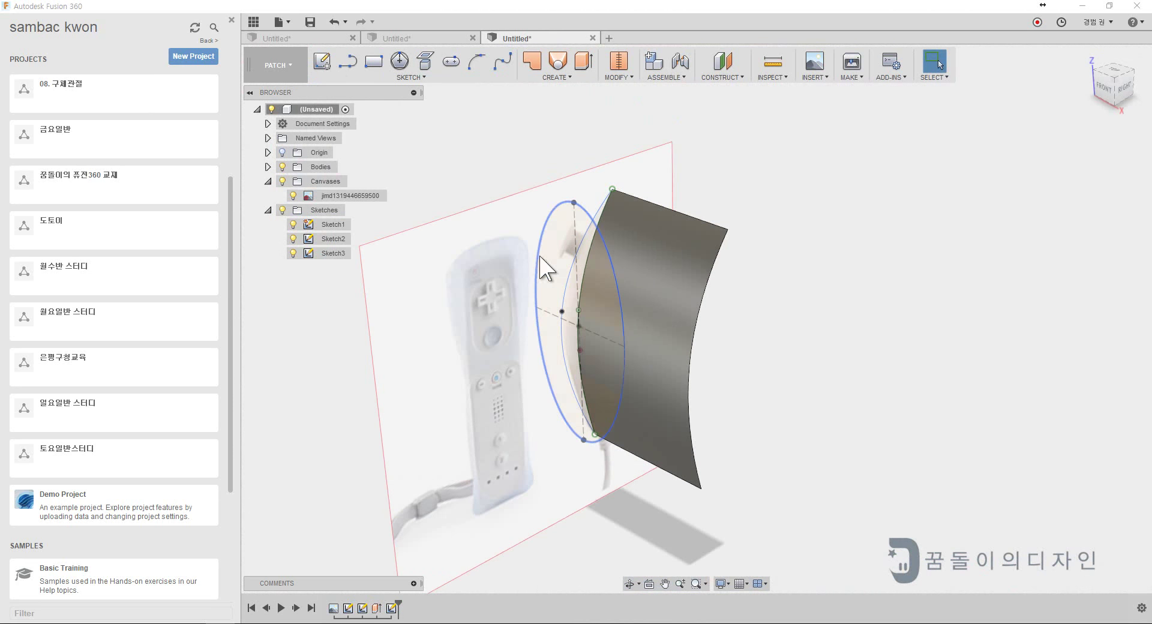
{"action": "left_click", "coordinate": [322, 60]}
{"action": "left_click", "coordinate": [636, 359]}
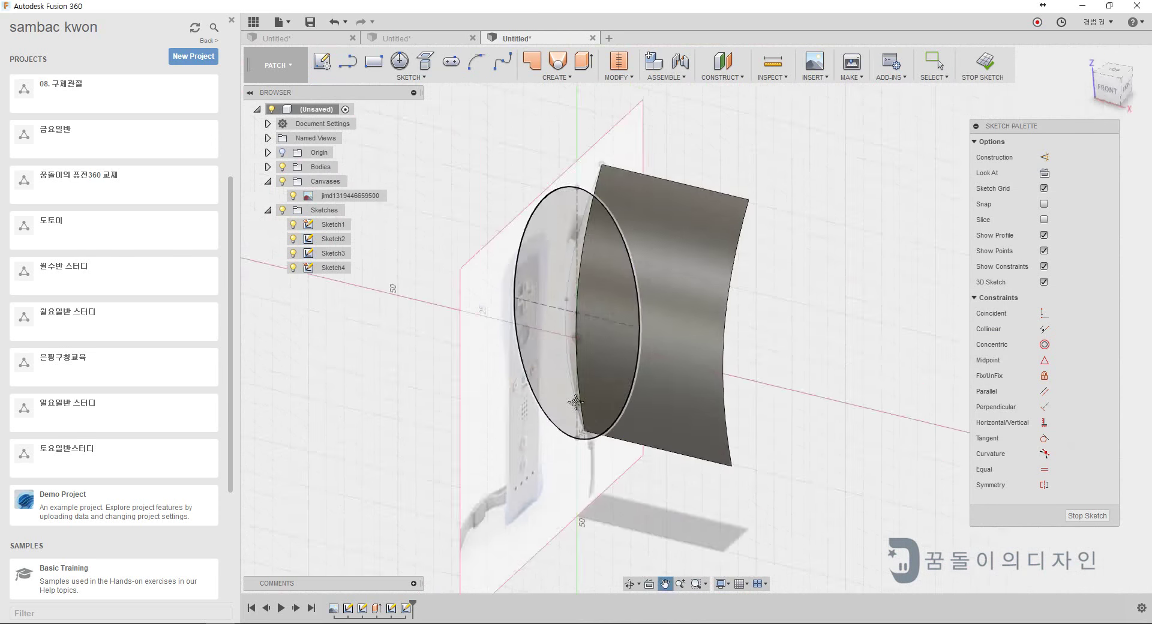
- Create an intersection curve of the ellipse with the surface, finish the sketch and hide Sketch3
{"action": "left_click", "coordinate": [411, 77]}
{"action": "left_click", "coordinate": [558, 414]}
{"action": "left_click", "coordinate": [543, 324]}
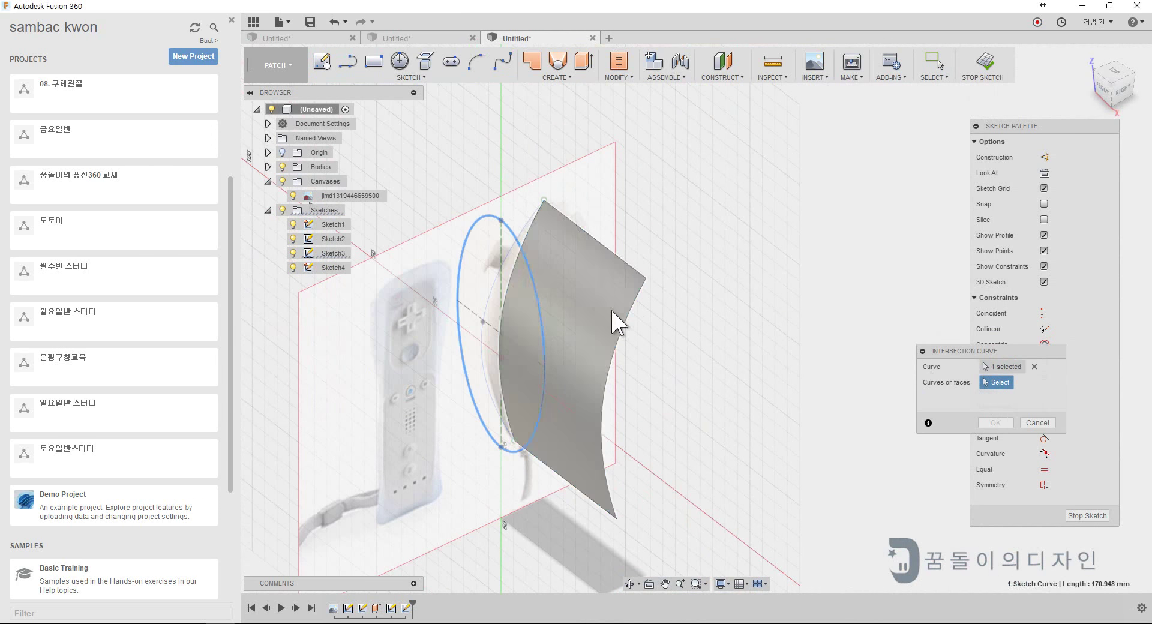
{"action": "left_click", "coordinate": [612, 321]}
{"action": "key", "text": "Return"}
{"action": "left_click", "coordinate": [982, 65]}
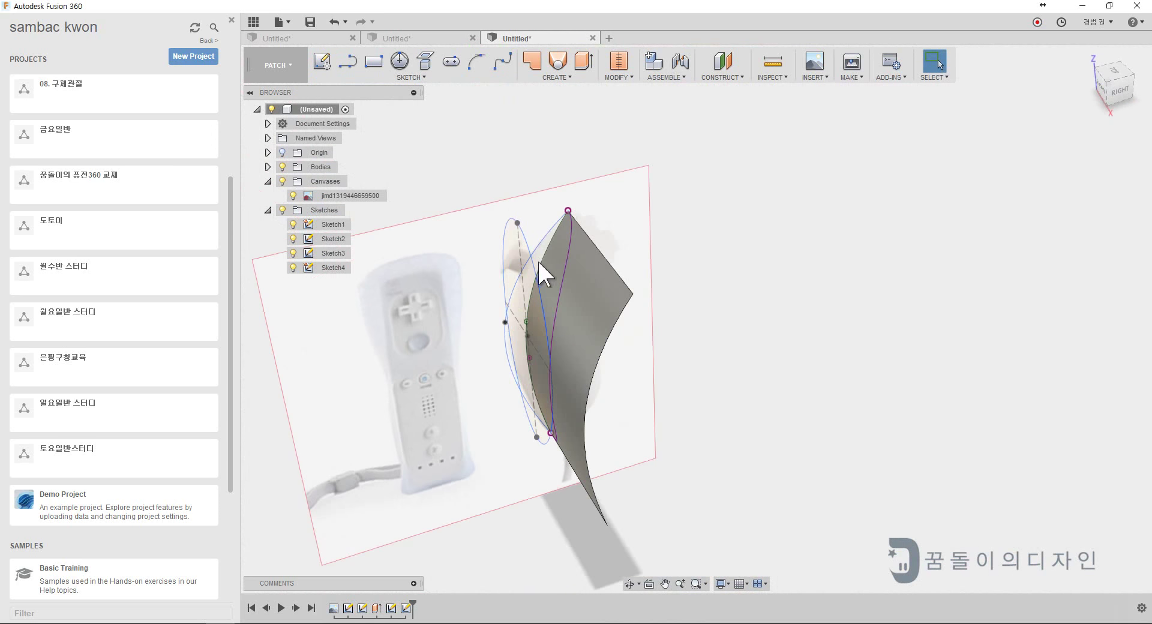
{"action": "left_click", "coordinate": [293, 253]}
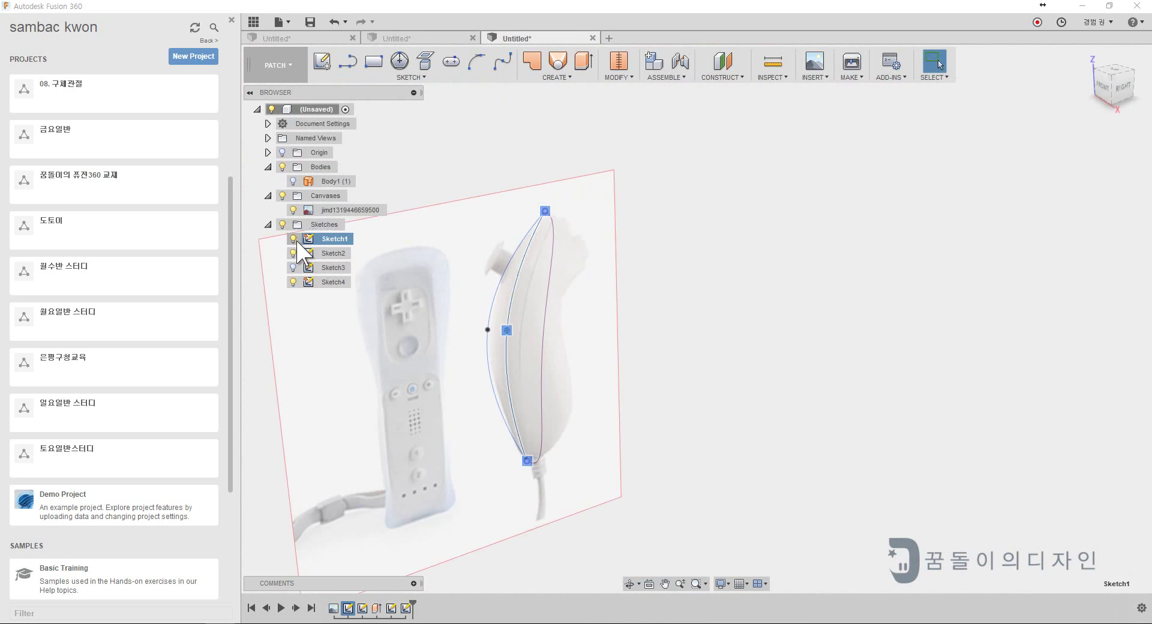
- Extrude the intersection curve -10.696 mm into a new thin surface body
{"action": "middle_click_drag", "start_coordinate": [524, 462], "coordinate": [603, 392], "text": "shift"}
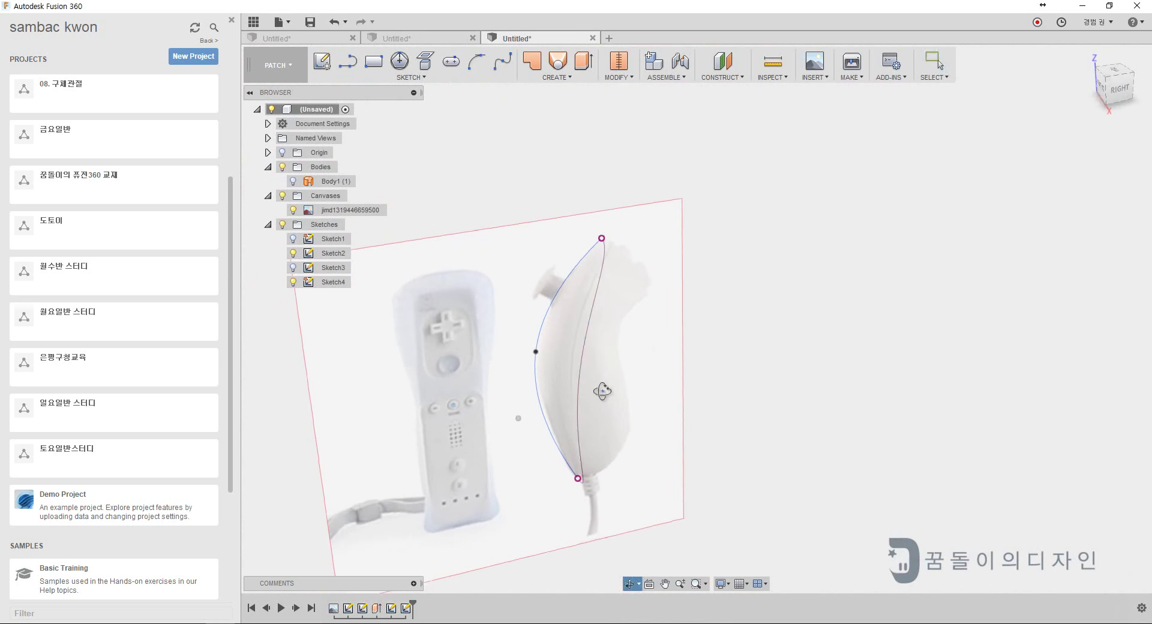
{"action": "left_click", "coordinate": [583, 62]}
{"action": "left_click", "coordinate": [585, 312]}
{"action": "middle_click_drag", "start_coordinate": [648, 295], "coordinate": [514, 244], "text": "shift"}
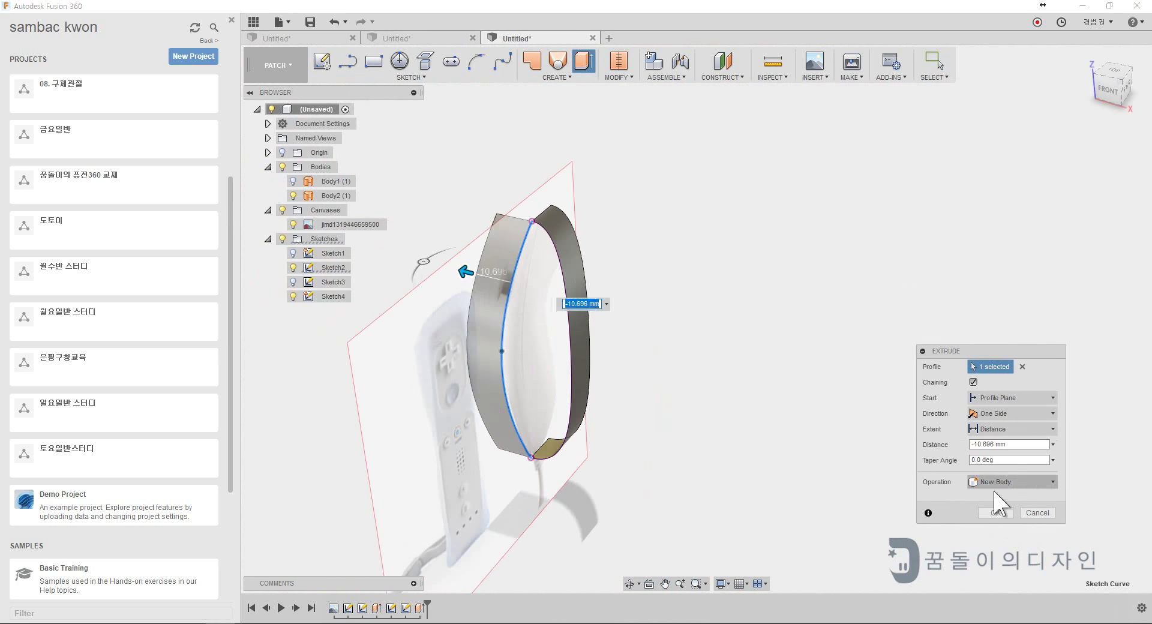
{"action": "left_click", "coordinate": [996, 512]}
- Loft a surface between the two strip edges, both Tangent (G1) with weight 0.395
{"action": "left_click", "coordinate": [557, 76]}
{"action": "left_click", "coordinate": [555, 137]}
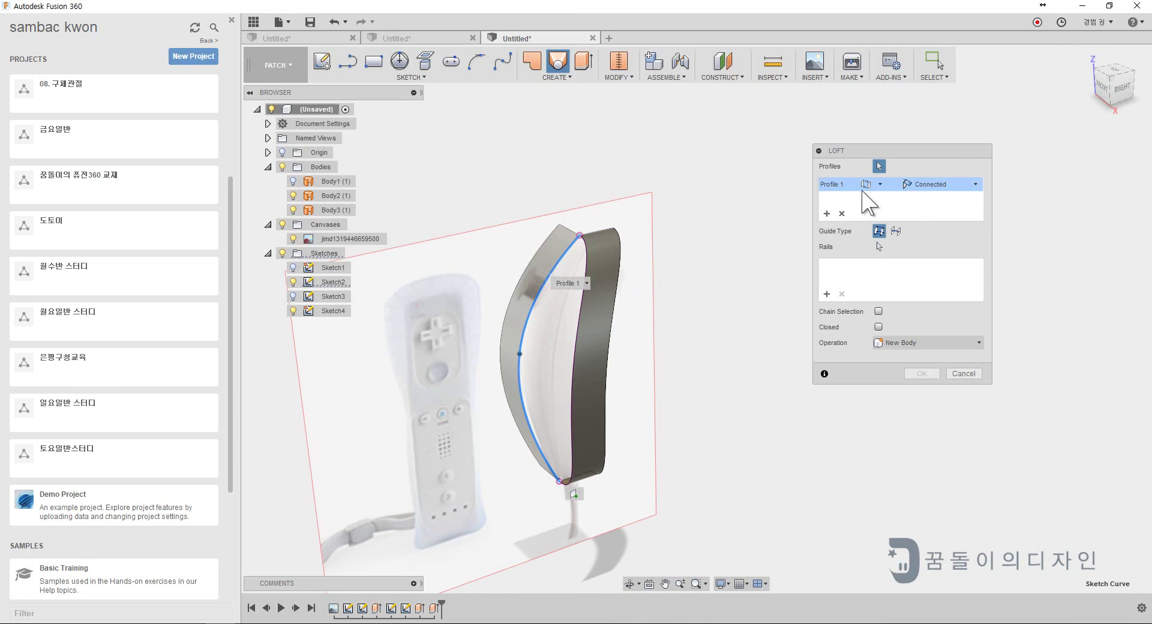
{"action": "left_click", "coordinate": [548, 282]}
{"action": "left_click", "coordinate": [576, 356]}
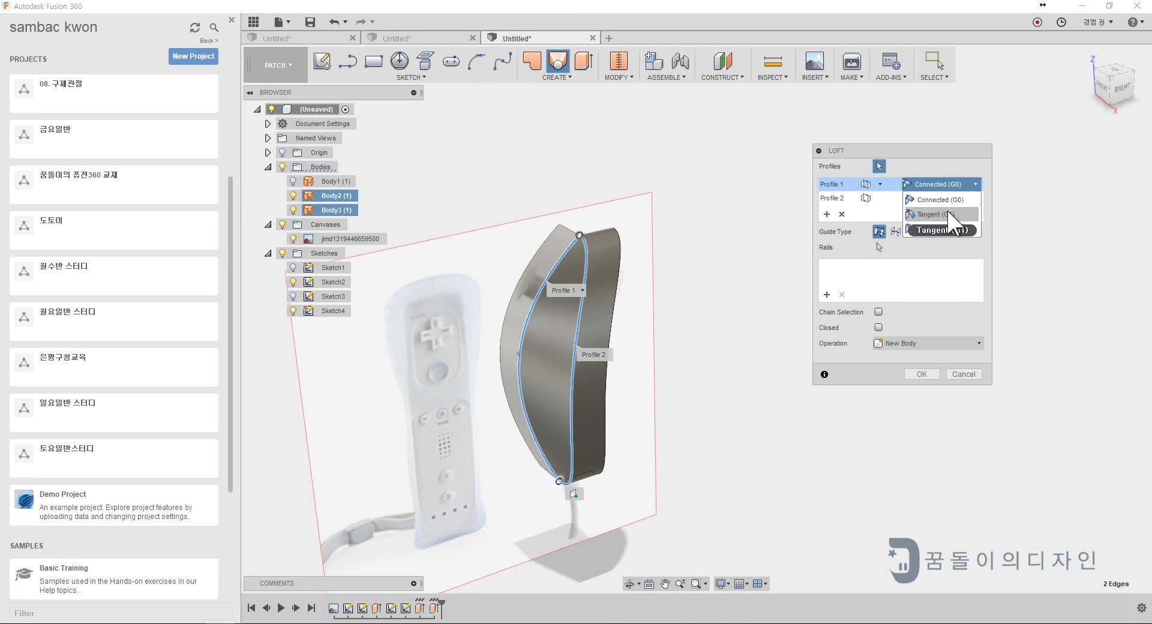
{"action": "left_click", "coordinate": [936, 214]}
{"action": "middle_click_drag", "start_coordinate": [668, 437], "coordinate": [564, 504], "text": "shift"}
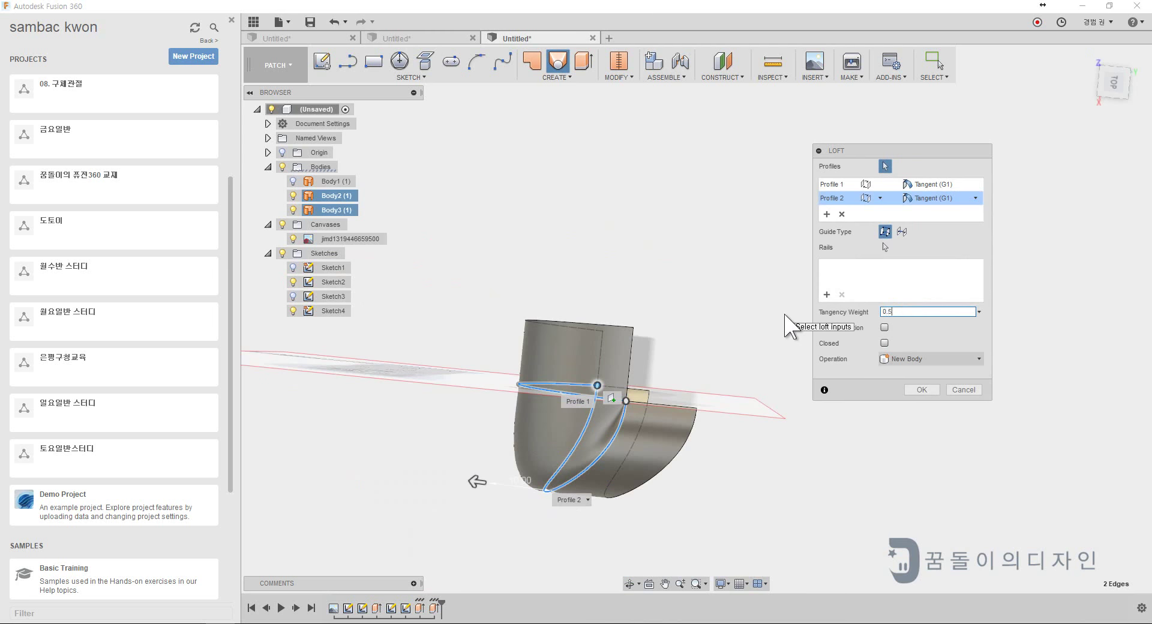
{"action": "left_click_drag", "start_coordinate": [508, 485], "coordinate": [476, 458]}
{"action": "mouse_move", "coordinate": [475, 458]}
{"action": "middle_mouse_down", "text": "shift"}
{"action": "mouse_move", "coordinate": [536, 380]}
{"action": "mouse_move", "coordinate": [501, 372]}
{"action": "middle_mouse_up", "text": "shift"}
{"action": "key", "text": "Return"}
- Start a new sketch and project curves onto the two surface strips
{"action": "left_click", "coordinate": [624, 389]}
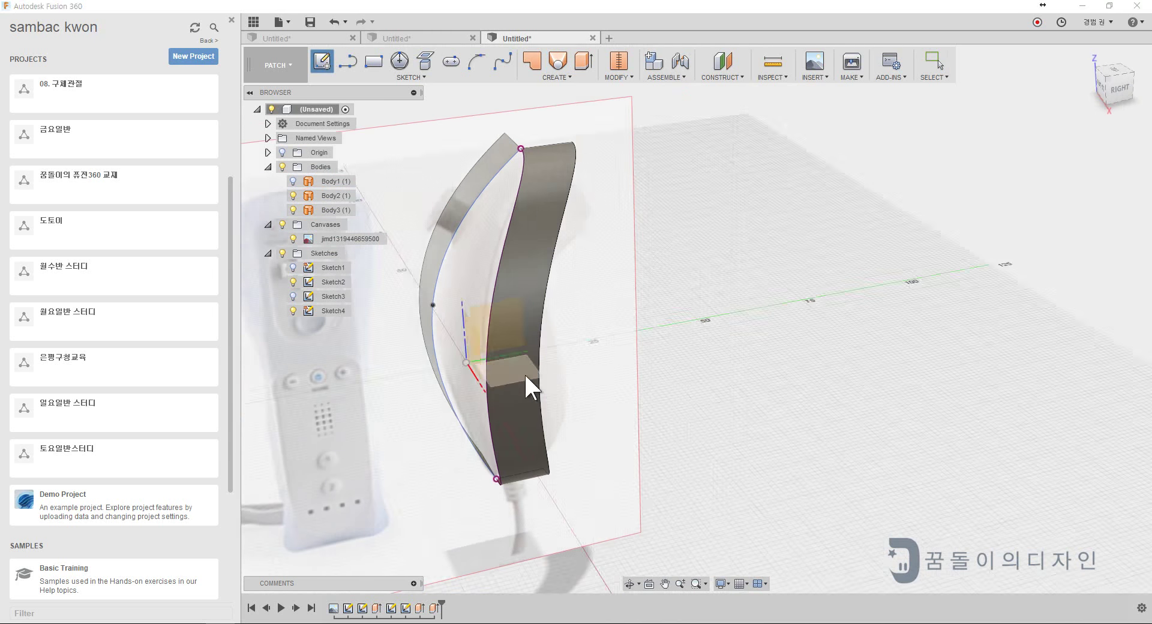
{"action": "left_click", "coordinate": [425, 61]}
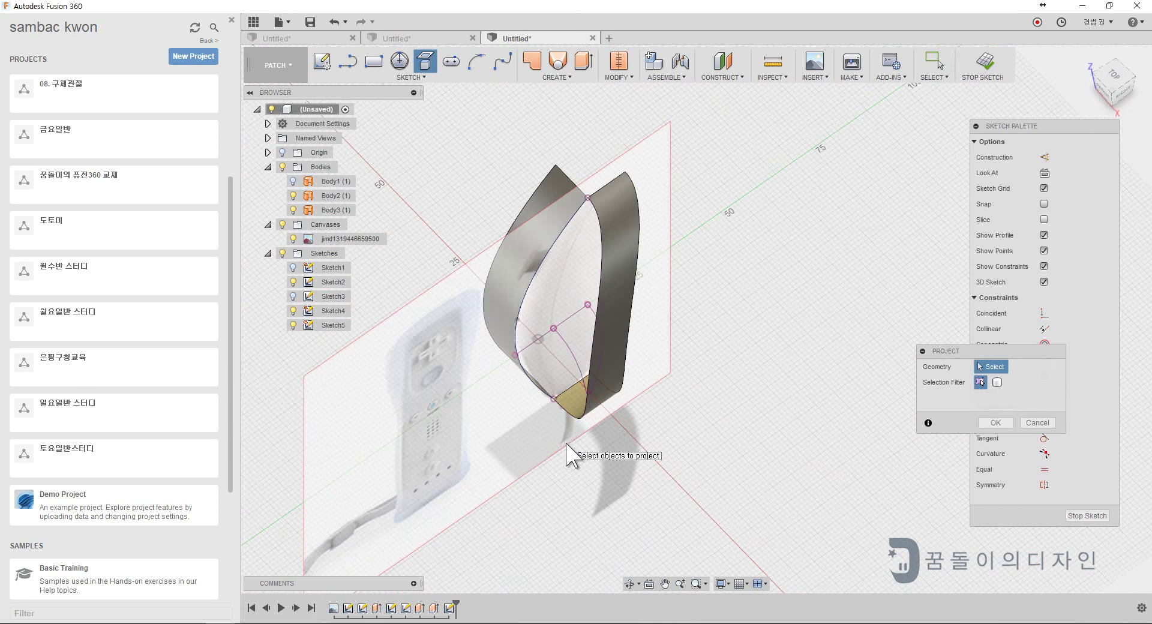
{"action": "scroll", "coordinate": [594, 420], "scroll_direction": "up", "scroll_amount": 5}
{"action": "key", "text": "Escape"}
{"action": "left_click", "coordinate": [411, 77]}
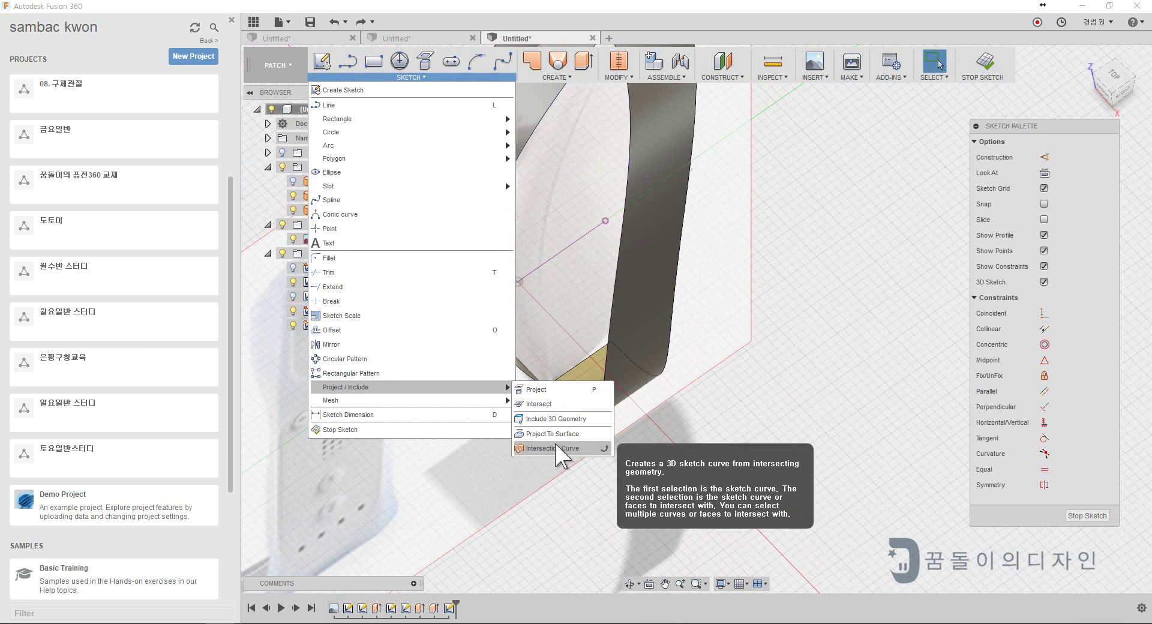
{"action": "left_click", "coordinate": [552, 434]}
{"action": "left_click", "coordinate": [570, 263]}
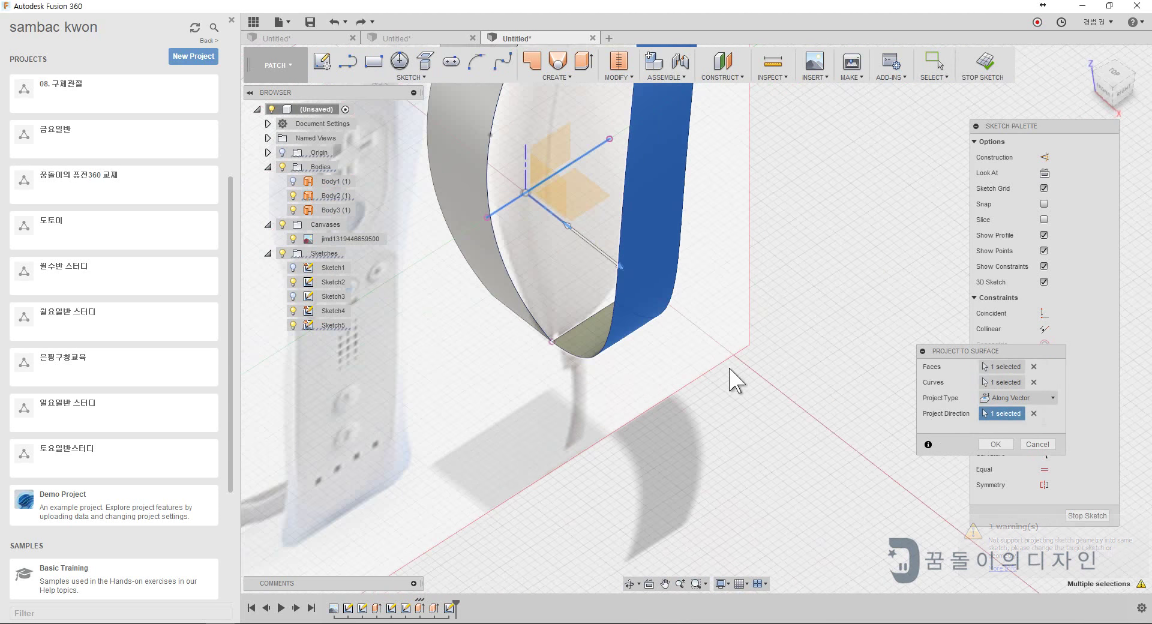
{"action": "key", "text": "Escape"}
- Add two intersection curves from the surface strips into the sketch
{"action": "left_click", "coordinate": [411, 77]}
{"action": "mouse_move", "coordinate": [346, 387]}
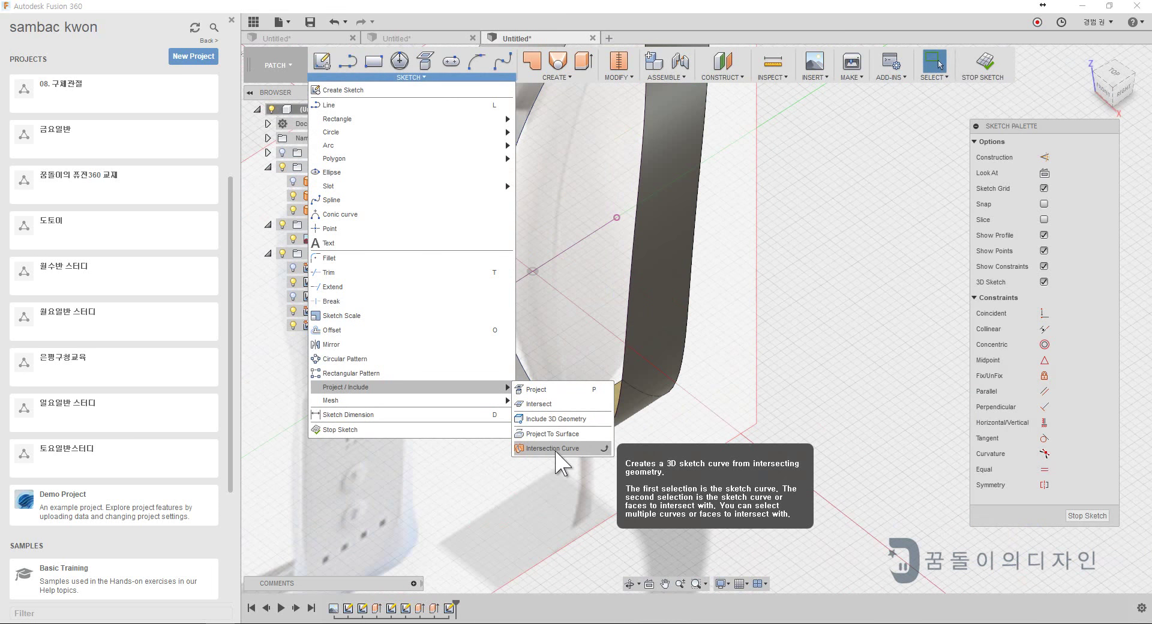
{"action": "left_click", "coordinate": [557, 449]}
{"action": "key", "text": "Escape"}
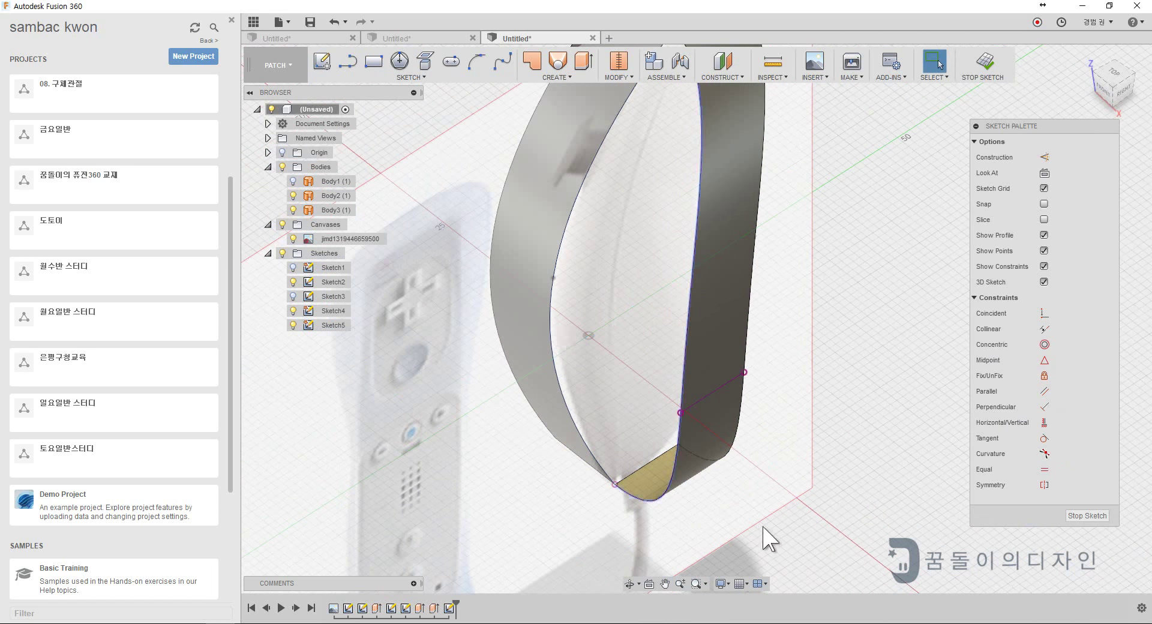
{"action": "left_click", "coordinate": [411, 77]}
{"action": "left_click", "coordinate": [564, 387]}
{"action": "key", "text": "Escape"}
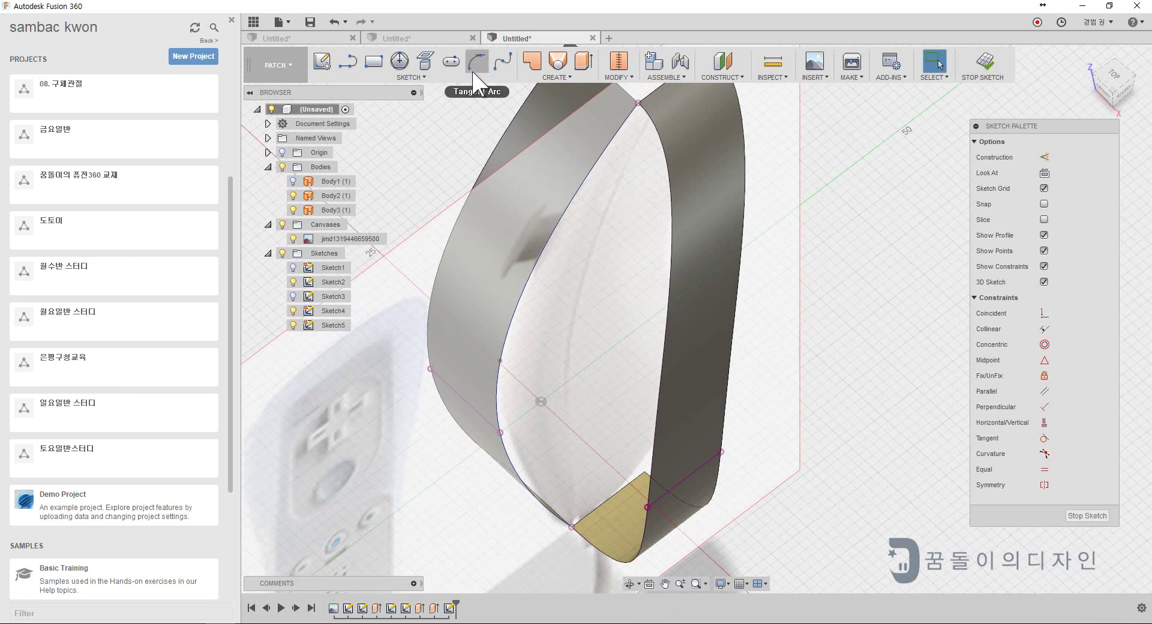
- Make the bottom bridging spline tangent to both strips and finish the sketch
{"action": "scroll", "coordinate": [570, 438], "scroll_direction": "up", "scroll_amount": 3}
{"action": "left_click", "coordinate": [555, 415]}
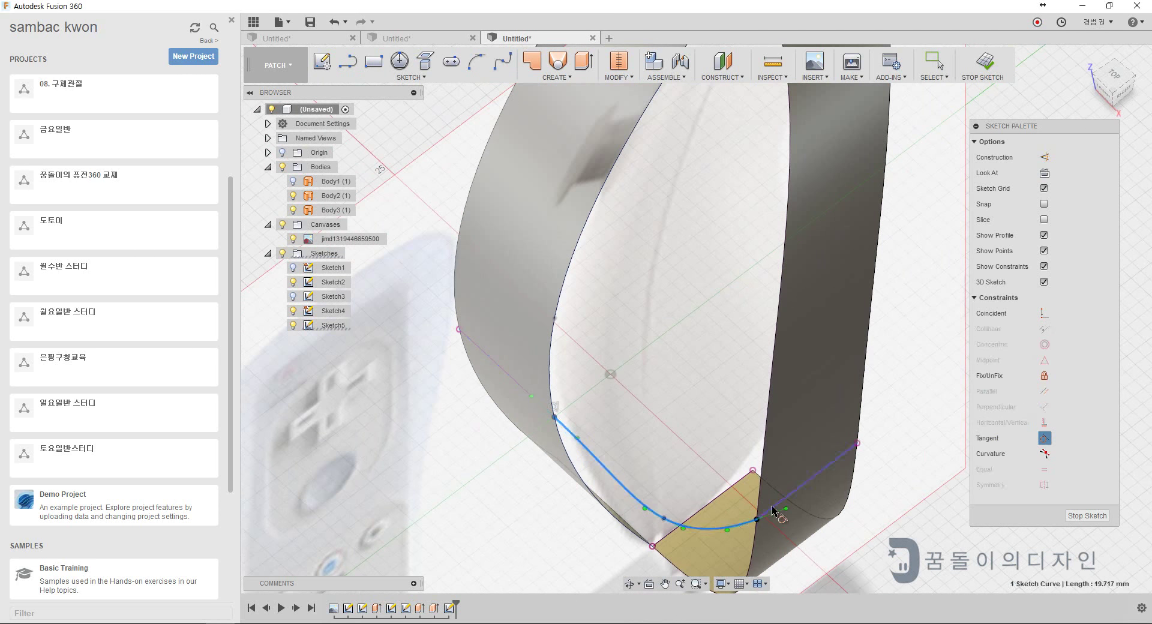
{"action": "mouse_move", "coordinate": [773, 511]}
{"action": "middle_mouse_down", "text": "shift"}
{"action": "mouse_move", "coordinate": [699, 515]}
{"action": "mouse_move", "coordinate": [648, 486]}
{"action": "mouse_move", "coordinate": [856, 360]}
{"action": "middle_mouse_up", "text": "shift"}
{"action": "left_click", "coordinate": [693, 305]}
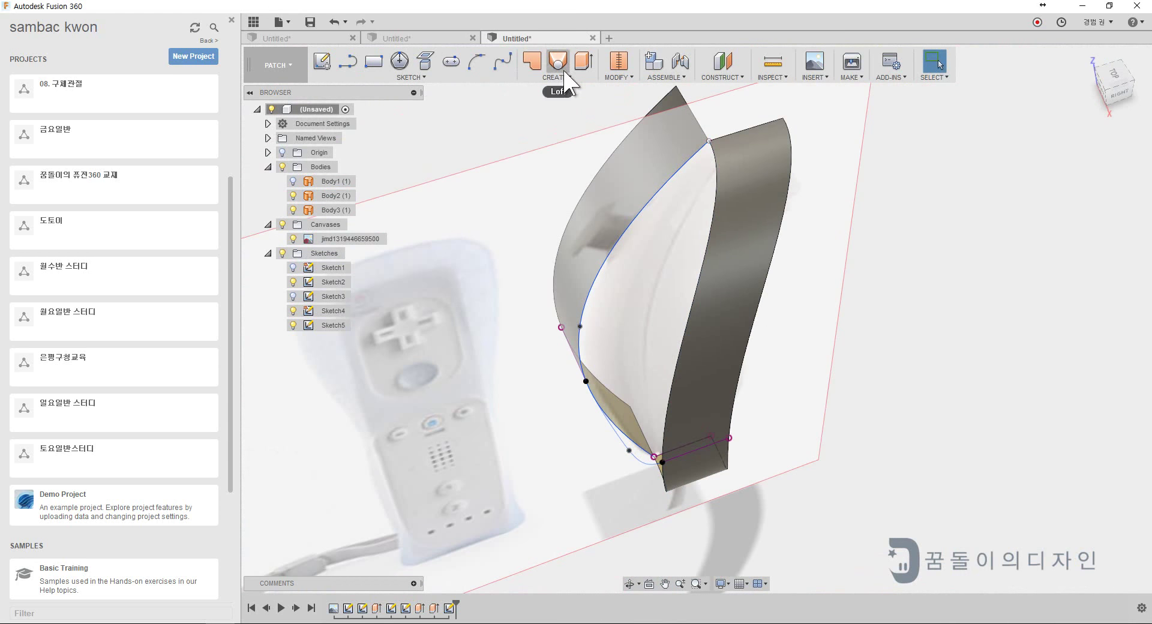
- Loft Body4 between the two strip edges using the bottom curve as rail, both profiles Tangent (G1)
{"action": "left_click", "coordinate": [558, 60]}
{"action": "left_click", "coordinate": [602, 276]}
{"action": "left_click", "coordinate": [697, 292]}
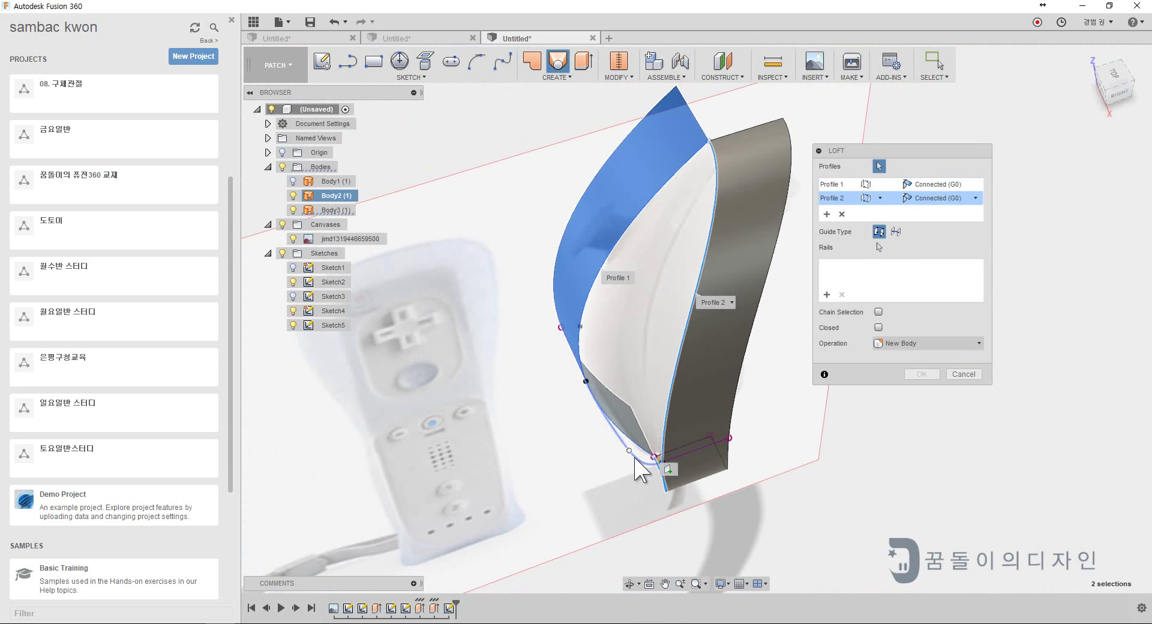
{"action": "left_click", "coordinate": [640, 466]}
{"action": "key", "text": "Escape"}
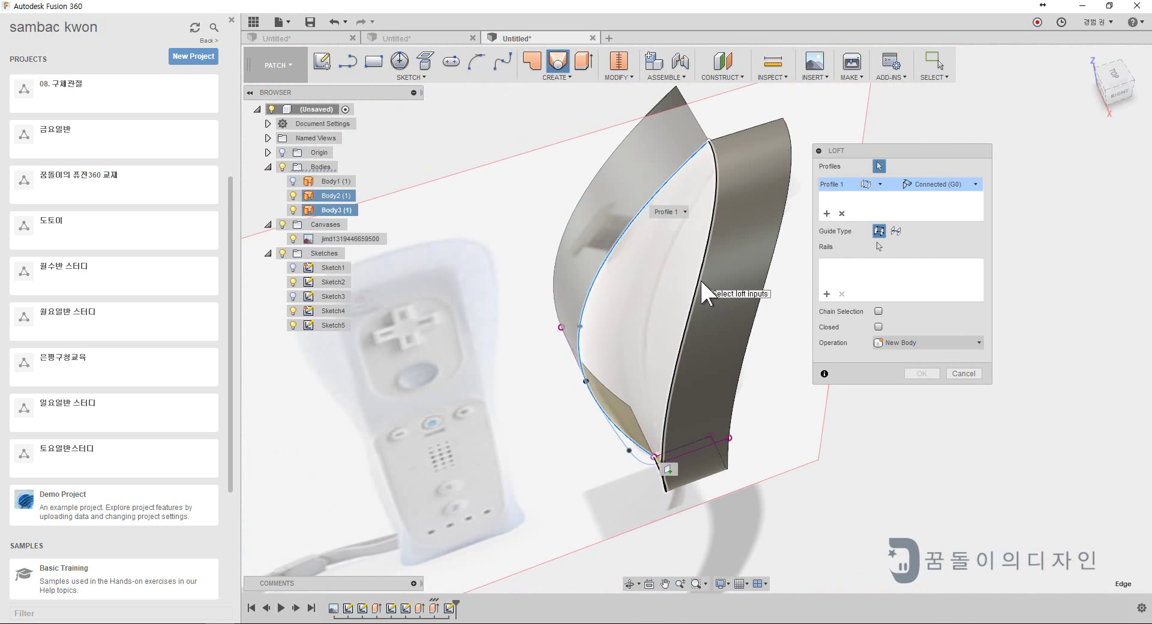
{"action": "left_click", "coordinate": [702, 282]}
{"action": "middle_click_drag", "start_coordinate": [753, 424], "coordinate": [730, 249], "text": "shift"}
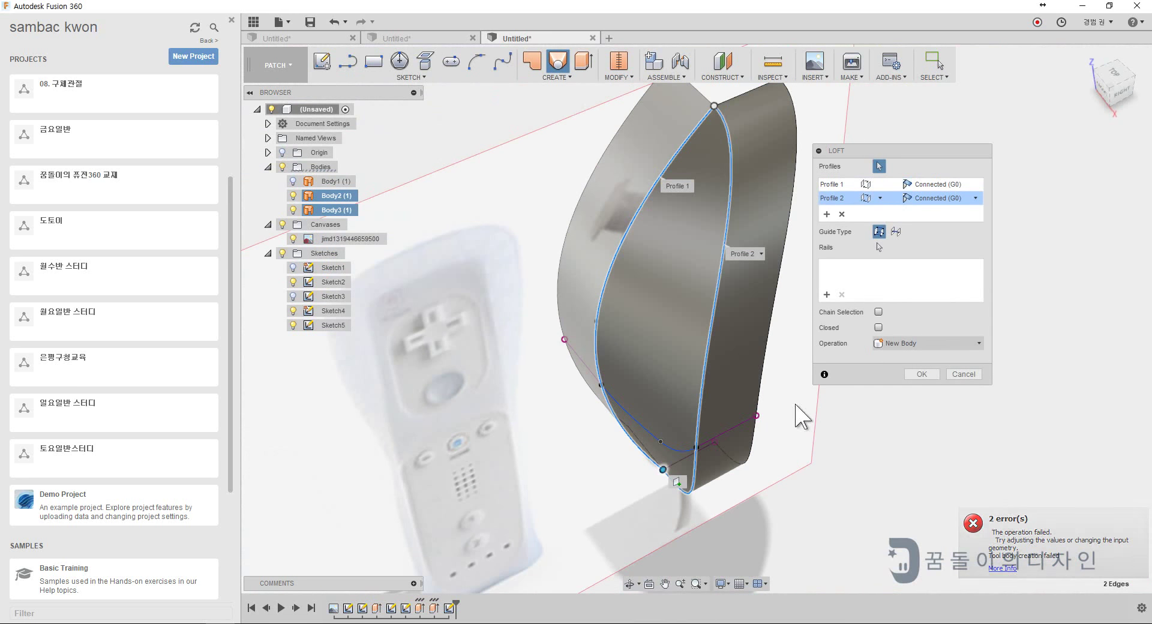
{"action": "left_click", "coordinate": [668, 444]}
{"action": "left_click", "coordinate": [975, 198]}
{"action": "left_click", "coordinate": [936, 225]}
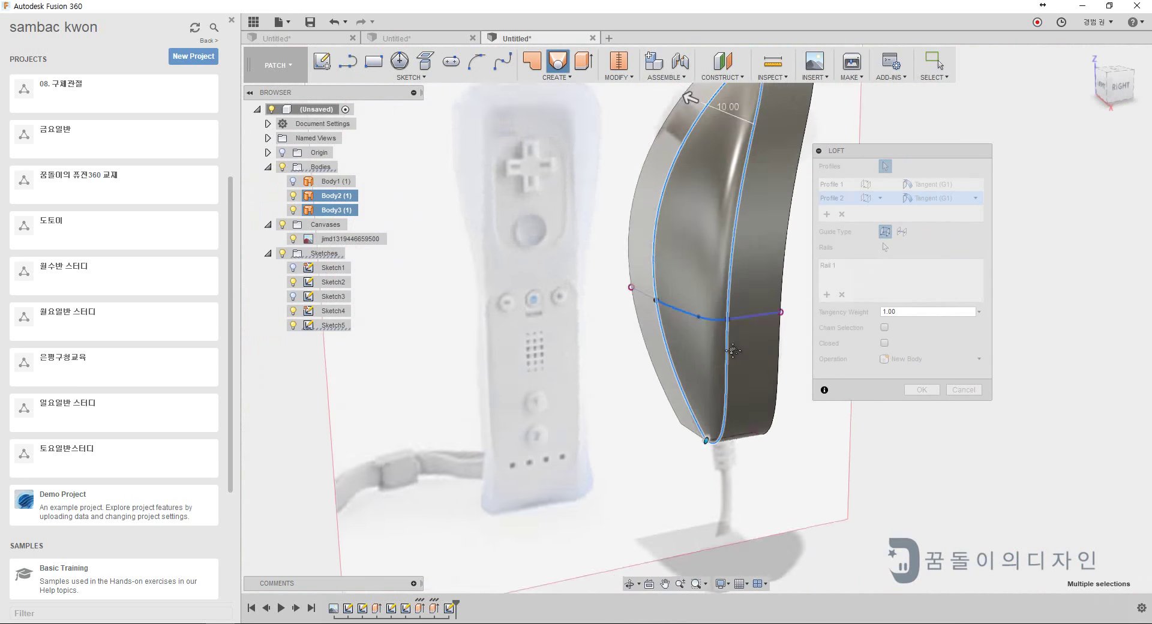
{"action": "left_click", "coordinate": [918, 387]}
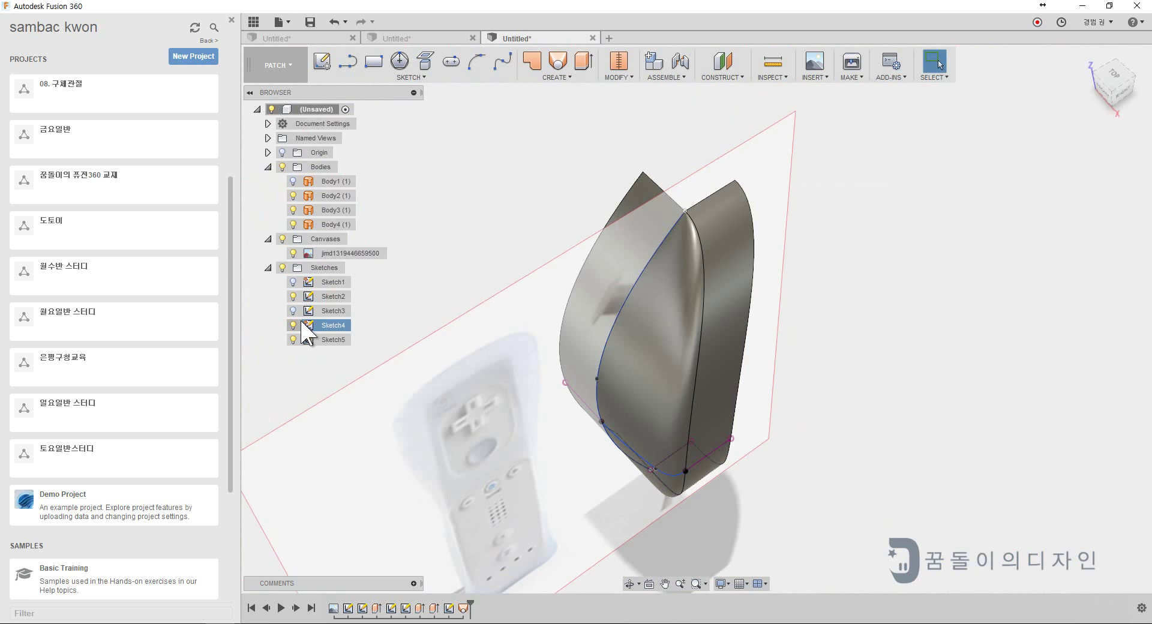
- Remove Body1 via the browser and turn the view toward the right side
{"action": "right_click", "coordinate": [331, 200]}
{"action": "right_click", "coordinate": [331, 181]}
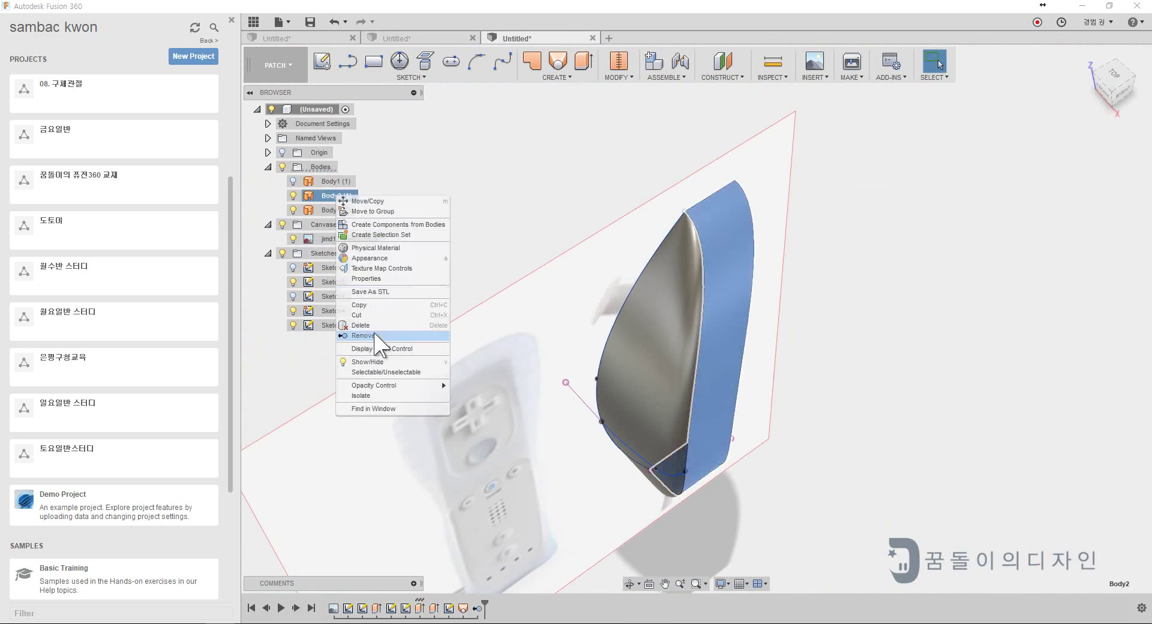
{"action": "left_click", "coordinate": [369, 316]}
{"action": "mouse_move", "coordinate": [471, 288]}
{"action": "middle_mouse_down", "text": "shift"}
{"action": "mouse_move", "coordinate": [455, 398]}
{"action": "mouse_move", "coordinate": [639, 489]}
{"action": "mouse_move", "coordinate": [848, 193]}
{"action": "middle_mouse_up", "text": "shift"}
{"action": "scroll", "coordinate": [746, 255], "scroll_direction": "up", "scroll_amount": 3}
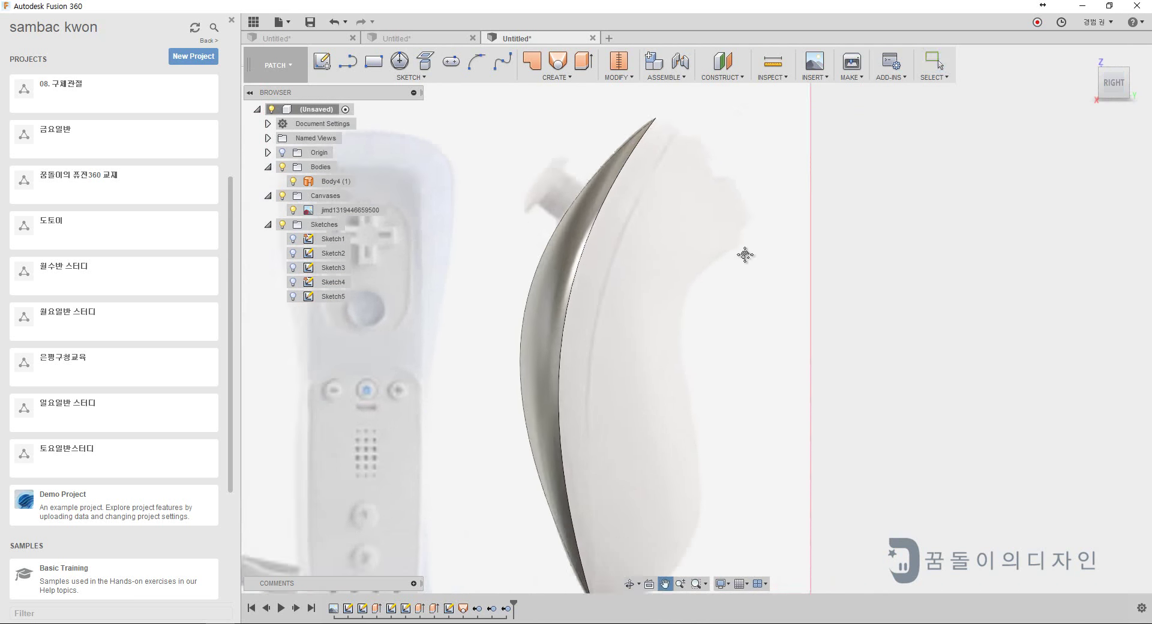
- Start Sketch6 and trace the nunchuk's back outline with a spline over the canvas
{"action": "left_click", "coordinate": [321, 61]}
{"action": "double_click", "coordinate": [578, 252]}
{"action": "middle_click_drag", "start_coordinate": [590, 285], "coordinate": [637, 234]}
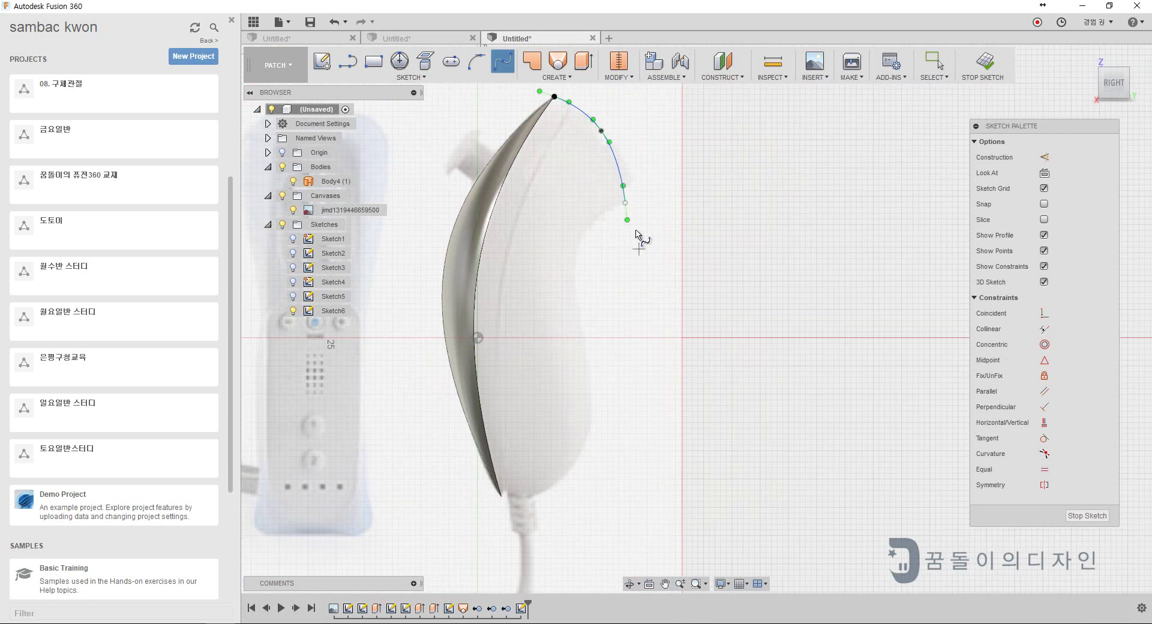
{"action": "double_click", "coordinate": [503, 500]}
{"action": "scroll", "coordinate": [510, 486], "scroll_direction": "up", "scroll_amount": 3}
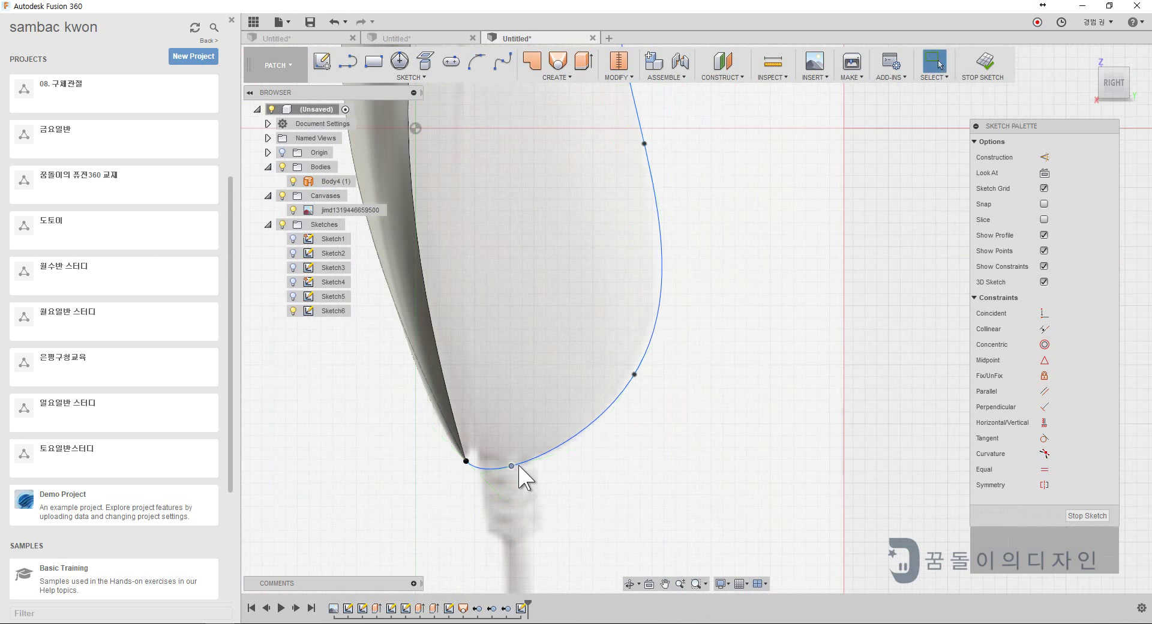
{"action": "key", "text": "Escape"}
- Make the spline's bottom tangent handle horizontal, then orbit to check the outline
{"action": "left_click", "coordinate": [1044, 470]}
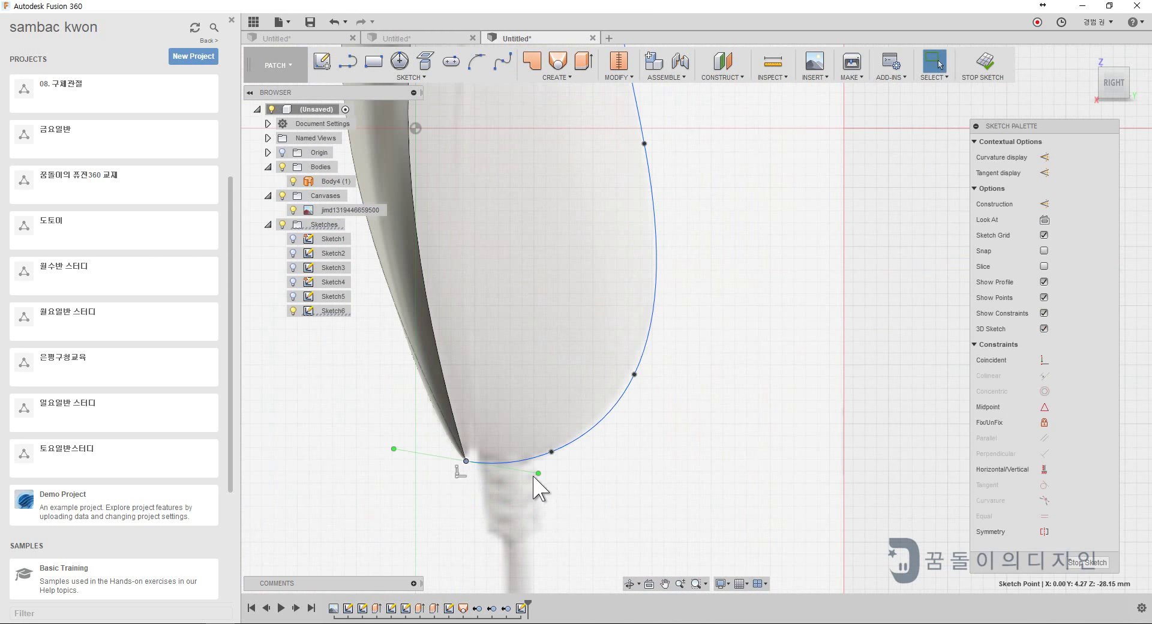
{"action": "left_click", "coordinate": [539, 473]}
{"action": "scroll", "coordinate": [612, 444], "scroll_direction": "down", "scroll_amount": 3}
{"action": "left_click", "coordinate": [546, 360]}
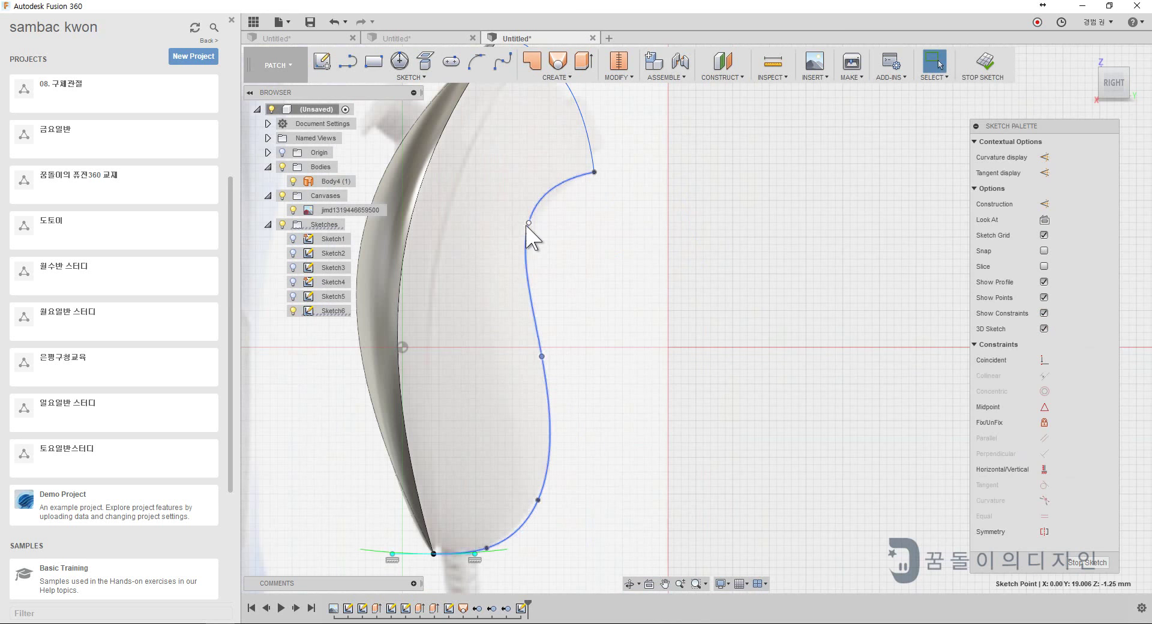
{"action": "middle_click_drag", "start_coordinate": [543, 498], "coordinate": [687, 444], "text": "shift"}
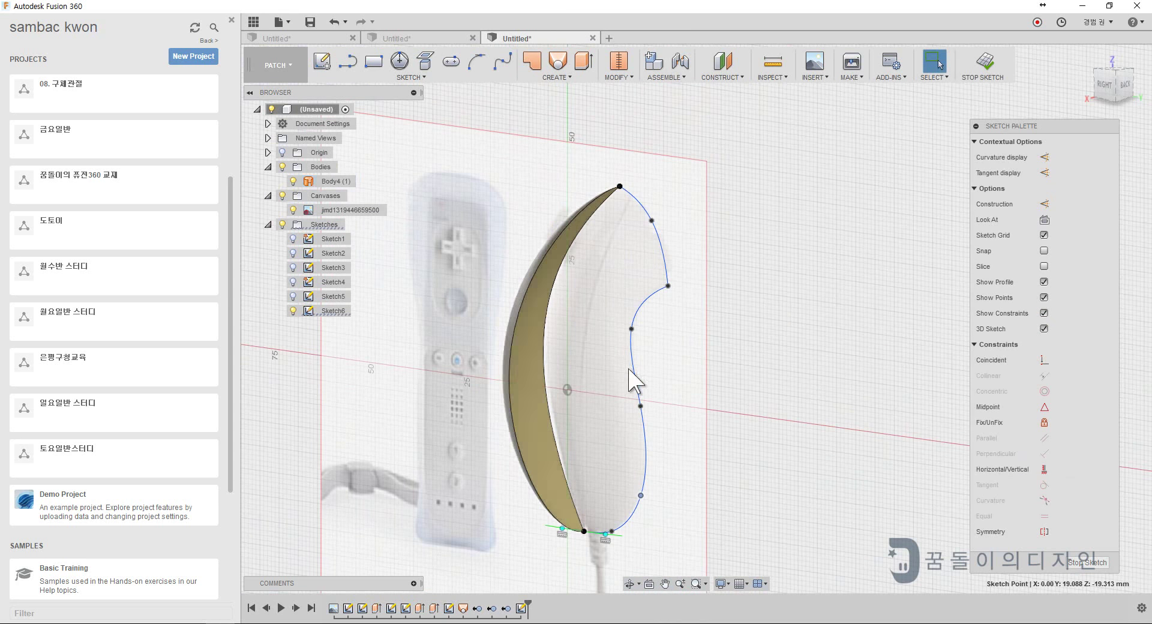
{"action": "middle_click_drag", "start_coordinate": [681, 378], "coordinate": [625, 353], "text": "shift"}
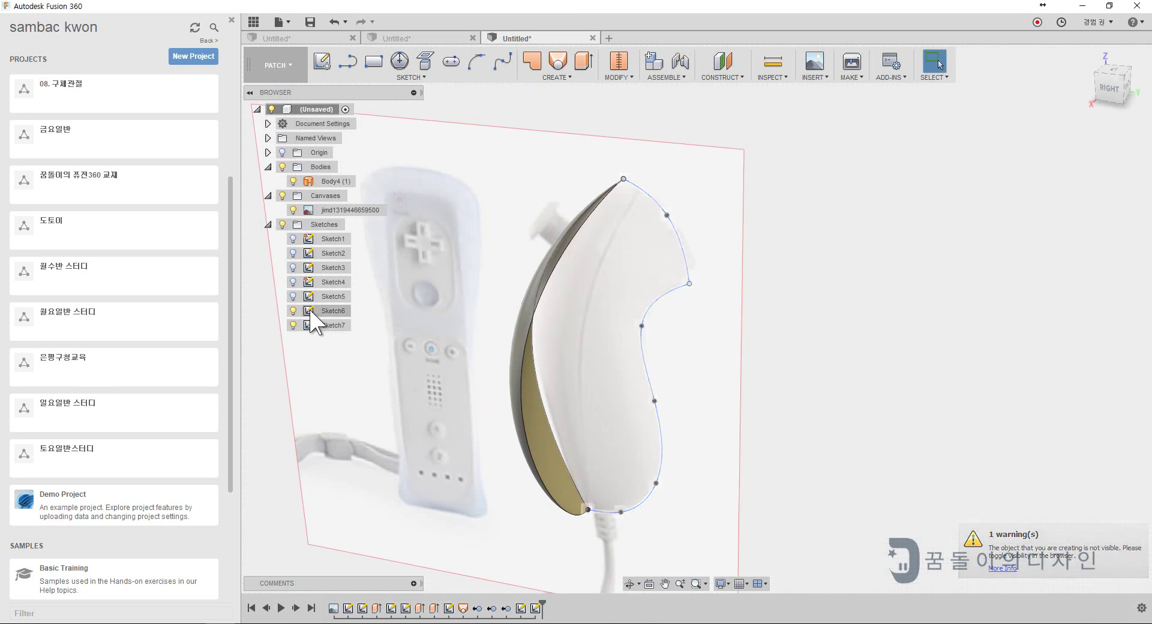
{"action": "right_click", "coordinate": [312, 324]}
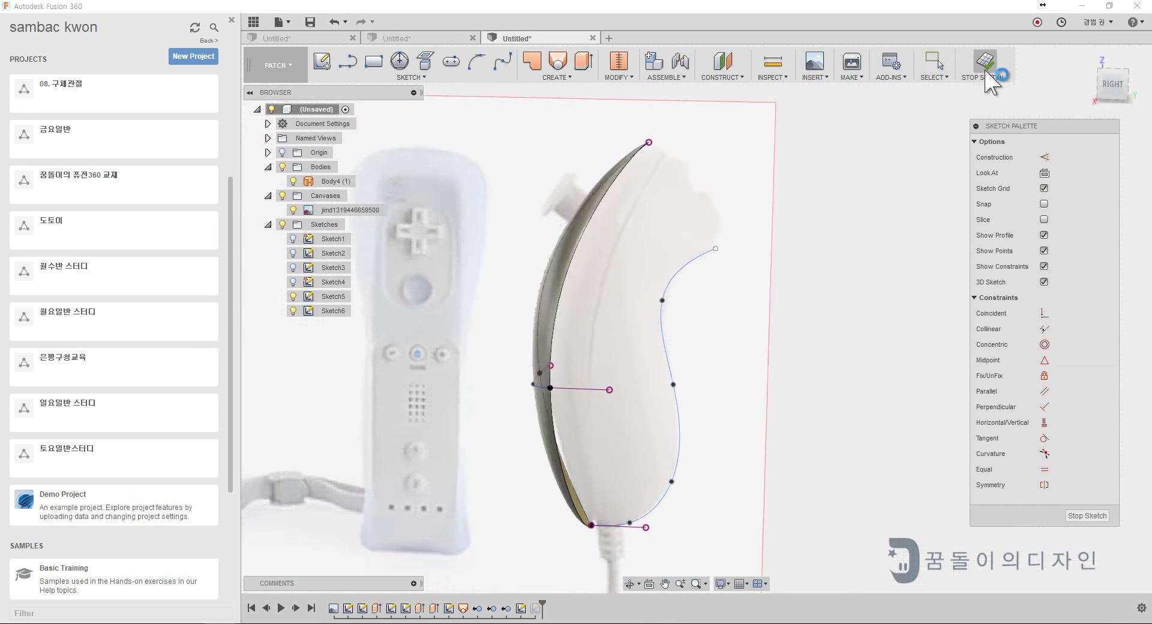
- Finish the sketch and extrude the back outline spline into surface Body5
{"action": "left_click", "coordinate": [983, 66]}
{"action": "middle_click_drag", "start_coordinate": [711, 393], "coordinate": [420, 457], "text": "shift"}
{"action": "left_click", "coordinate": [558, 435]}
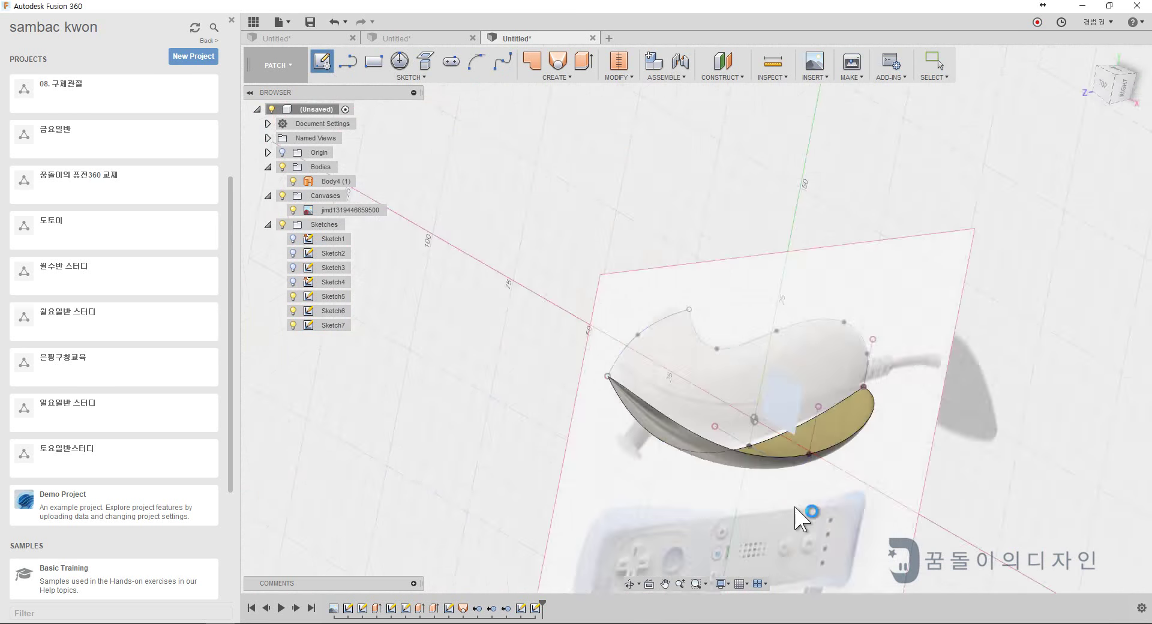
{"action": "key", "text": "ctrl+z"}
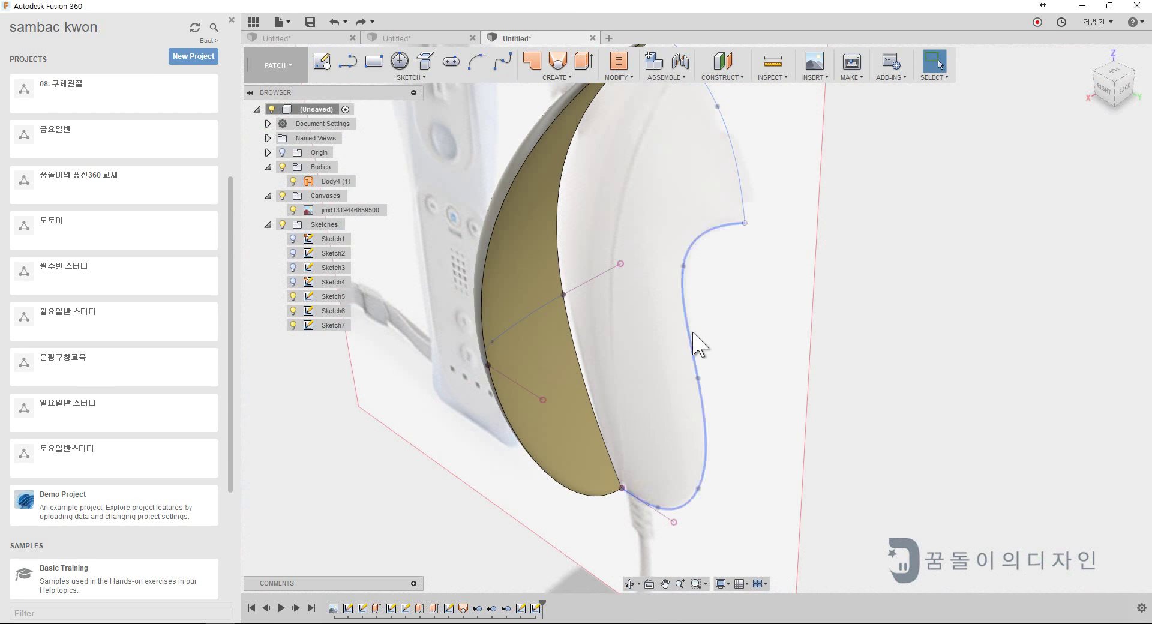
{"action": "key", "text": "e"}
{"action": "left_click", "coordinate": [690, 327]}
{"action": "key", "text": "Return"}
- In Sketch8, add intersection curves and a middle spline tangent to both surfaces
{"action": "left_click", "coordinate": [663, 363]}
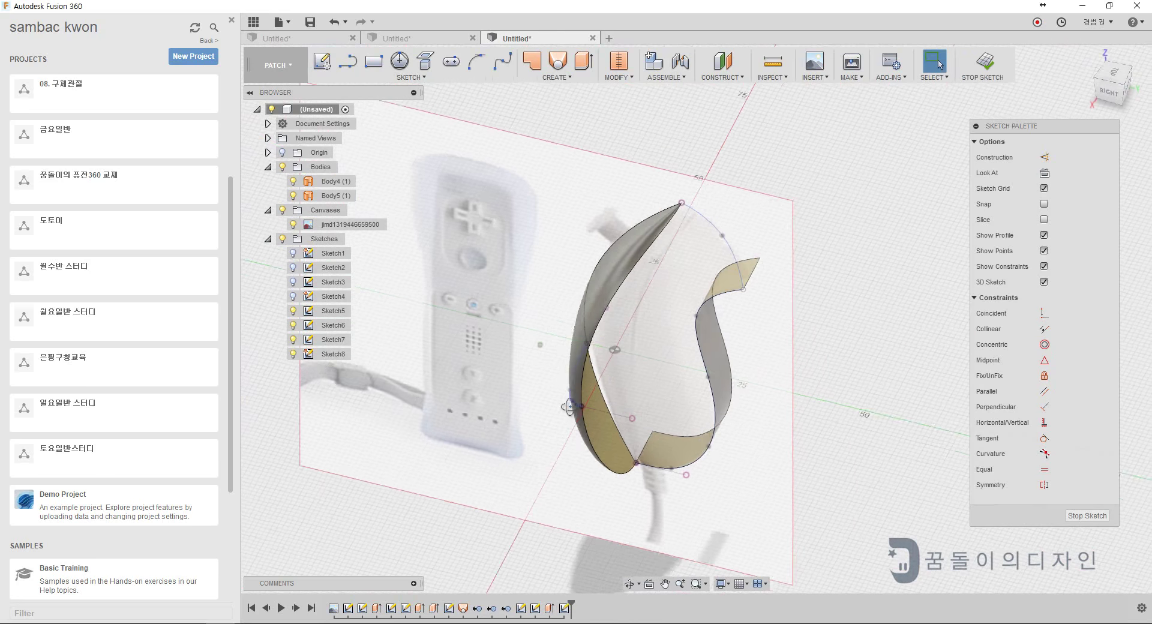
{"action": "mouse_move", "coordinate": [561, 411]}
{"action": "middle_mouse_down", "text": "shift"}
{"action": "mouse_move", "coordinate": [757, 449]}
{"action": "mouse_move", "coordinate": [354, 66]}
{"action": "middle_mouse_up", "text": "shift"}
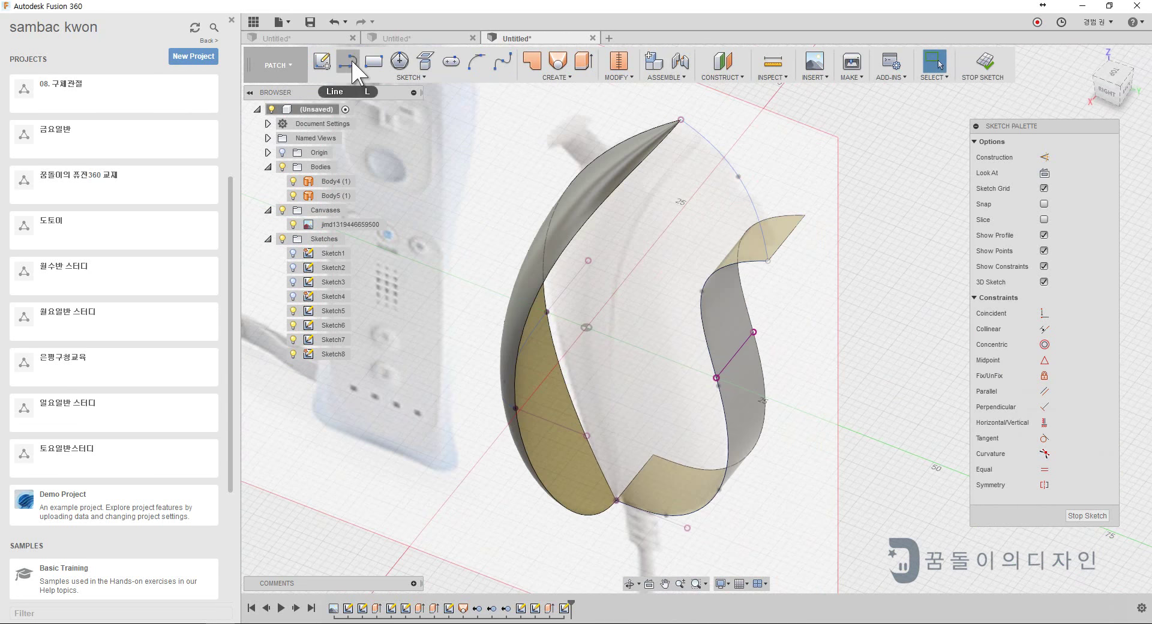
{"action": "middle_click_drag", "start_coordinate": [291, 326], "coordinate": [488, 77], "text": "shift"}
{"action": "left_click", "coordinate": [411, 76]}
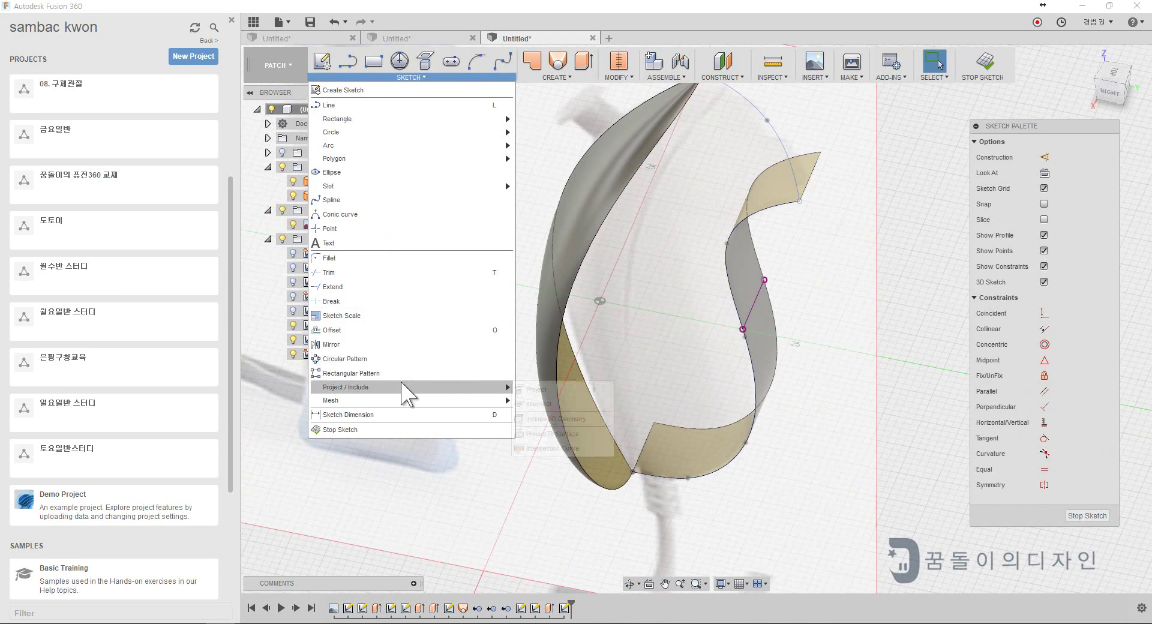
{"action": "left_click", "coordinate": [540, 406]}
{"action": "key", "text": "Escape"}
{"action": "middle_click_drag", "start_coordinate": [536, 282], "coordinate": [376, 72], "text": "shift"}
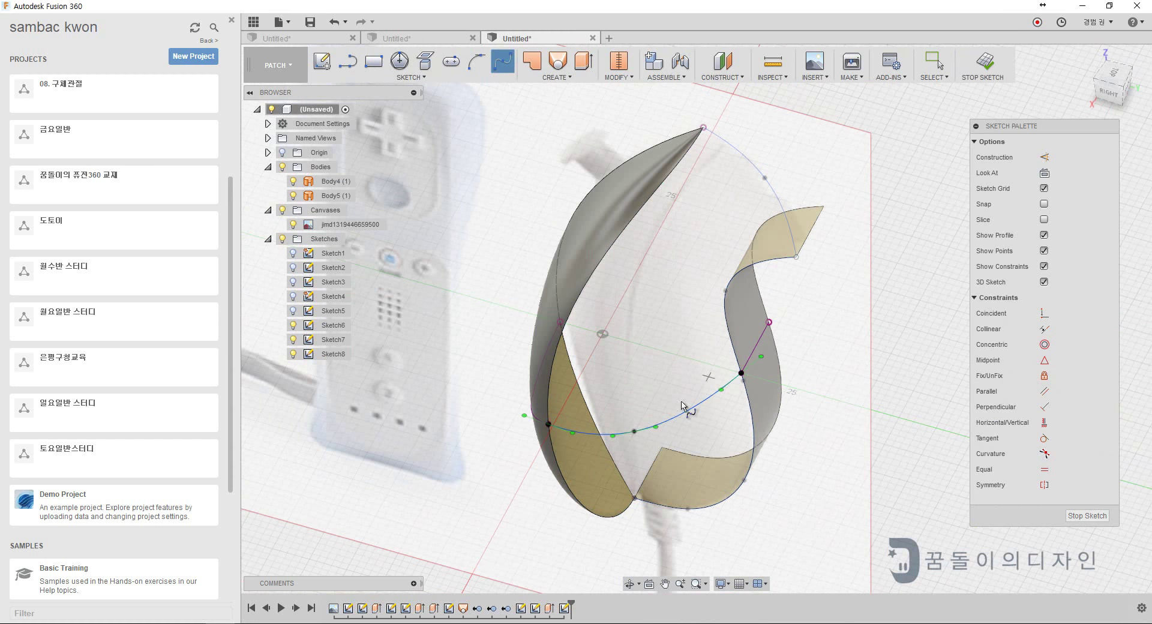
{"action": "scroll", "coordinate": [682, 407], "scroll_direction": "up", "scroll_amount": 5}
{"action": "left_click", "coordinate": [1044, 438]}
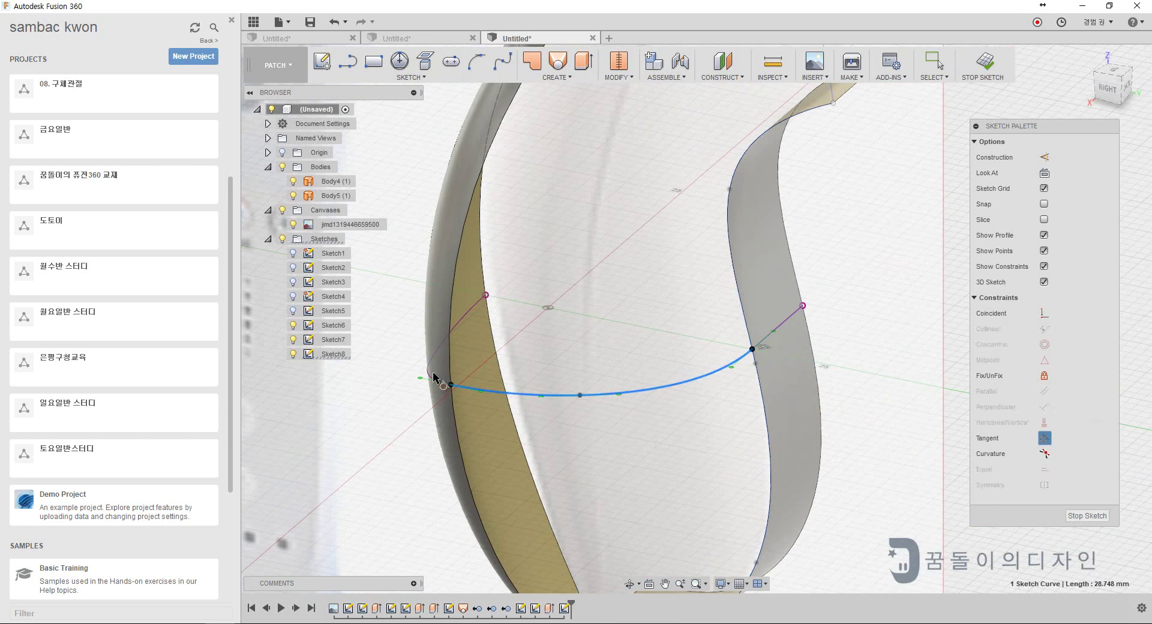
{"action": "mouse_move", "coordinate": [435, 378]}
{"action": "middle_mouse_down", "text": "shift"}
{"action": "mouse_move", "coordinate": [542, 471]}
{"action": "mouse_move", "coordinate": [780, 420]}
{"action": "mouse_move", "coordinate": [819, 384]}
{"action": "middle_mouse_up", "text": "shift"}
{"action": "left_click", "coordinate": [1087, 562]}
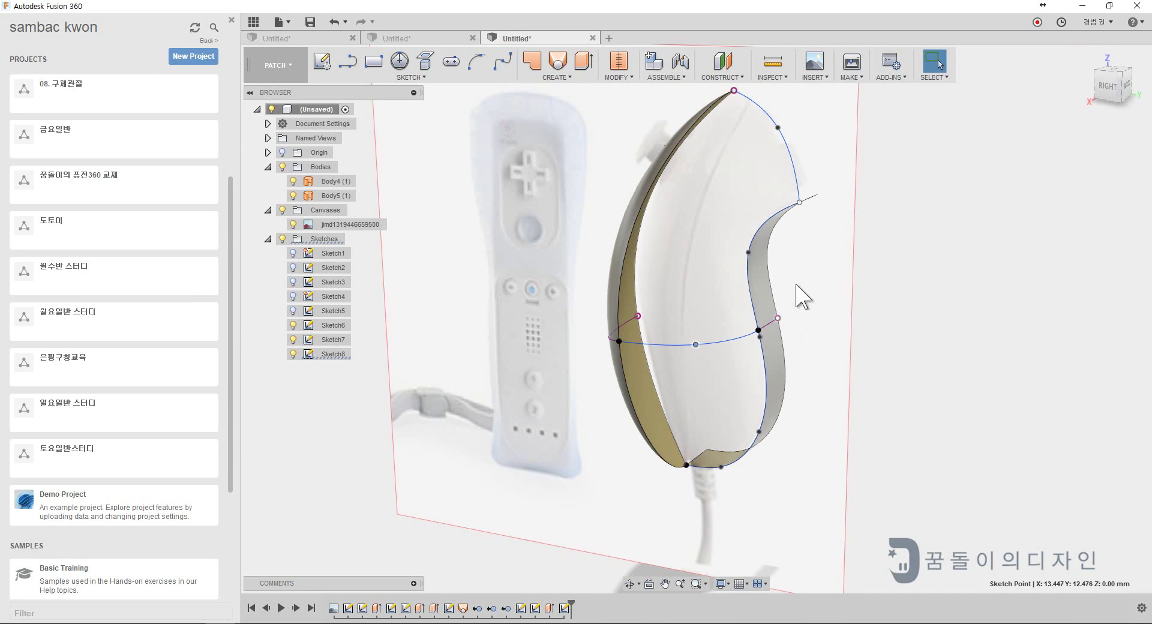
- Try lofting between the front surface and back strip edges, then abandon it for a Sweep
{"action": "left_click", "coordinate": [557, 61]}
{"action": "left_click", "coordinate": [696, 346]}
{"action": "left_click", "coordinate": [624, 405]}
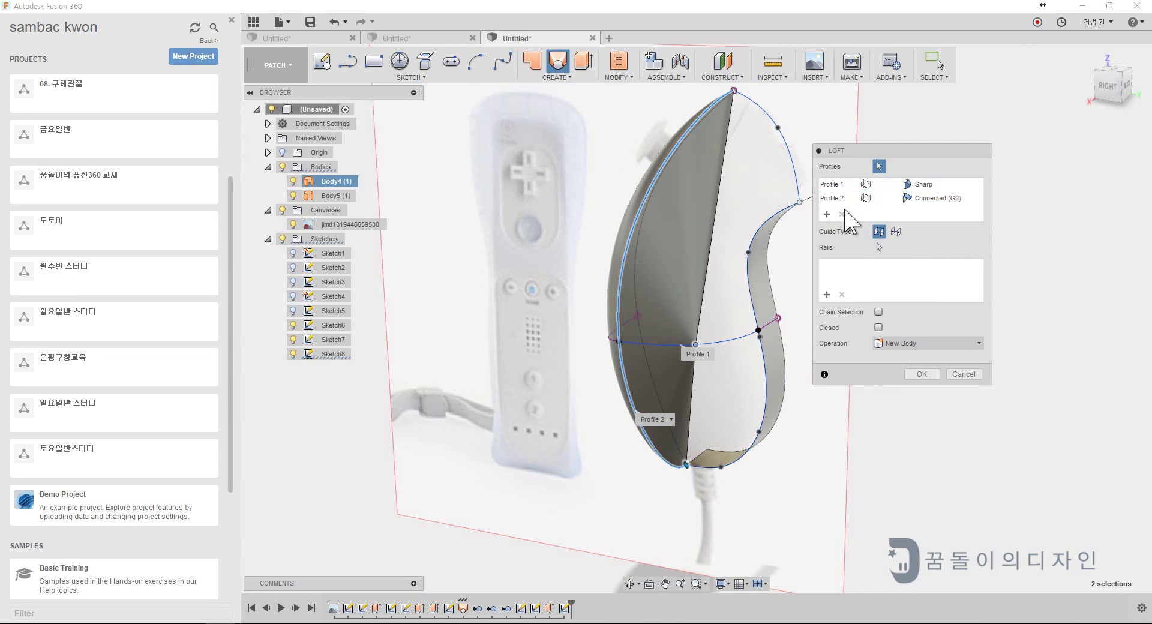
{"action": "left_click", "coordinate": [843, 213]}
{"action": "left_click", "coordinate": [778, 398]}
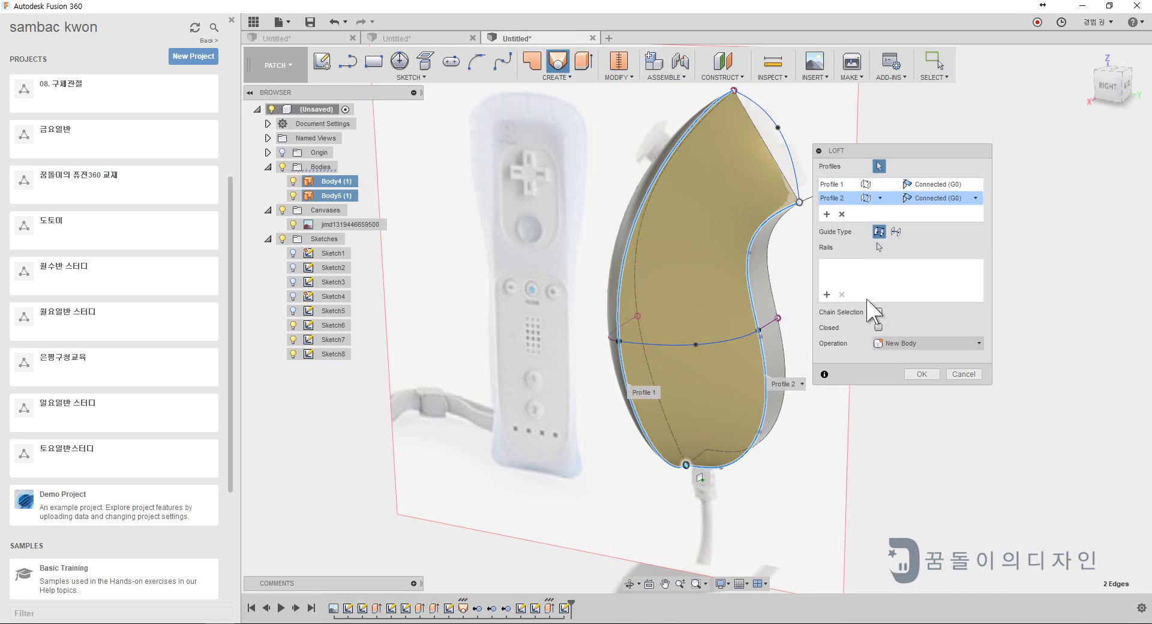
{"action": "left_click", "coordinate": [737, 345]}
{"action": "middle_click_drag", "start_coordinate": [737, 344], "coordinate": [818, 411], "text": "shift"}
{"action": "key", "text": "Return"}
{"action": "left_click", "coordinate": [557, 77]}
{"action": "left_click", "coordinate": [547, 119]}
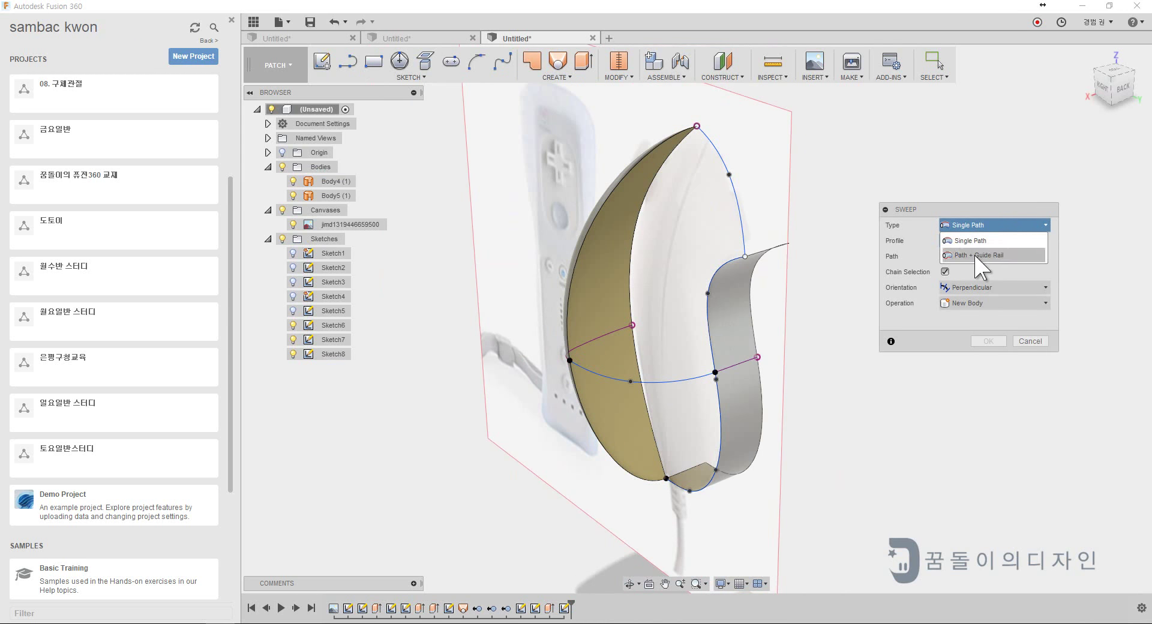
- Sweep the side surface along its path with the back strip edge as guide rail, then copy both bodies
{"action": "left_click", "coordinate": [975, 264]}
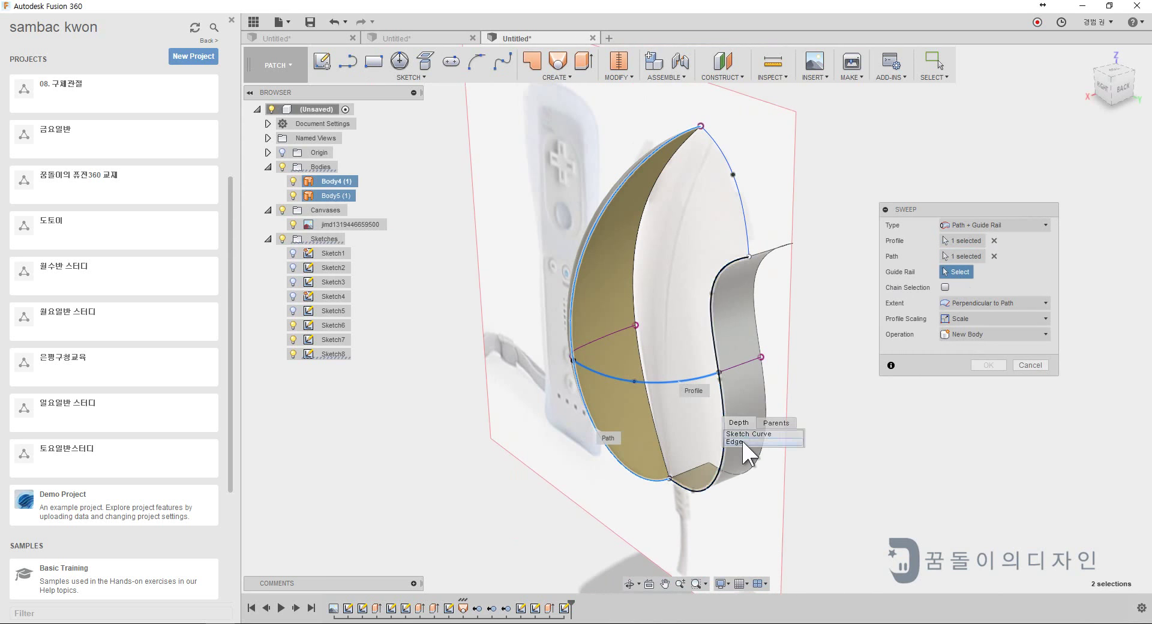
{"action": "left_click", "coordinate": [743, 442]}
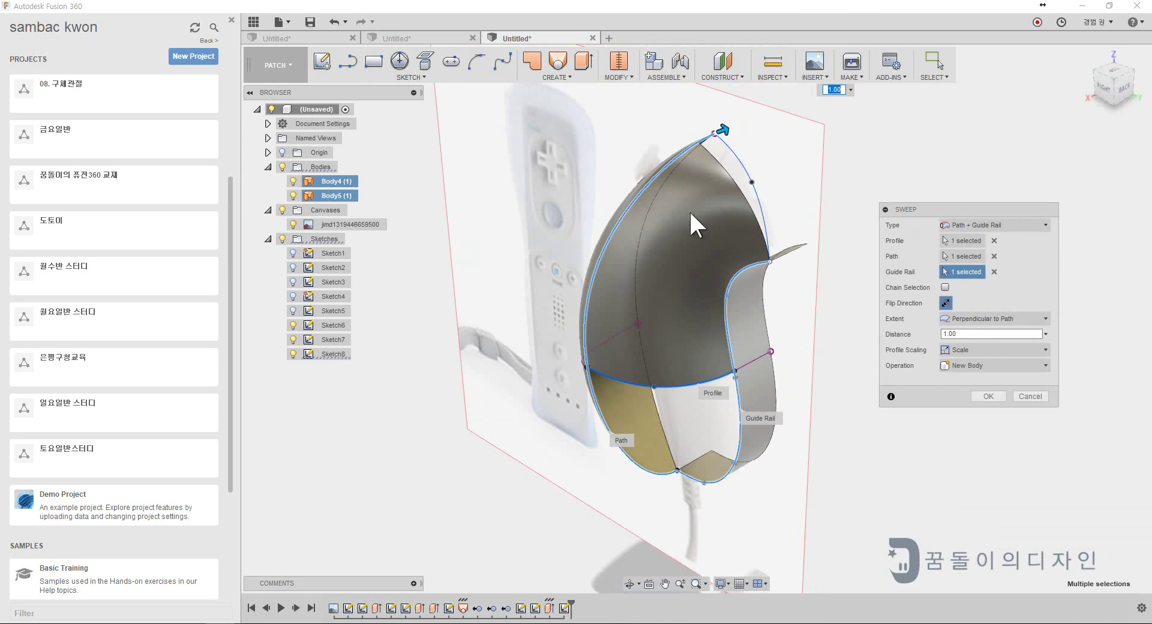
{"action": "middle_click_drag", "start_coordinate": [681, 396], "coordinate": [692, 224], "text": "shift"}
{"action": "key", "text": "Return"}
{"action": "middle_click_drag", "start_coordinate": [857, 270], "coordinate": [336, 195], "text": "shift"}
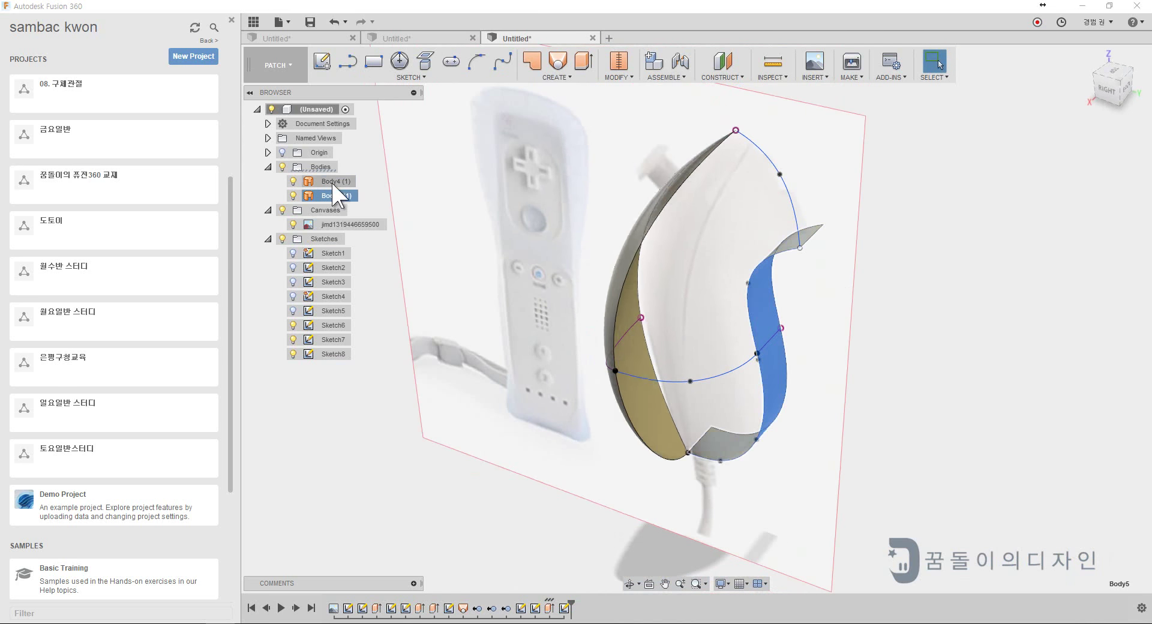
{"action": "key", "text": "ctrl+c"}
- Copy the two surface bodies and split the copied faces
{"action": "key", "text": "ctrl+v"}
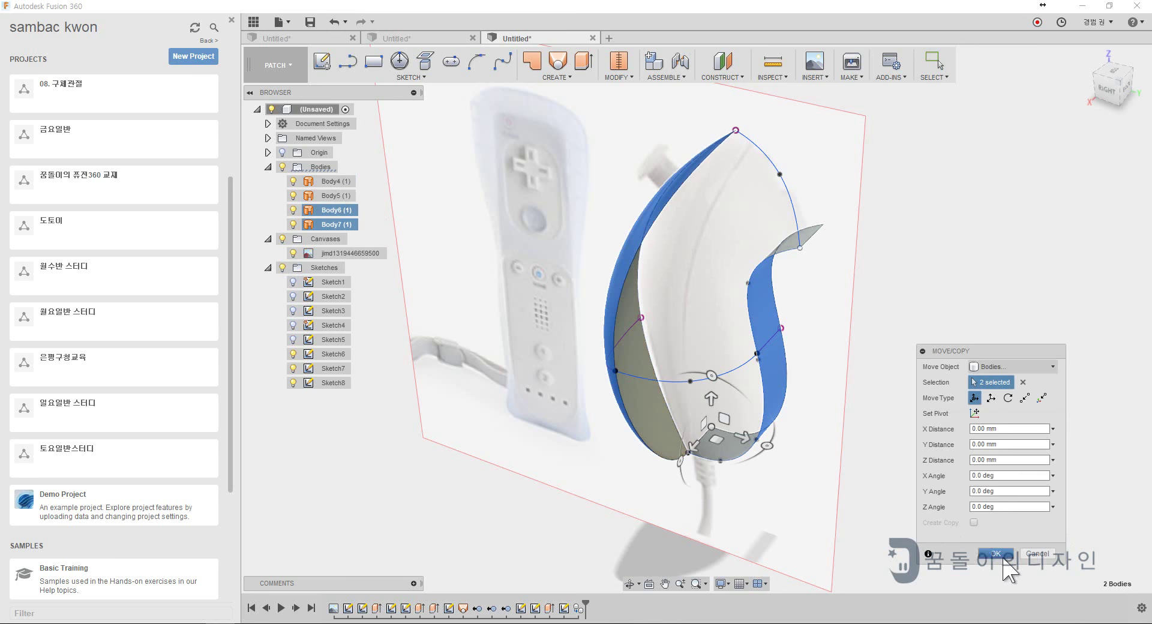
{"action": "key", "text": "Return"}
{"action": "left_click", "coordinate": [627, 78]}
{"action": "left_click", "coordinate": [666, 294]}
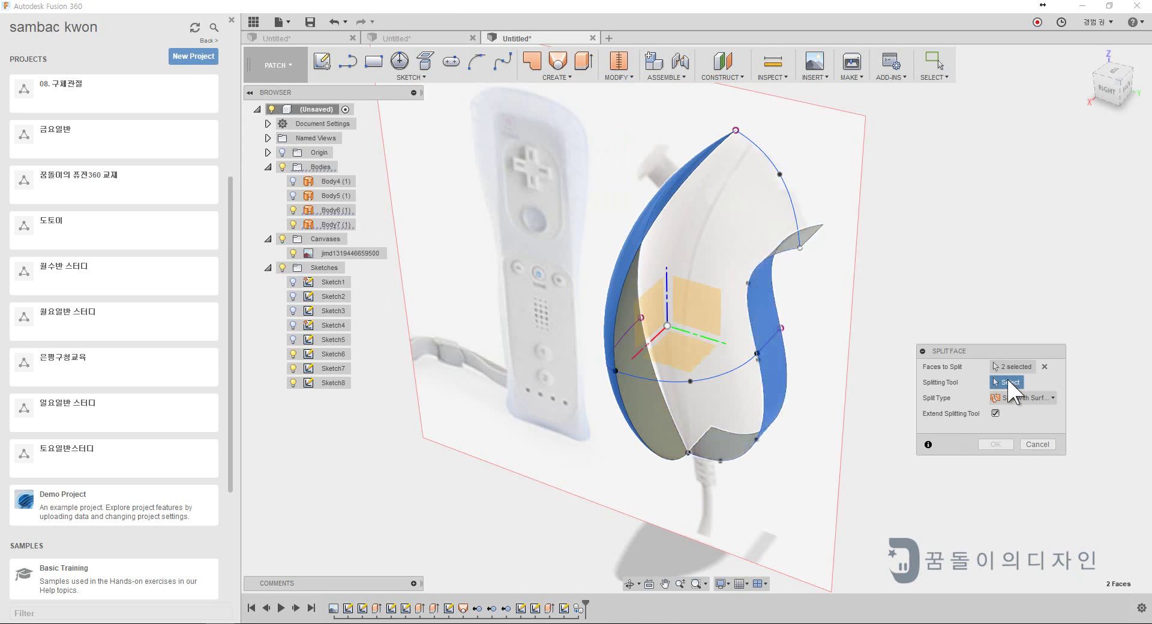
{"action": "left_click", "coordinate": [996, 443]}
{"action": "middle_click_drag", "start_coordinate": [972, 432], "coordinate": [403, 258], "text": "shift"}
- Unstitch the split faces into separate bodies and delete the blue side surface
{"action": "left_click", "coordinate": [627, 78]}
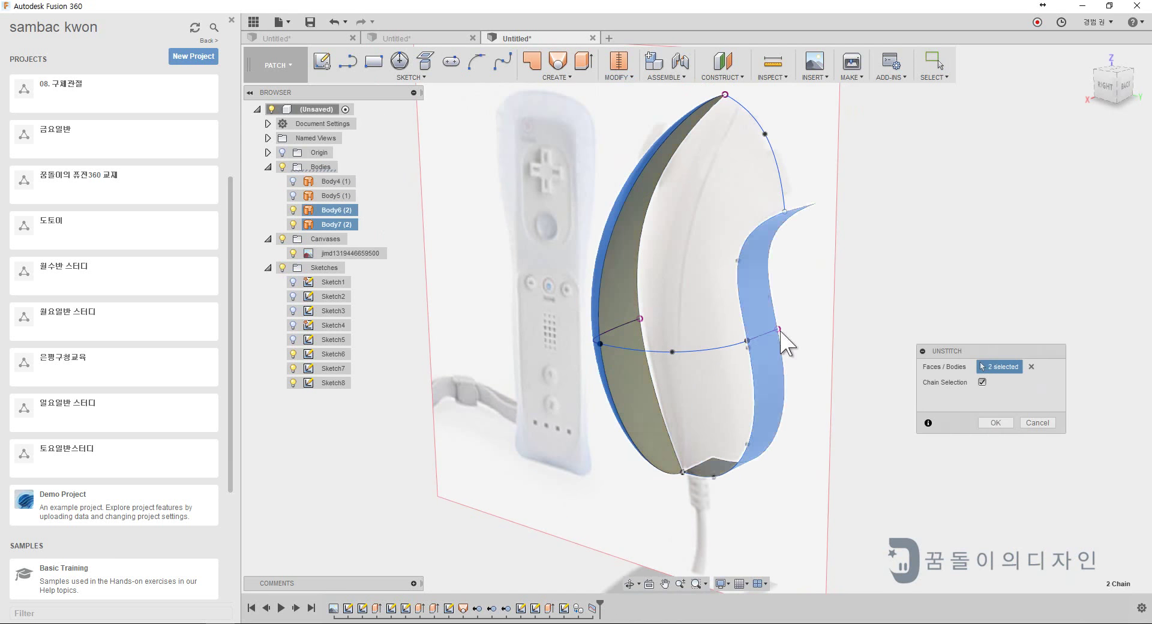
{"action": "key", "text": "Return"}
{"action": "right_click", "coordinate": [321, 239]}
{"action": "right_click", "coordinate": [744, 279]}
{"action": "left_click", "coordinate": [329, 210]}
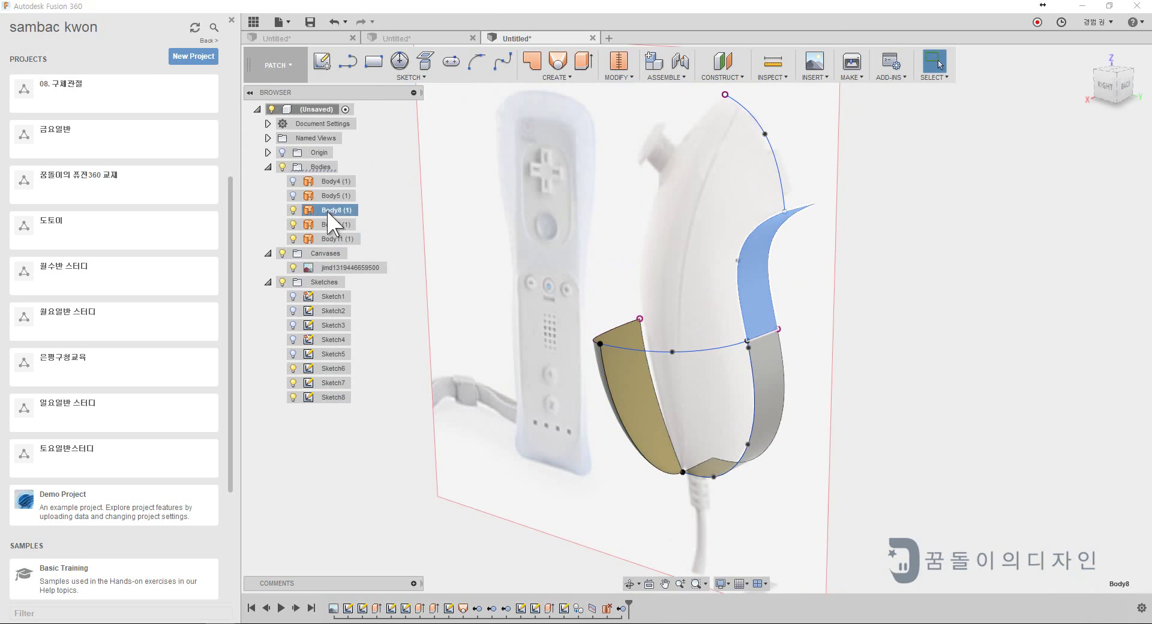
{"action": "key", "text": "Delete"}
- Loft a surface between the two bottom edges with tangent (G1) continuity
{"action": "middle_click_drag", "start_coordinate": [576, 468], "coordinate": [579, 180], "text": "shift"}
{"action": "left_click", "coordinate": [555, 77]}
{"action": "left_click", "coordinate": [538, 134]}
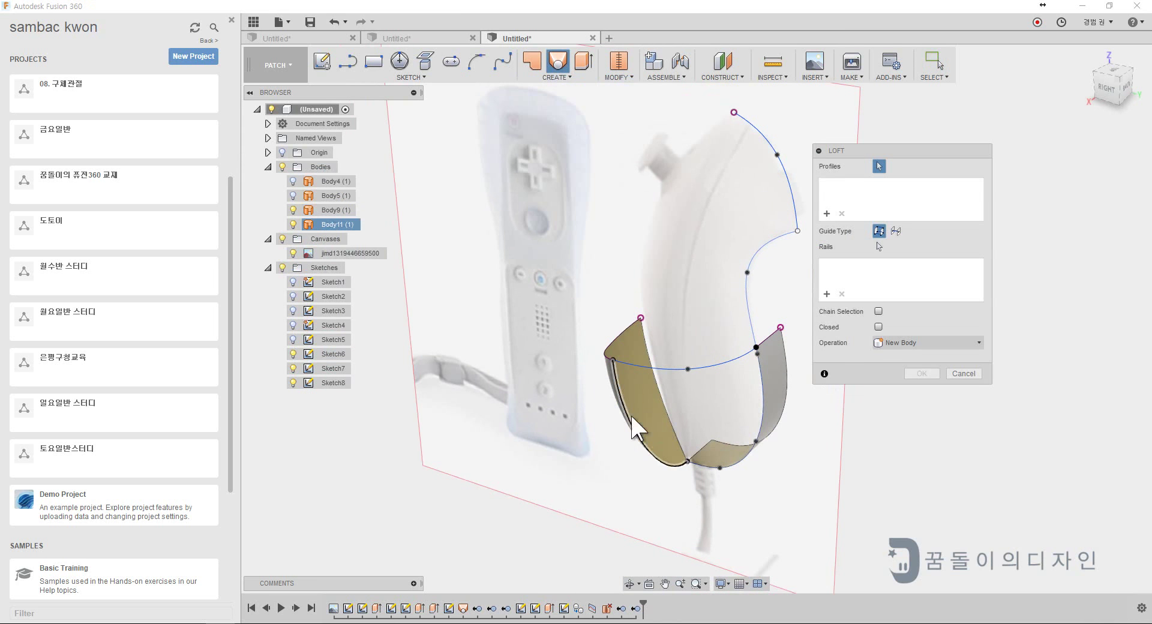
{"action": "left_click", "coordinate": [764, 400]}
{"action": "left_click", "coordinate": [907, 198]}
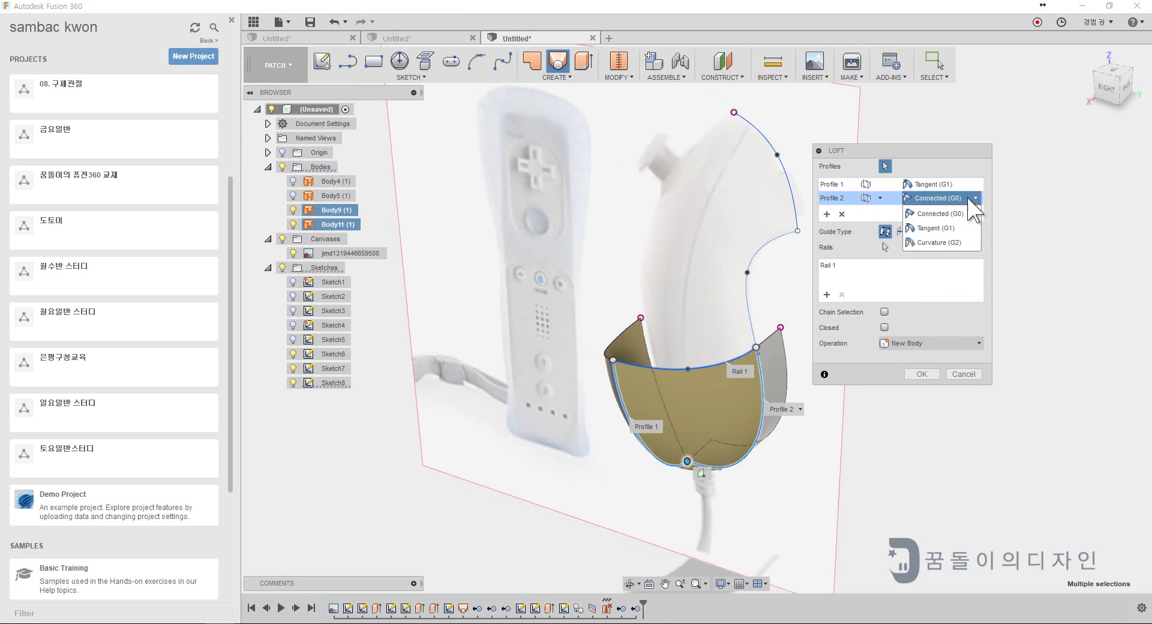
{"action": "left_click", "coordinate": [918, 219]}
{"action": "key", "text": "Return"}
- Remove the old bottom surface body and view the shell from behind
{"action": "right_click", "coordinate": [342, 212]}
{"action": "left_click", "coordinate": [365, 347]}
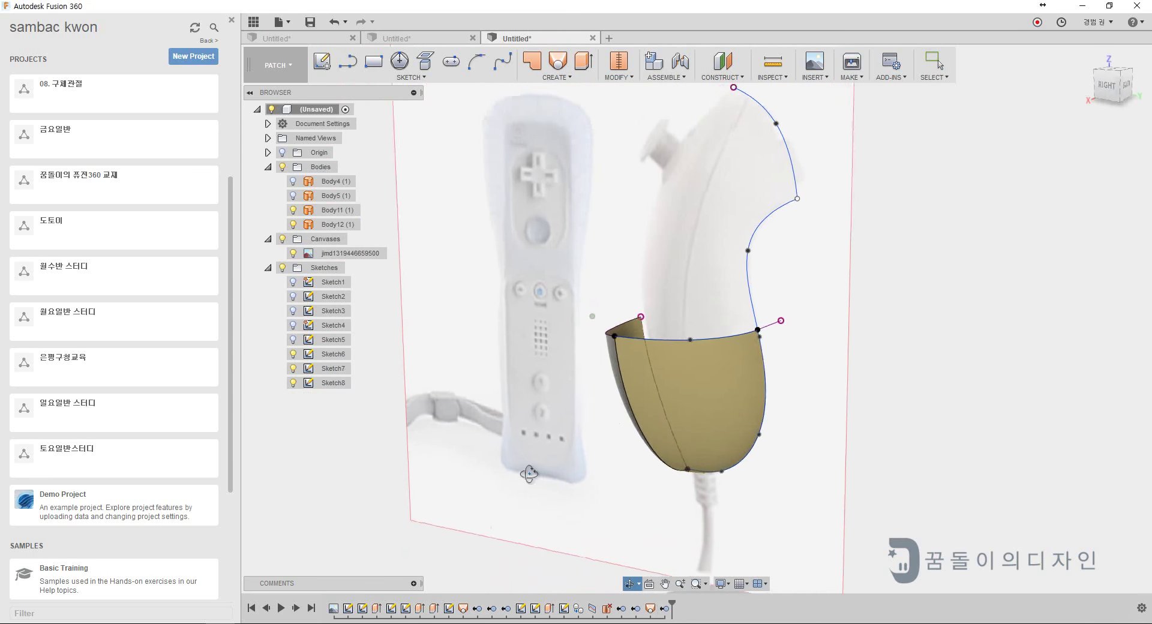
{"action": "middle_click_drag", "start_coordinate": [528, 471], "coordinate": [657, 363], "text": "shift"}
{"action": "middle_click_drag", "start_coordinate": [420, 288], "coordinate": [466, 318], "text": "shift"}
- Restore Body8 by deleting the RemoveBody timeline feature, and begin new sketch Sketch9
{"action": "right_click", "coordinate": [327, 200]}
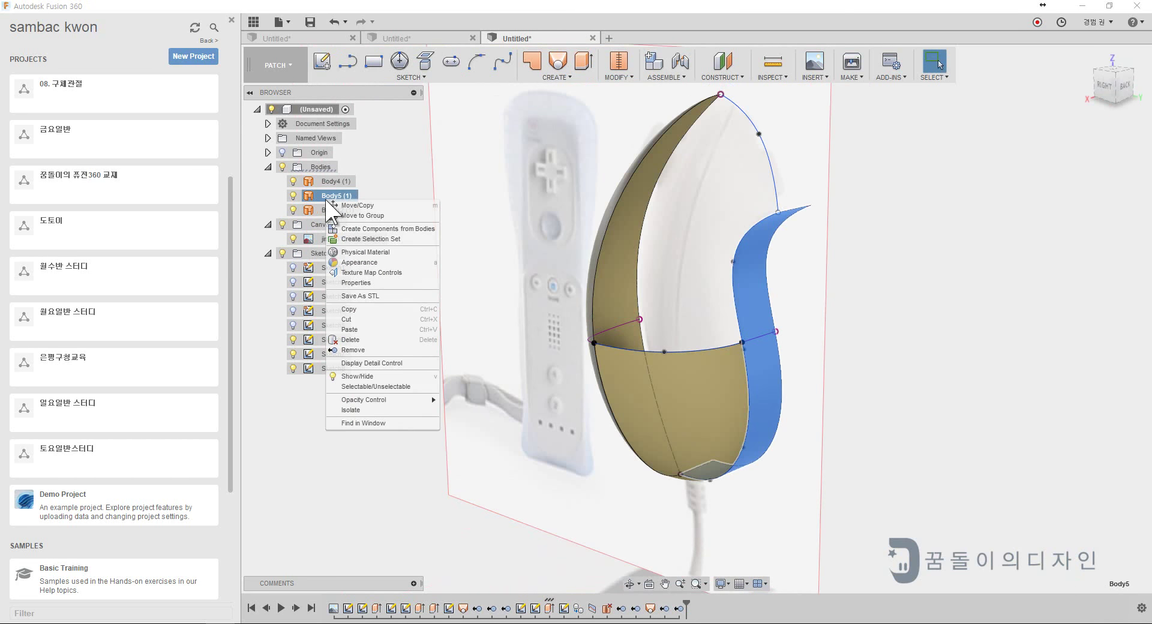
{"action": "middle_click_drag", "start_coordinate": [528, 387], "coordinate": [529, 408], "text": "shift"}
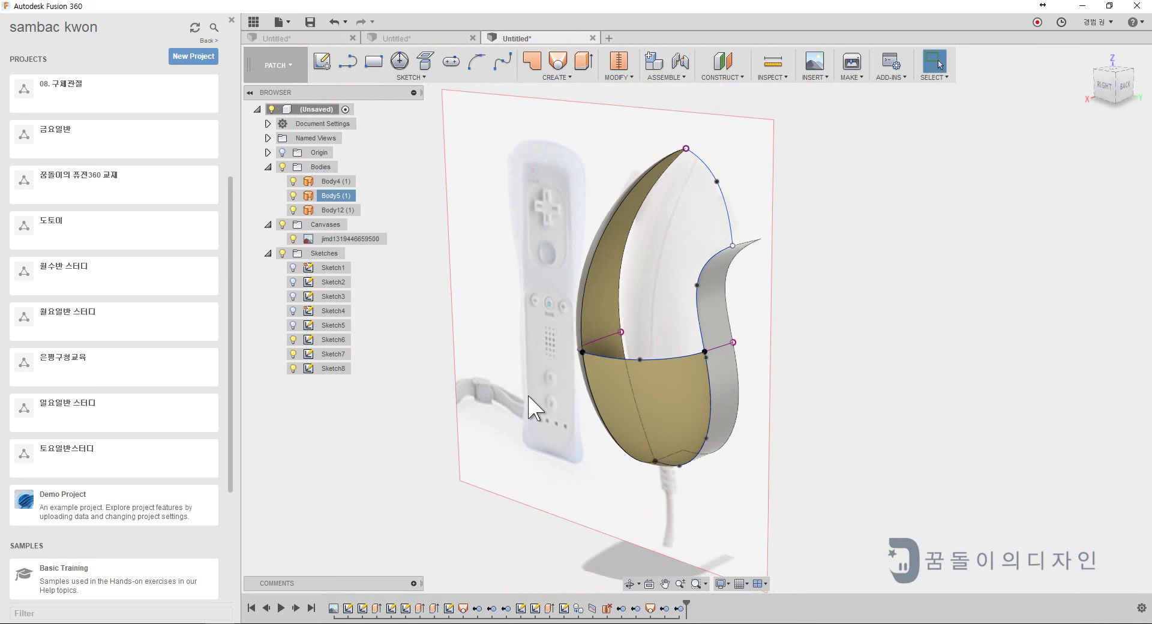
{"action": "left_click", "coordinate": [637, 555]}
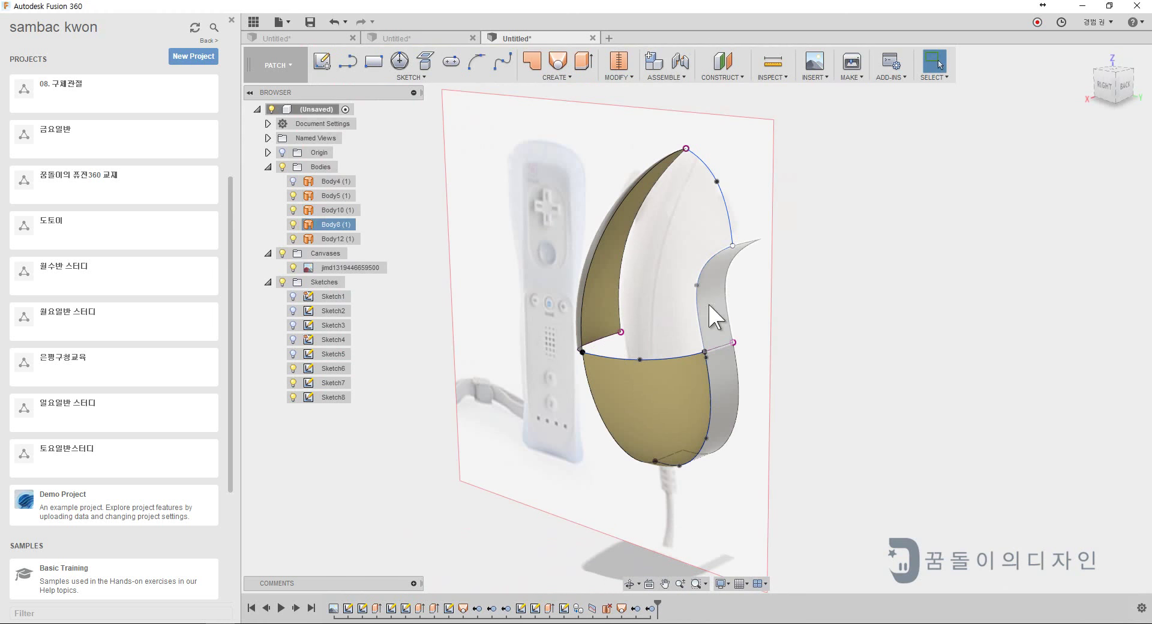
{"action": "mouse_move", "coordinate": [710, 306]}
{"action": "middle_mouse_down", "text": "shift"}
{"action": "mouse_move", "coordinate": [572, 337]}
{"action": "mouse_move", "coordinate": [690, 250]}
{"action": "mouse_move", "coordinate": [748, 240]}
{"action": "mouse_move", "coordinate": [758, 318]}
{"action": "middle_mouse_up", "text": "shift"}
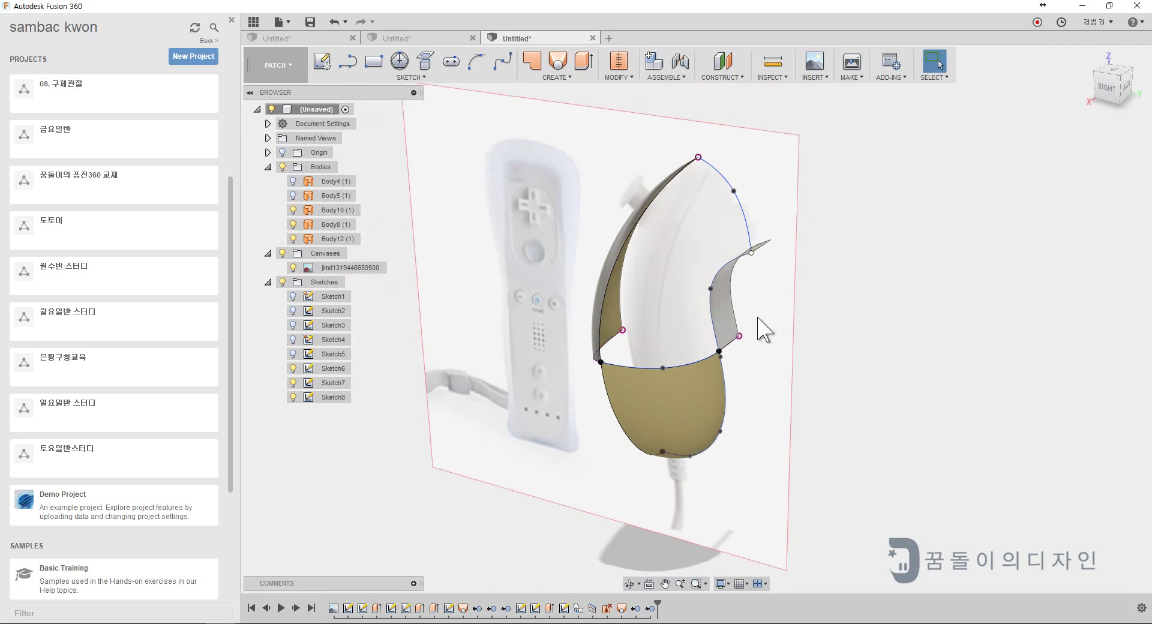
{"action": "left_click", "coordinate": [664, 342]}
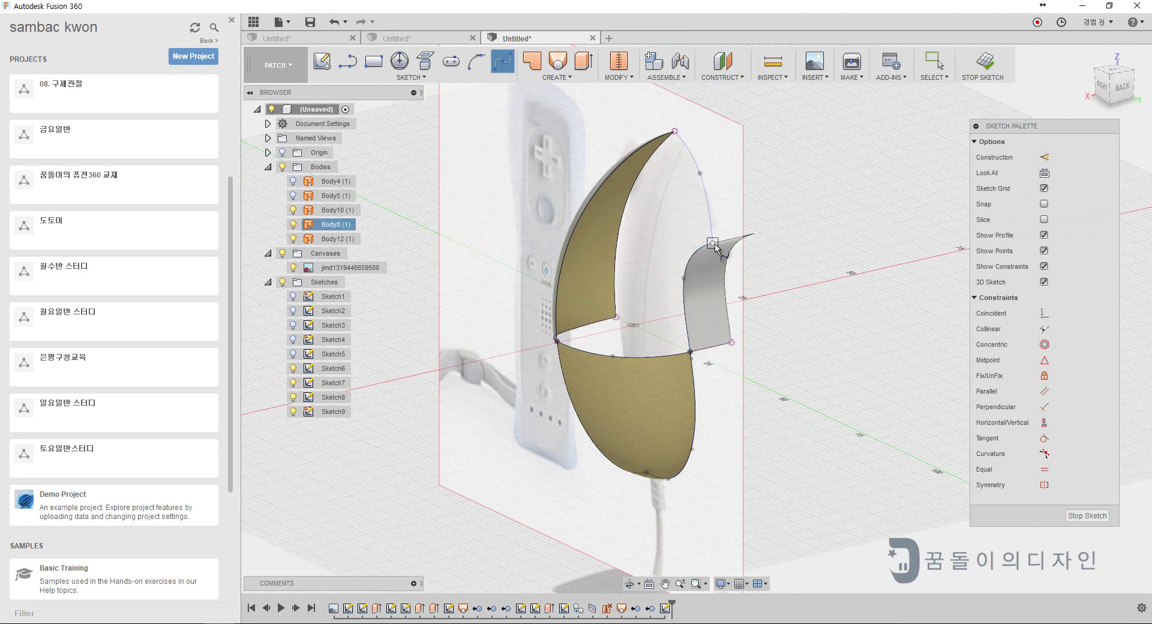
- End the spline at the surface edge and reposition its point with Move/Copy
{"action": "double_click", "coordinate": [611, 357]}
{"action": "right_click", "coordinate": [642, 273]}
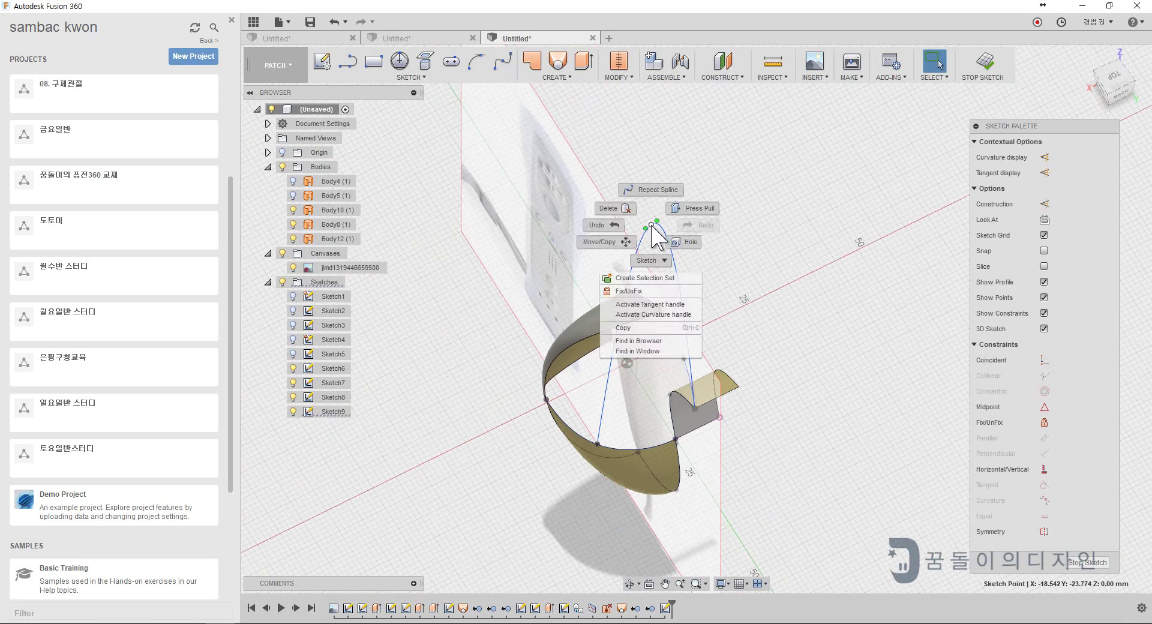
{"action": "left_click", "coordinate": [612, 240]}
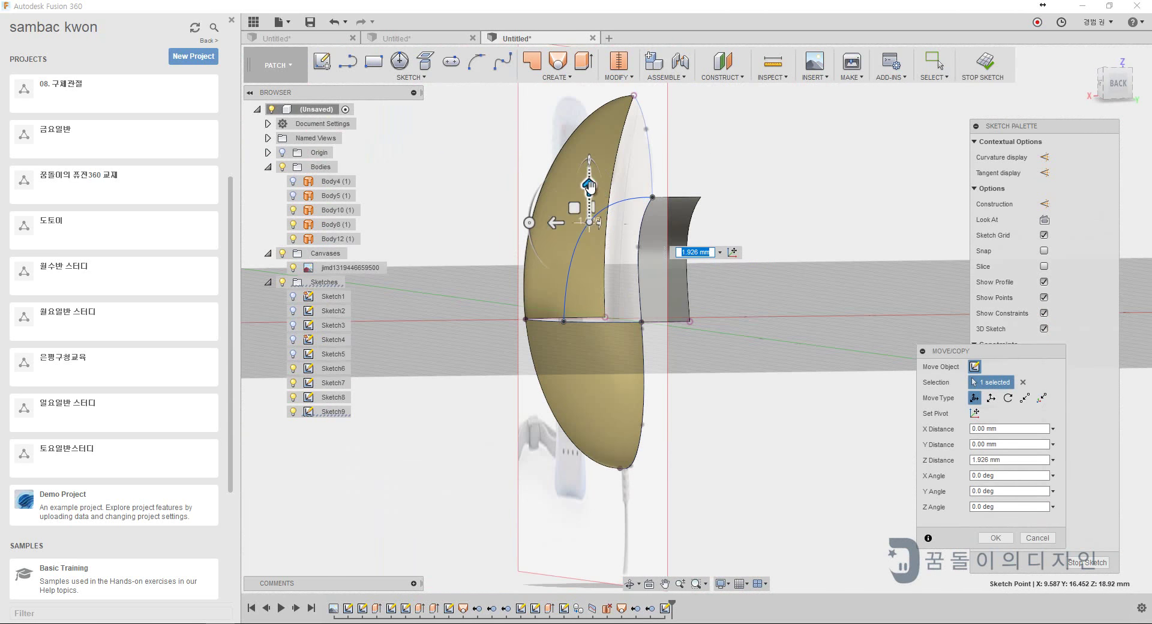
{"action": "key", "text": "Return"}
{"action": "mouse_move", "coordinate": [589, 186]}
{"action": "middle_mouse_down", "text": "shift"}
{"action": "mouse_move", "coordinate": [621, 491]}
{"action": "mouse_move", "coordinate": [642, 367]}
{"action": "middle_mouse_up", "text": "shift"}
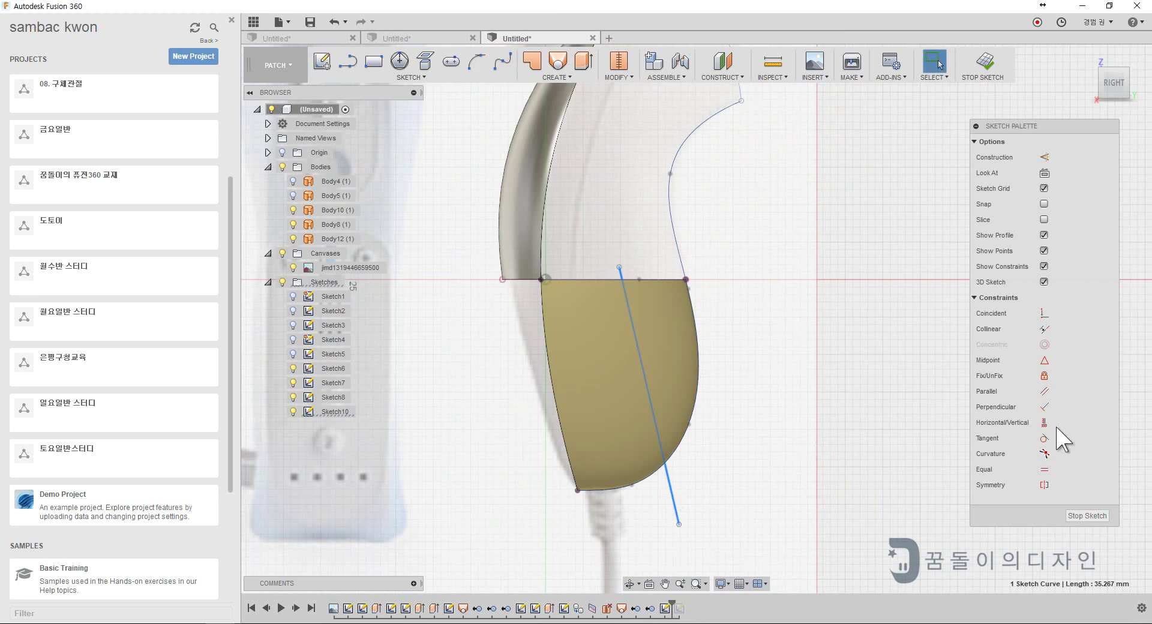
- Try projecting the straight line onto the bottom surface, then dismiss the projection
{"action": "left_click", "coordinate": [411, 77]}
{"action": "left_click", "coordinate": [555, 414]}
{"action": "left_click", "coordinate": [591, 390]}
{"action": "left_click", "coordinate": [662, 458]}
{"action": "middle_click_drag", "start_coordinate": [661, 458], "coordinate": [1074, 414], "text": "shift"}
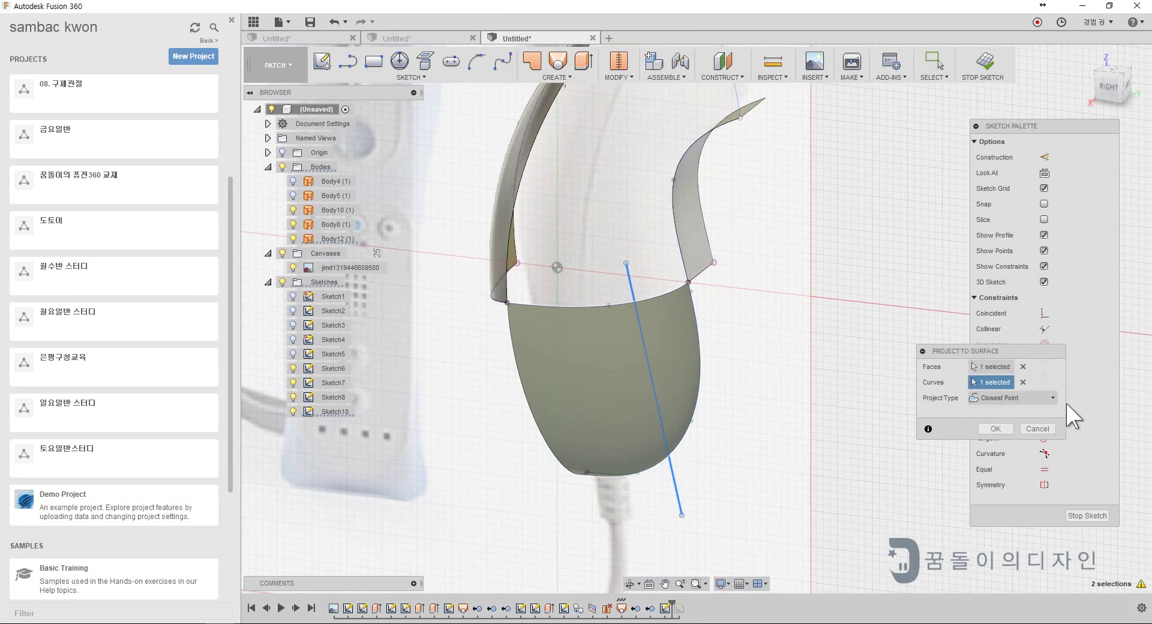
{"action": "key", "text": "Return"}
- Try the Intersect and Intersection Curve options, cancel them, and finish the 35.267 mm line sketch
{"action": "left_click", "coordinate": [411, 77]}
{"action": "left_click", "coordinate": [555, 396]}
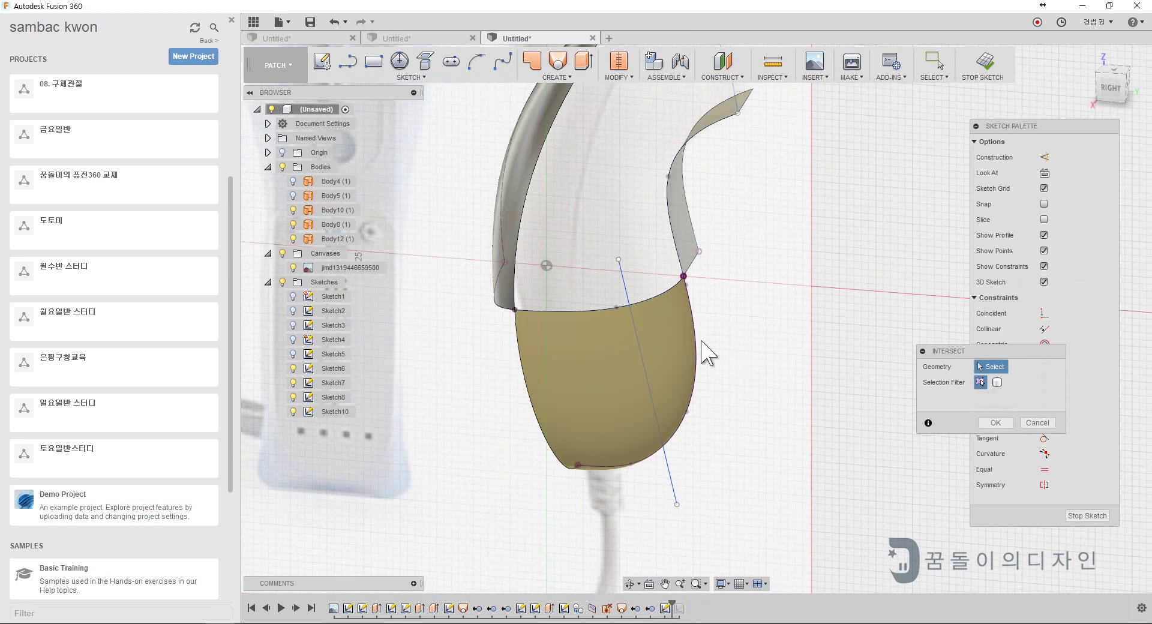
{"action": "left_click", "coordinate": [411, 76]}
{"action": "mouse_move", "coordinate": [412, 387]}
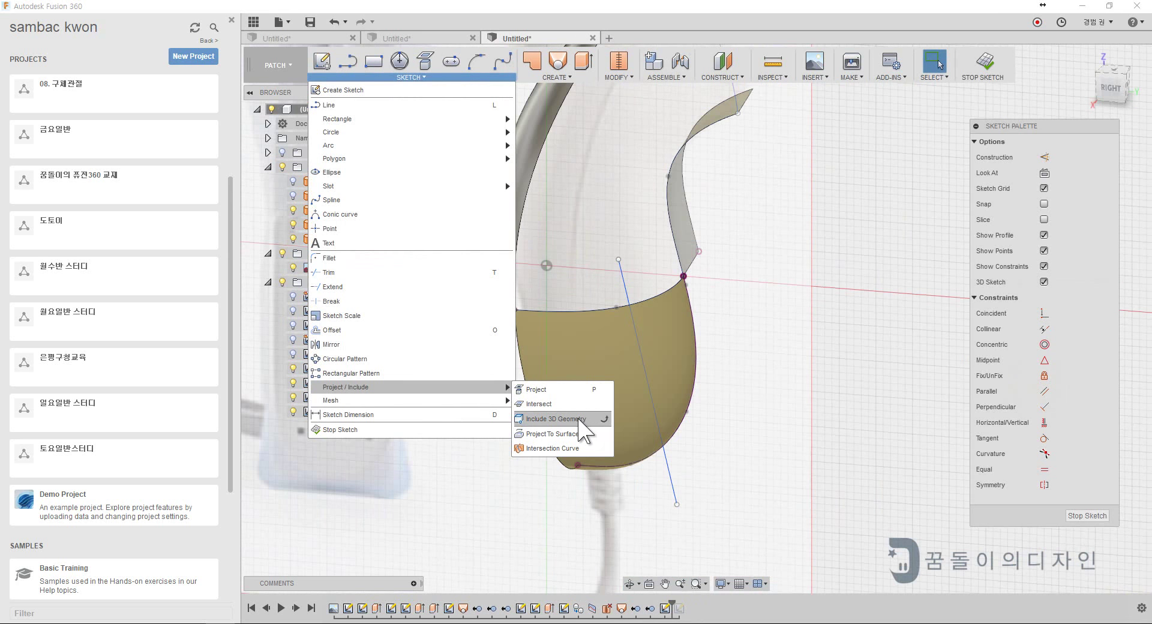
{"action": "left_click", "coordinate": [579, 423]}
{"action": "left_click", "coordinate": [411, 77]}
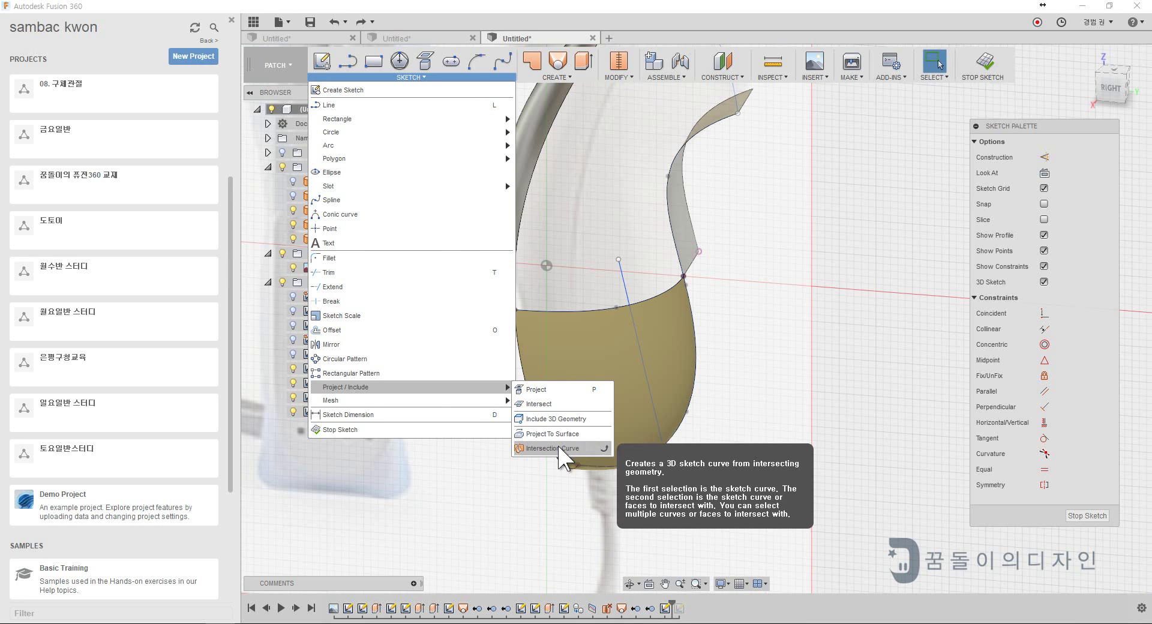
{"action": "left_click", "coordinate": [552, 448]}
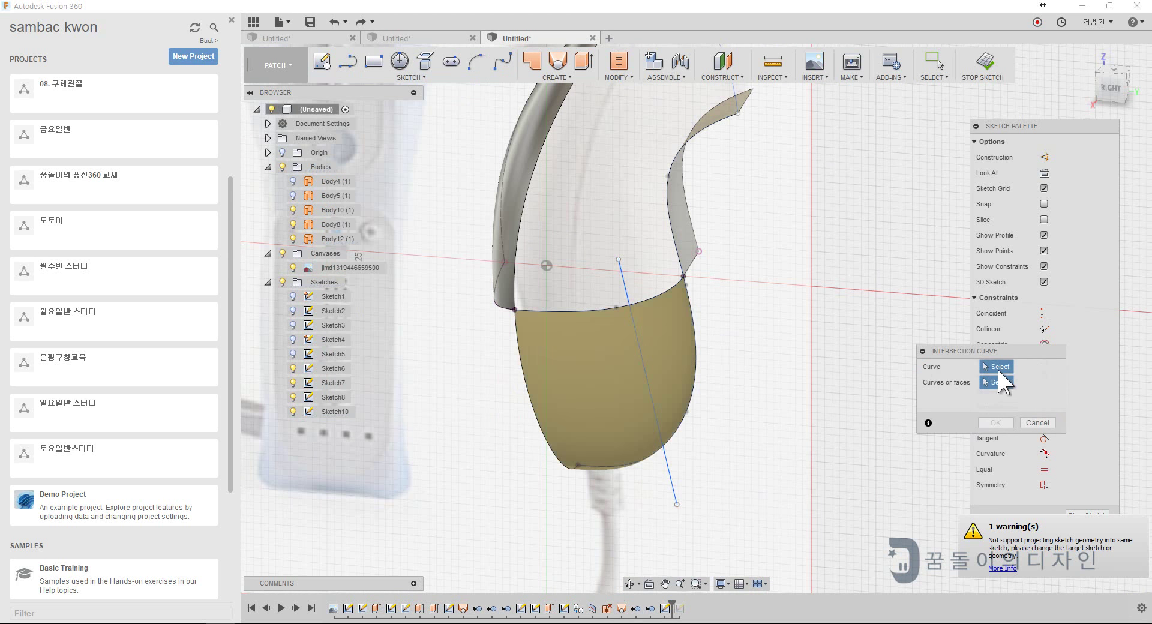
{"action": "left_click", "coordinate": [1037, 423]}
{"action": "key", "text": "e"}
{"action": "left_click", "coordinate": [617, 290]}
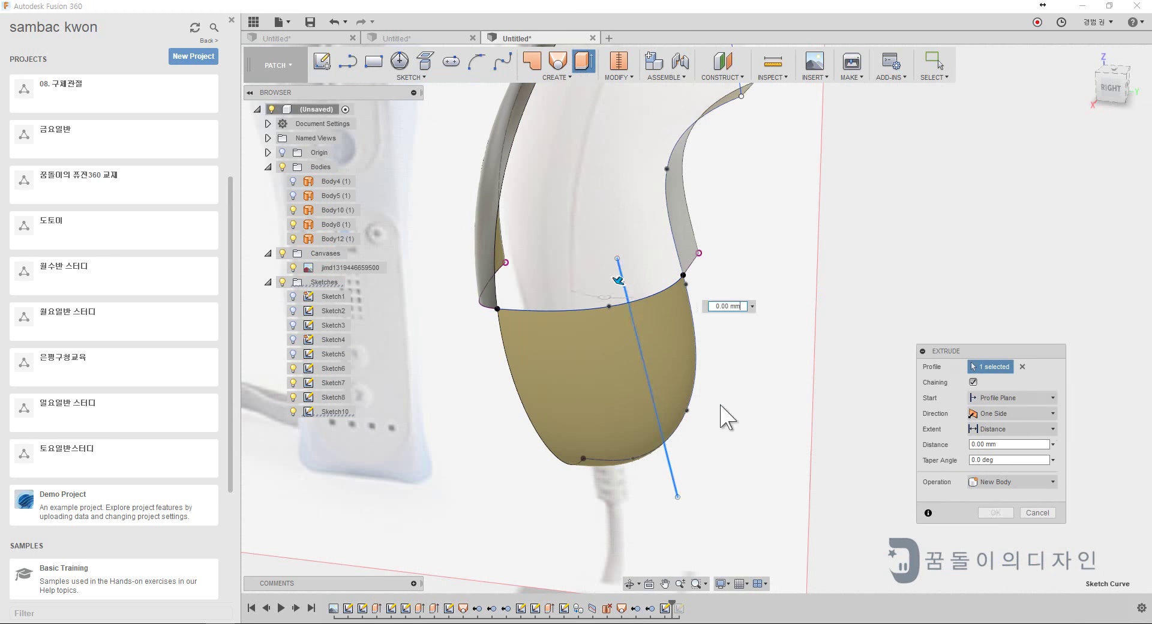
- Extrude the line into a surface sheet through the bottom surface and start Sketch11
{"action": "key", "text": "Return"}
{"action": "mouse_move", "coordinate": [720, 419]}
{"action": "middle_mouse_down", "text": "shift"}
{"action": "mouse_move", "coordinate": [935, 506]}
{"action": "mouse_move", "coordinate": [347, 69]}
{"action": "middle_mouse_up", "text": "shift"}
{"action": "left_click", "coordinate": [567, 273]}
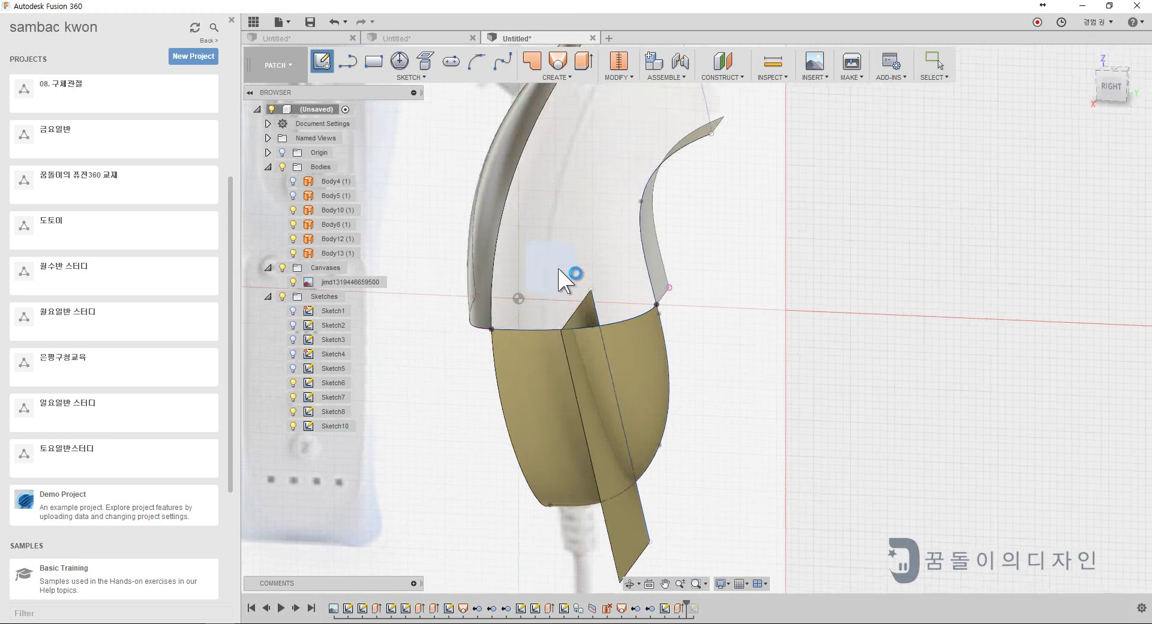
- Create an intersection curve between the sheet and the bottom surface
{"action": "left_click", "coordinate": [411, 77]}
{"action": "left_click", "coordinate": [579, 485]}
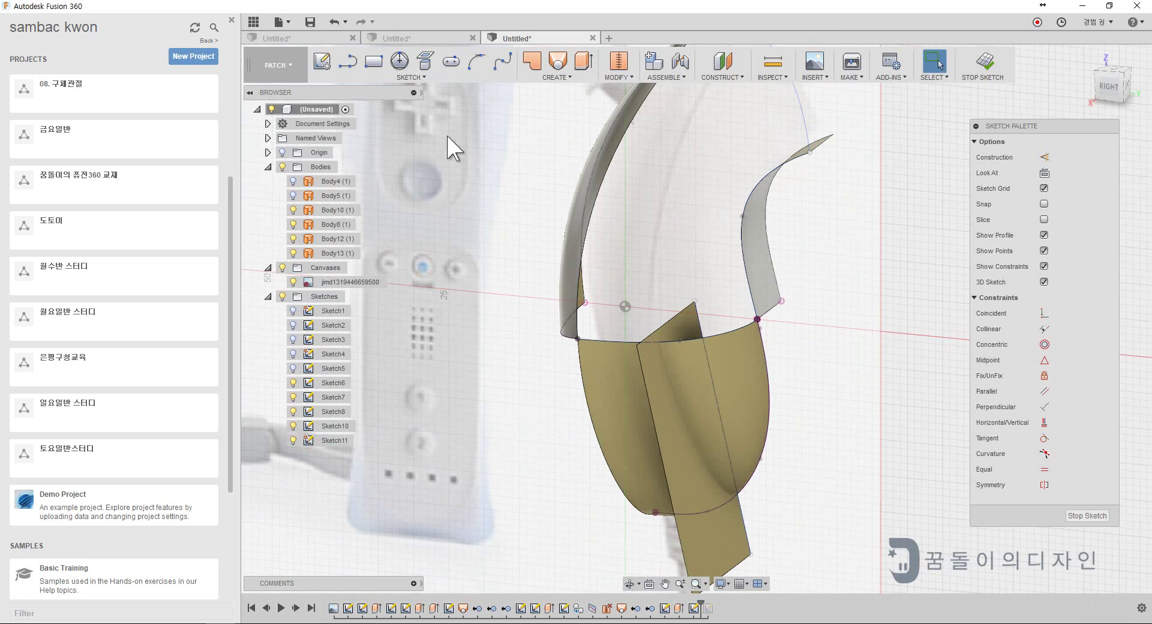
{"action": "left_click", "coordinate": [410, 77]}
{"action": "left_click", "coordinate": [586, 458]}
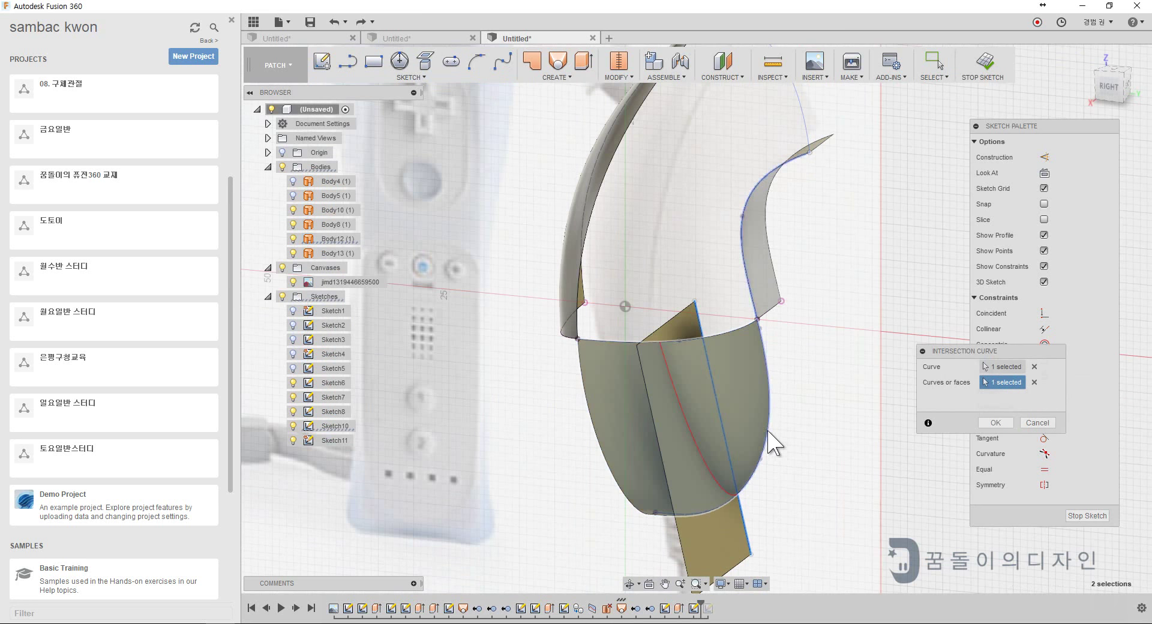
{"action": "left_click", "coordinate": [993, 424]}
{"action": "key", "text": "Escape"}
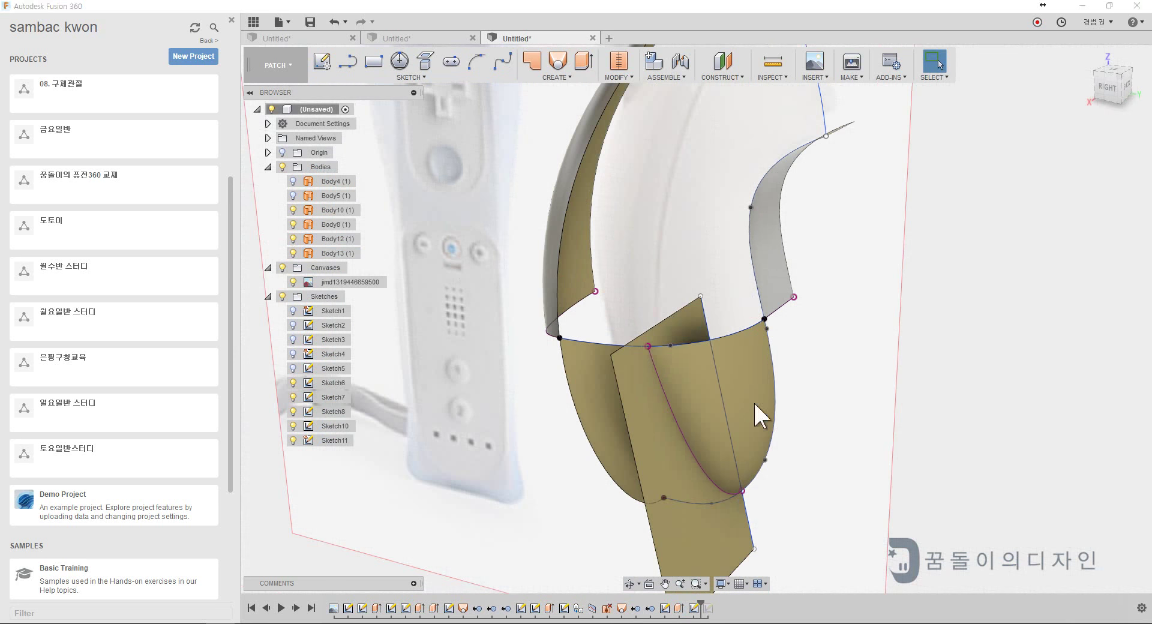
- Delete the temporary sheet and reopen Sketch9 for editing
{"action": "key", "text": "Delete"}
{"action": "left_click", "coordinate": [744, 526]}
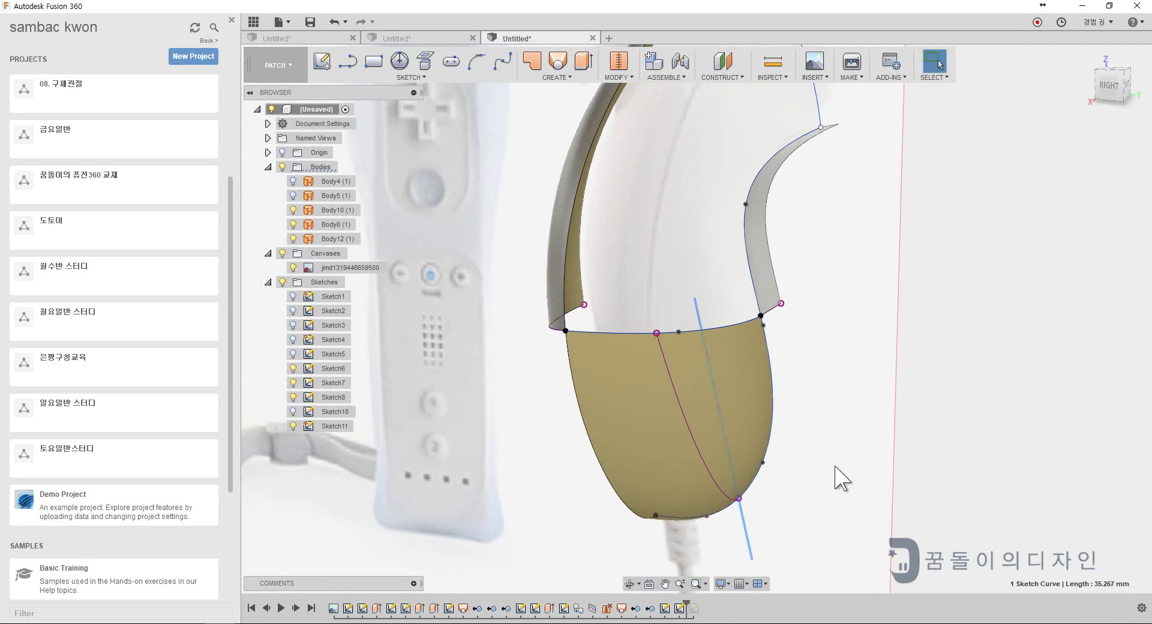
{"action": "double_click", "coordinate": [773, 420]}
- Move the spline point about 1.2 mm to refine the connecting curve
{"action": "scroll", "coordinate": [742, 267], "scroll_direction": "up", "scroll_amount": 3}
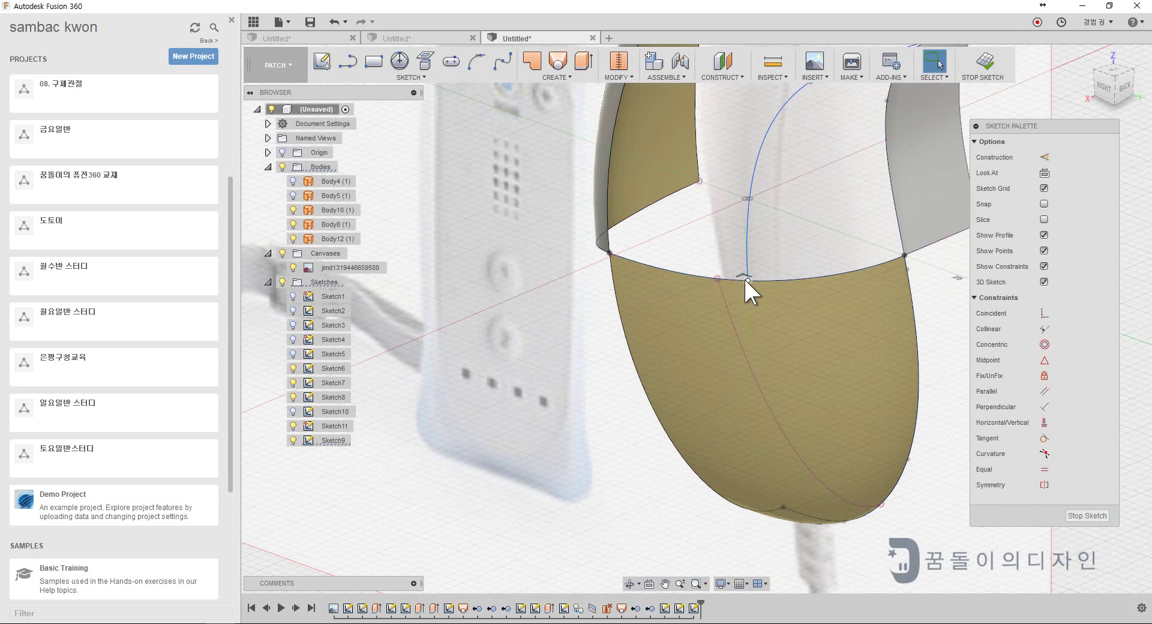
{"action": "mouse_move", "coordinate": [732, 193]}
{"action": "middle_mouse_down", "text": "shift"}
{"action": "mouse_move", "coordinate": [743, 462]}
{"action": "mouse_move", "coordinate": [678, 308]}
{"action": "middle_mouse_up", "text": "shift"}
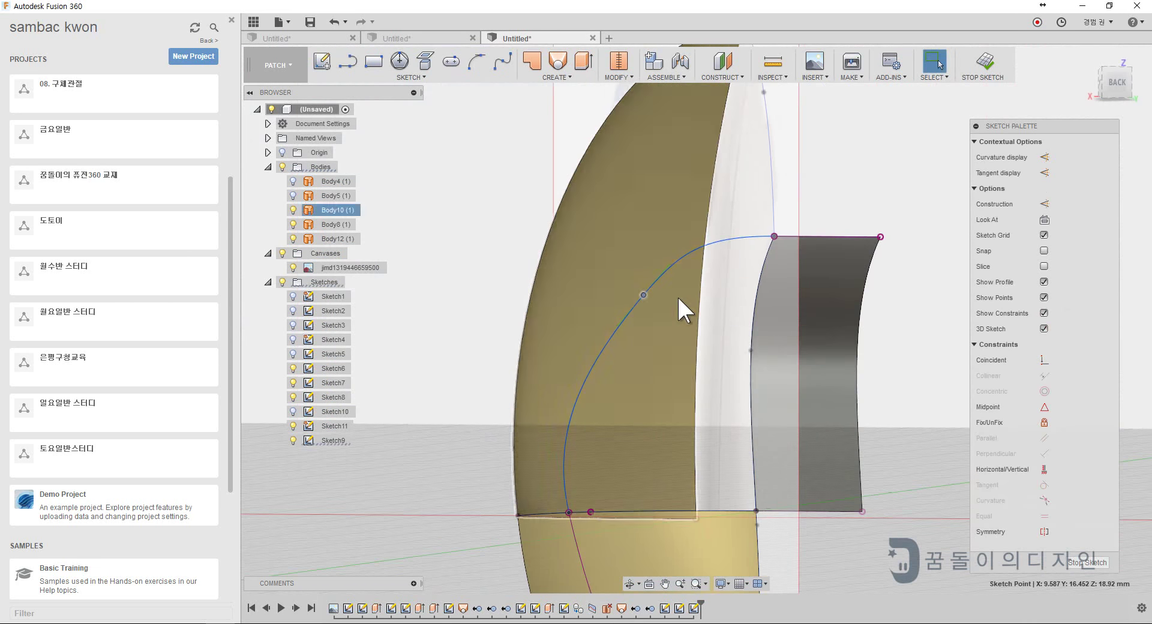
{"action": "right_click", "coordinate": [642, 294]}
{"action": "left_click", "coordinate": [618, 308]}
{"action": "middle_click_drag", "start_coordinate": [581, 268], "coordinate": [592, 463], "text": "shift"}
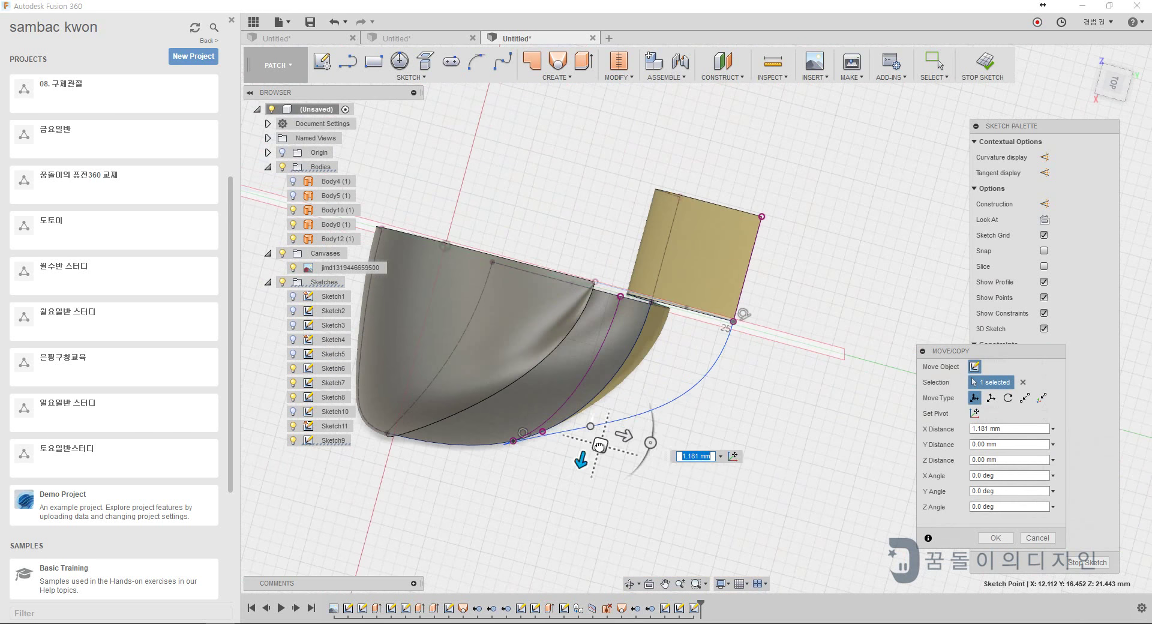
{"action": "key", "text": "Return"}
{"action": "middle_click_drag", "start_coordinate": [664, 417], "coordinate": [632, 314], "text": "shift"}
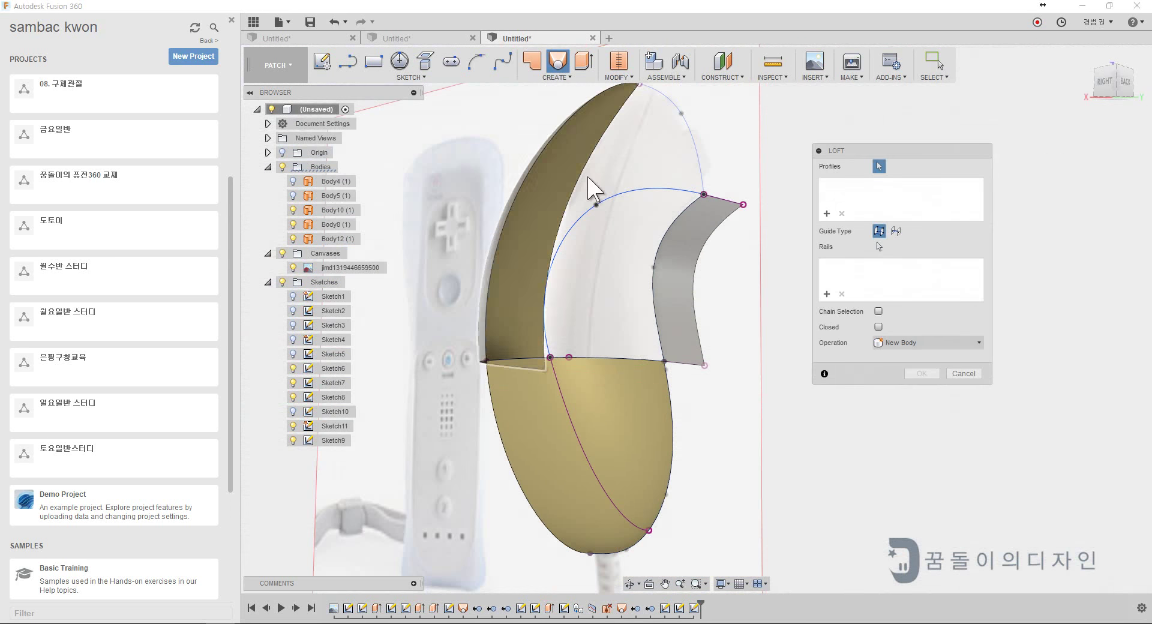
- Loft Body14 between the two edge profiles along the rail, then confirm a second surface, Body15
{"action": "left_click", "coordinate": [631, 194]}
{"action": "mouse_move", "coordinate": [636, 240]}
{"action": "middle_mouse_down", "text": "shift"}
{"action": "mouse_move", "coordinate": [653, 420]}
{"action": "mouse_move", "coordinate": [678, 426]}
{"action": "middle_mouse_up", "text": "shift"}
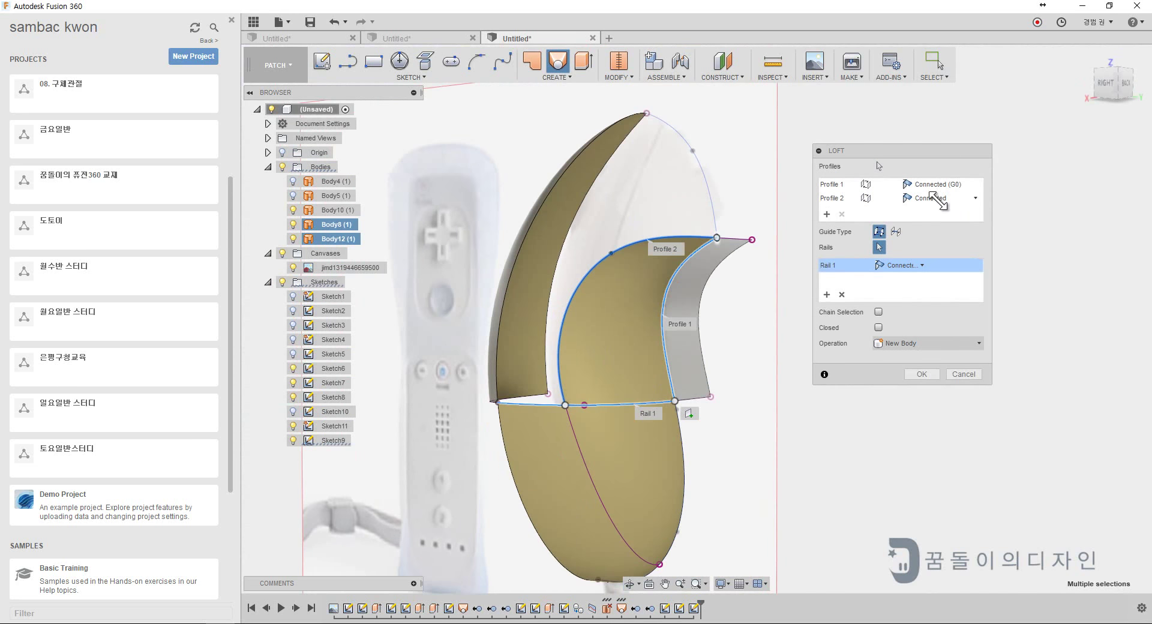
{"action": "left_click", "coordinate": [922, 374]}
{"action": "middle_click_drag", "start_coordinate": [780, 360], "coordinate": [347, 225], "text": "shift"}
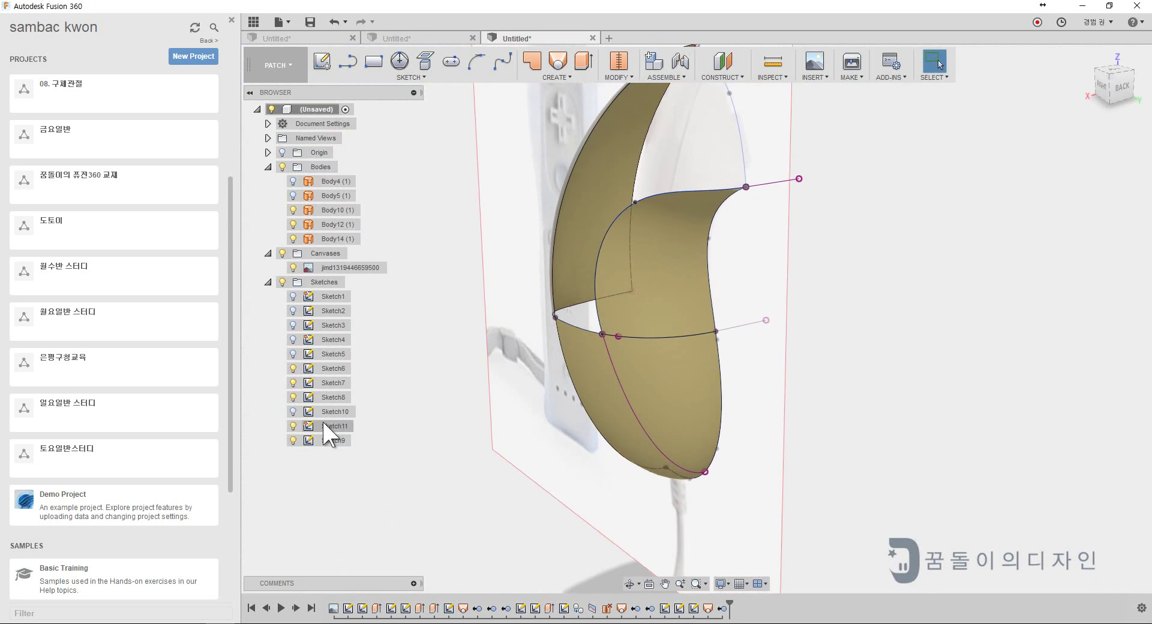
{"action": "middle_click_drag", "start_coordinate": [294, 384], "coordinate": [272, 479], "text": "shift"}
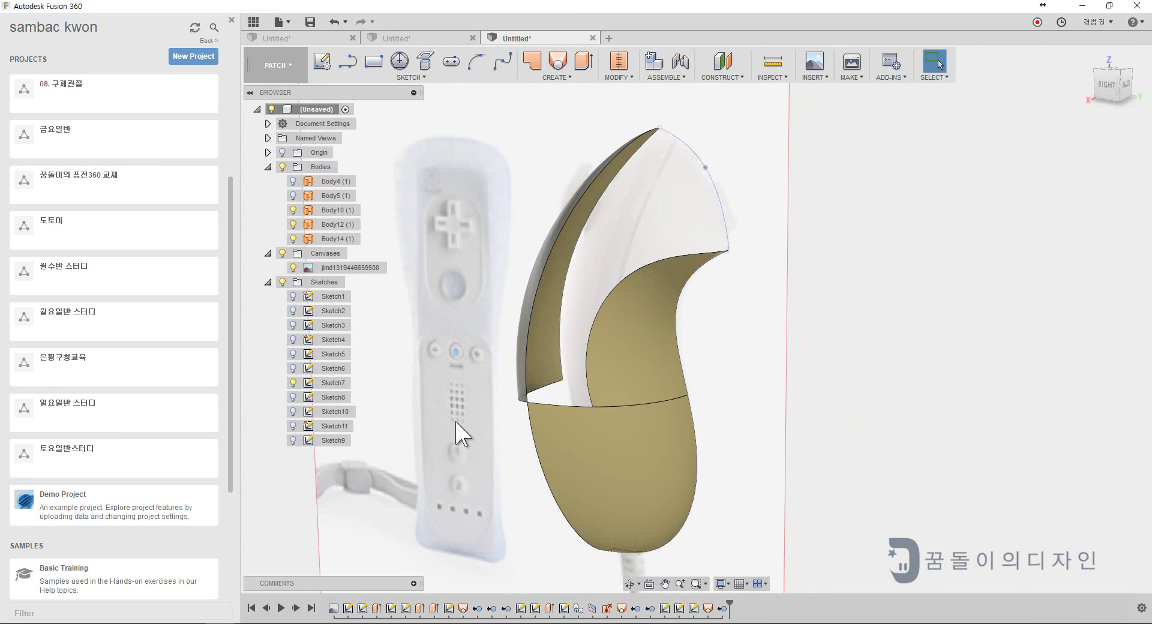
{"action": "left_click", "coordinate": [714, 147]}
{"action": "key", "text": "Return"}
- Set up a loft across the upper front gap with Rail 1 set to Tangent
{"action": "middle_click_drag", "start_coordinate": [427, 329], "coordinate": [824, 388], "text": "shift"}
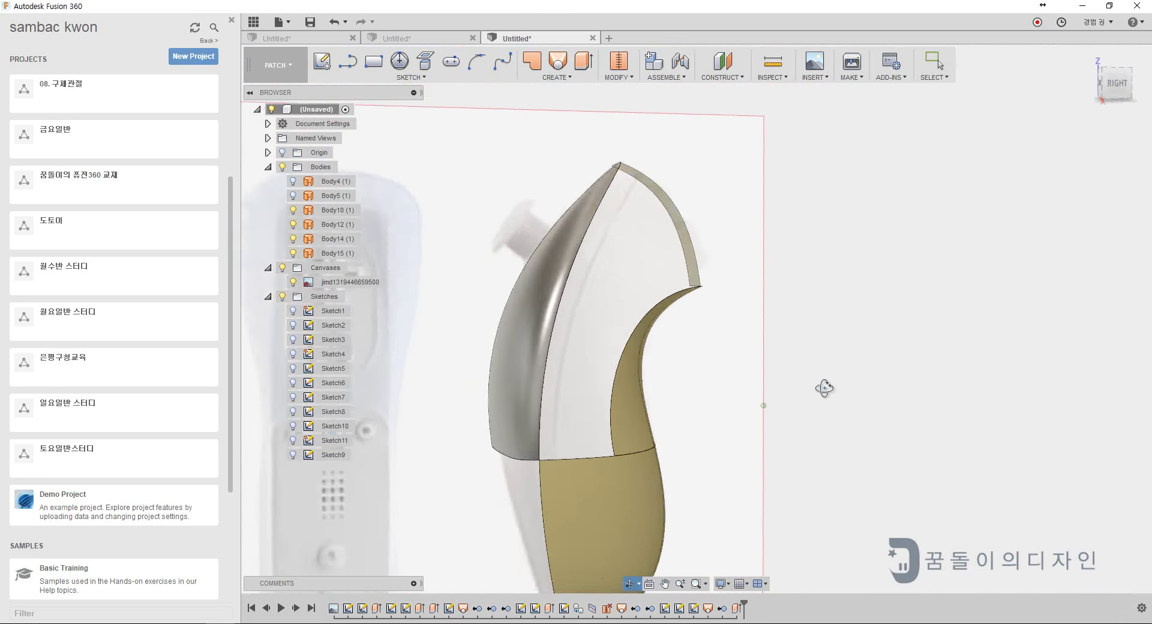
{"action": "left_click", "coordinate": [583, 60]}
{"action": "middle_click_drag", "start_coordinate": [660, 360], "coordinate": [718, 387], "text": "shift"}
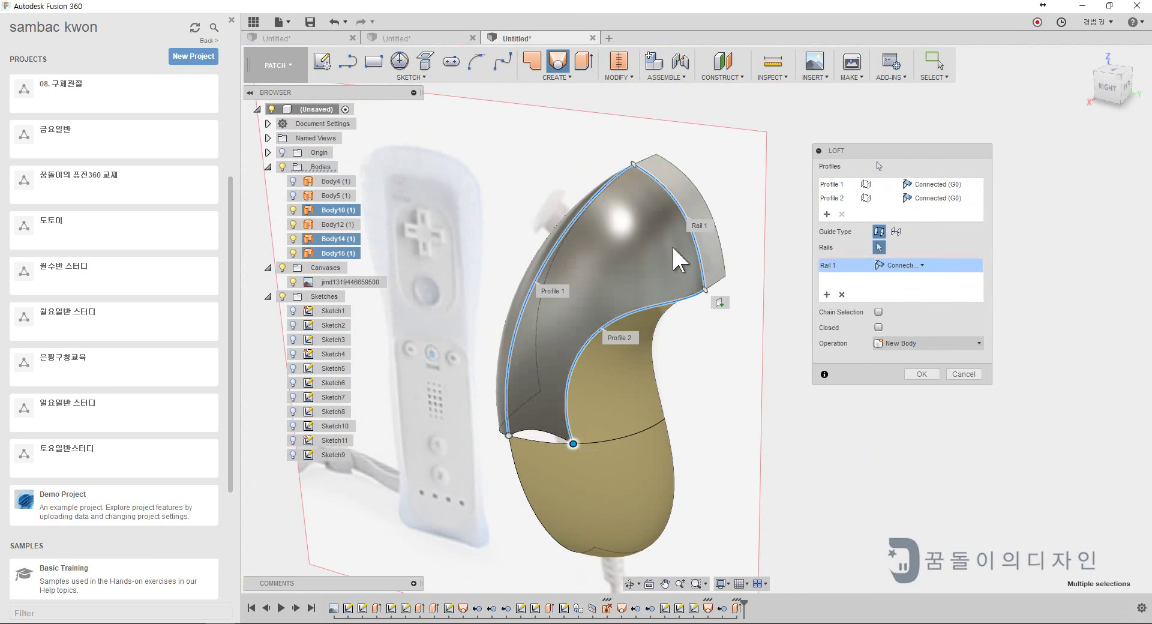
{"action": "left_click", "coordinate": [900, 278]}
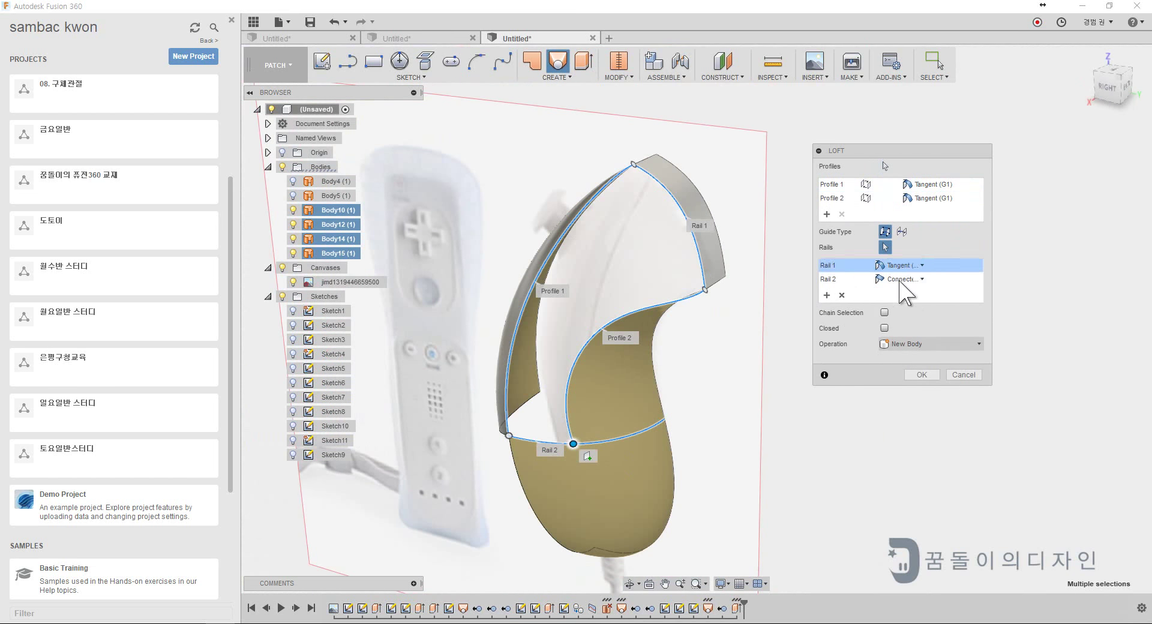
{"action": "left_click", "coordinate": [975, 198]}
{"action": "left_click", "coordinate": [936, 207]}
{"action": "middle_click_drag", "start_coordinate": [720, 384], "coordinate": [780, 360], "text": "shift"}
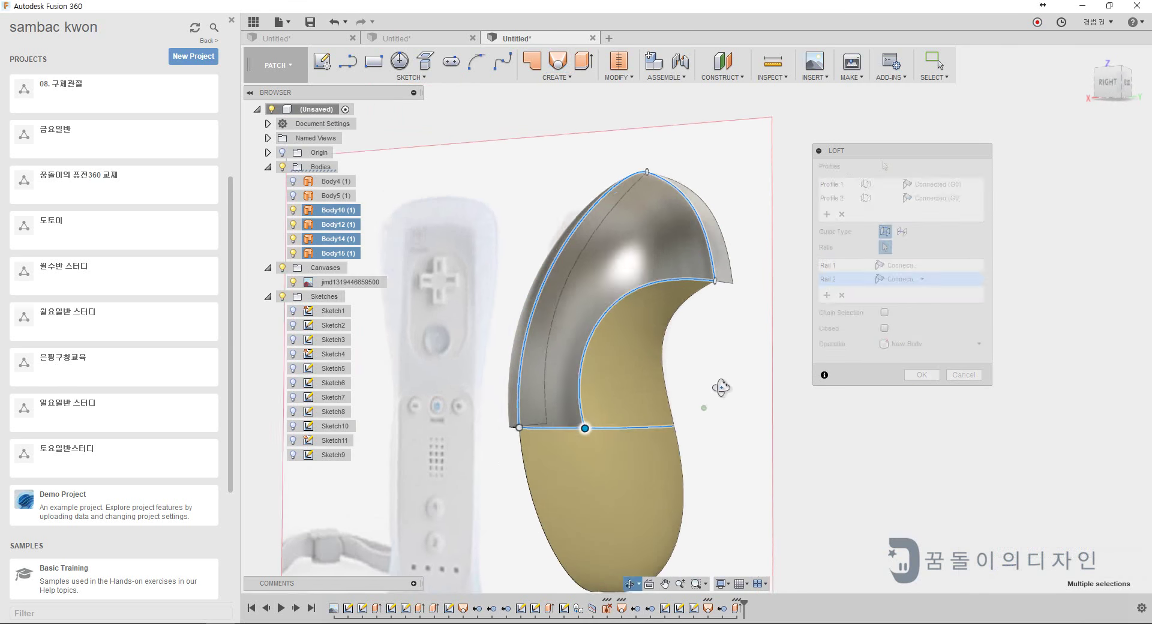
{"action": "middle_click_drag", "start_coordinate": [780, 300], "coordinate": [729, 316], "text": "shift"}
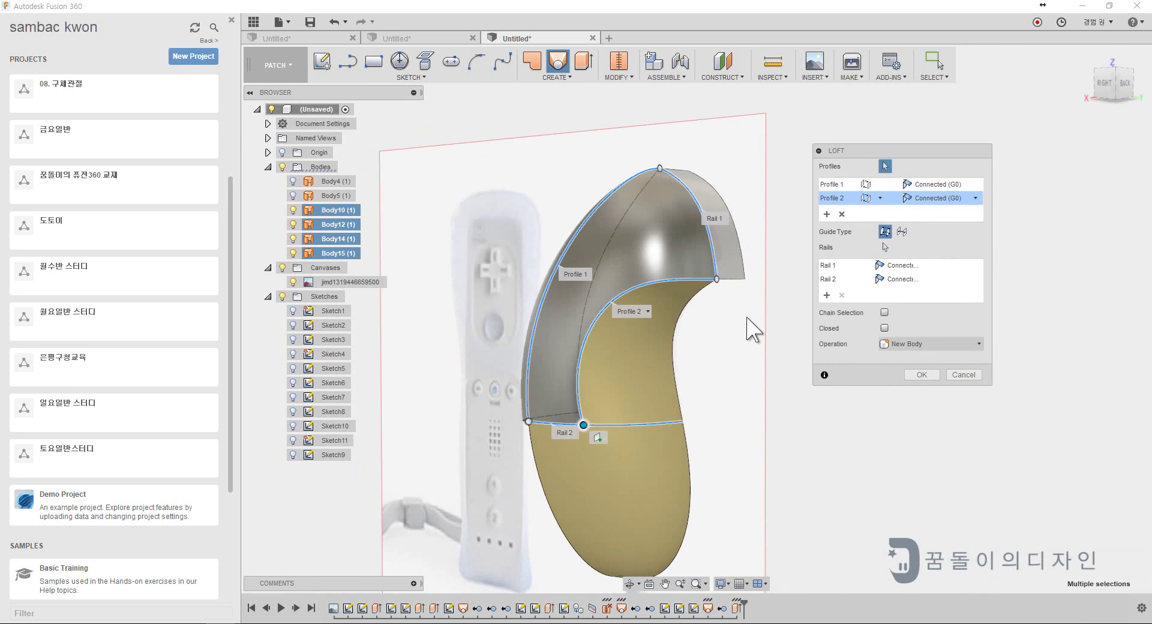
{"action": "middle_click_drag", "start_coordinate": [902, 291], "coordinate": [800, 315], "text": "shift"}
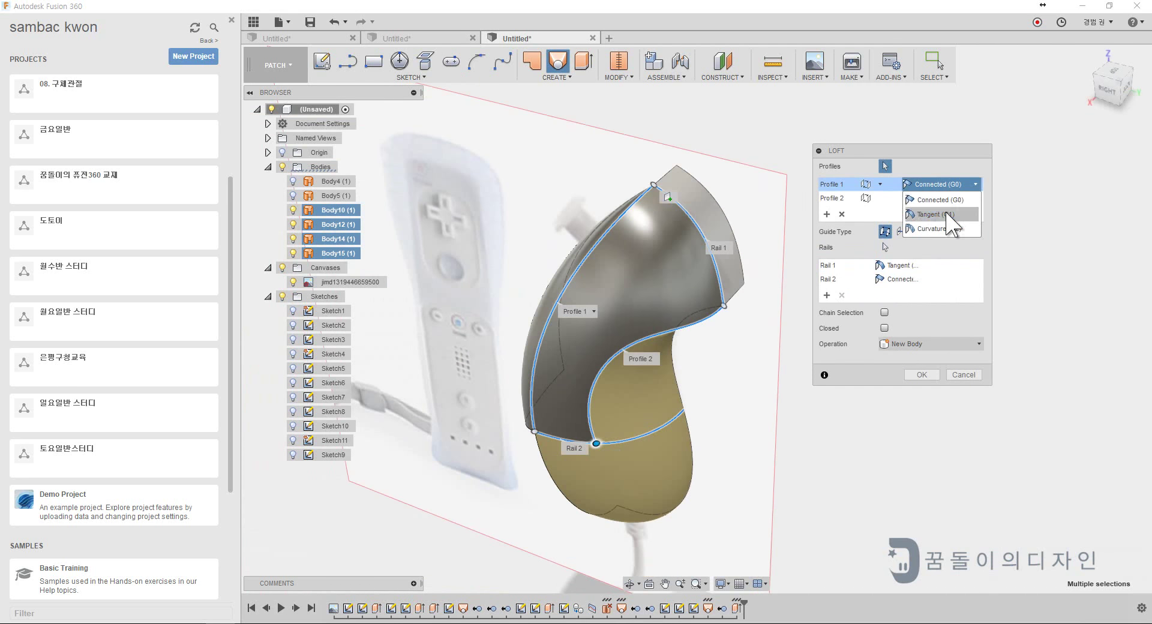
{"action": "middle_click_drag", "start_coordinate": [720, 448], "coordinate": [639, 369], "text": "shift"}
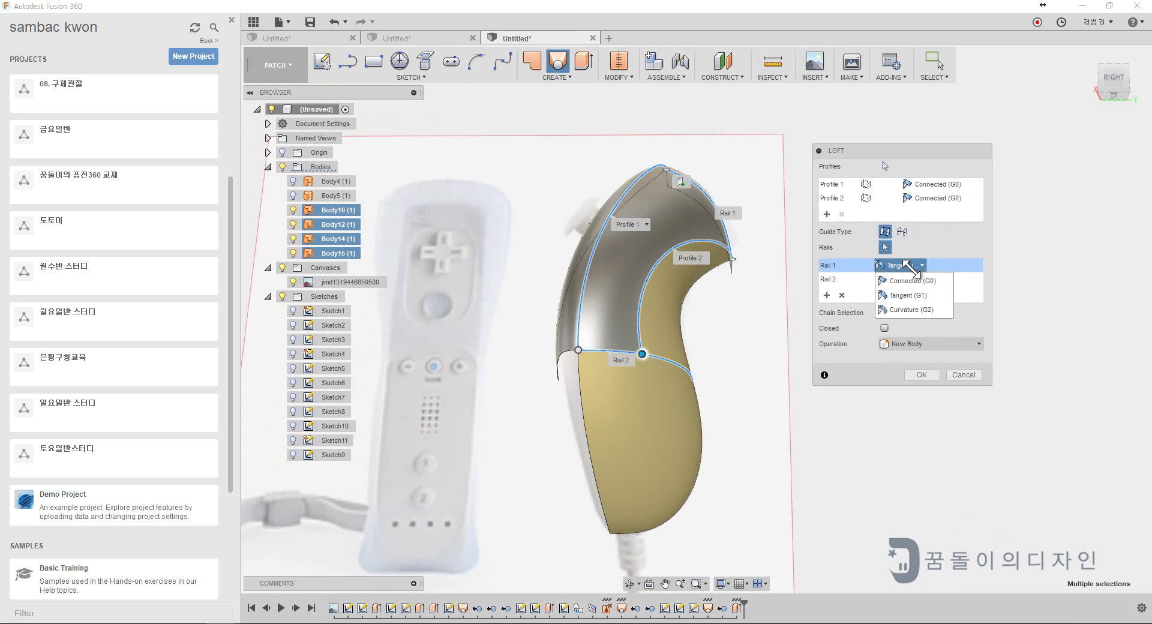
- Set Rail 2 to Tangent to create Body16, then delete the leftover surface body
{"action": "left_click", "coordinate": [904, 309]}
{"action": "middle_click_drag", "start_coordinate": [888, 324], "coordinate": [716, 358], "text": "shift"}
{"action": "key", "text": "Return"}
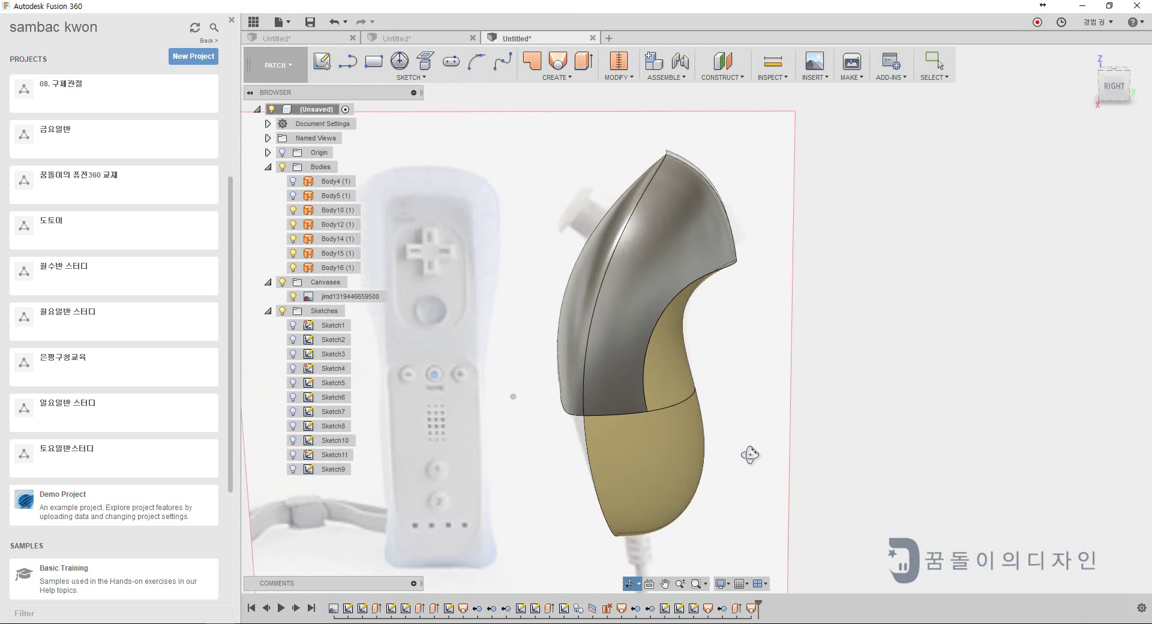
{"action": "right_click", "coordinate": [339, 210]}
{"action": "left_click", "coordinate": [384, 303]}
{"action": "middle_click_drag", "start_coordinate": [576, 360], "coordinate": [528, 399], "text": "shift"}
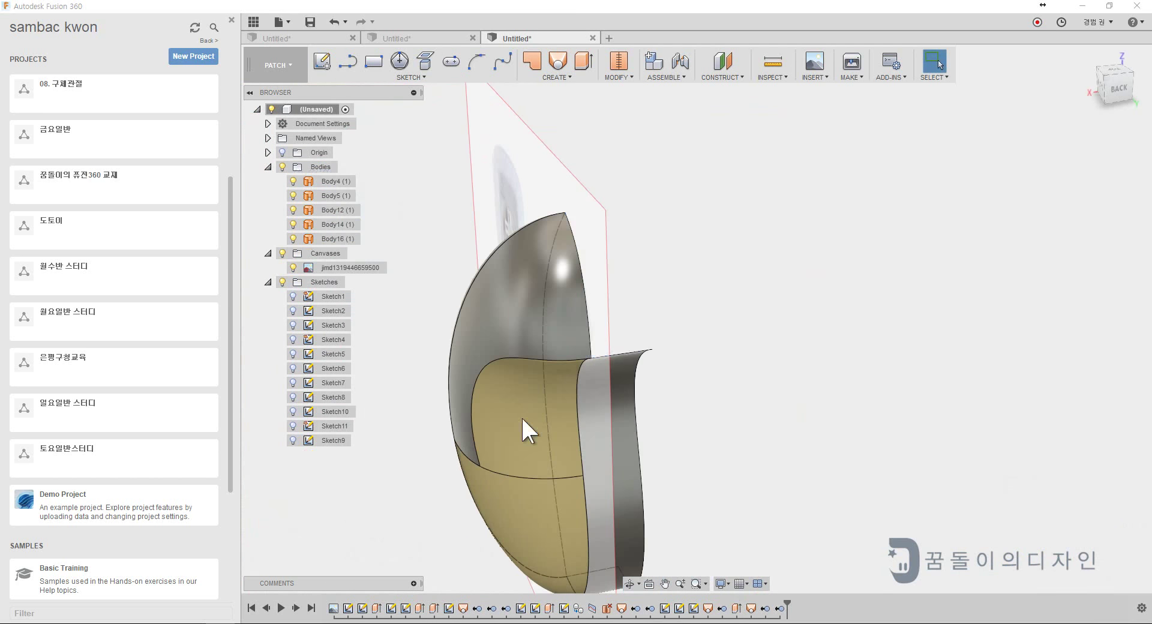
- Delete the leftover Body5 surface from the browser
{"action": "left_click", "coordinate": [336, 239]}
{"action": "left_click", "coordinate": [335, 196], "text": "ctrl"}
{"action": "right_click", "coordinate": [335, 196]}
{"action": "left_click", "coordinate": [366, 357]}
{"action": "middle_click_drag", "start_coordinate": [600, 420], "coordinate": [696, 414], "text": "shift"}
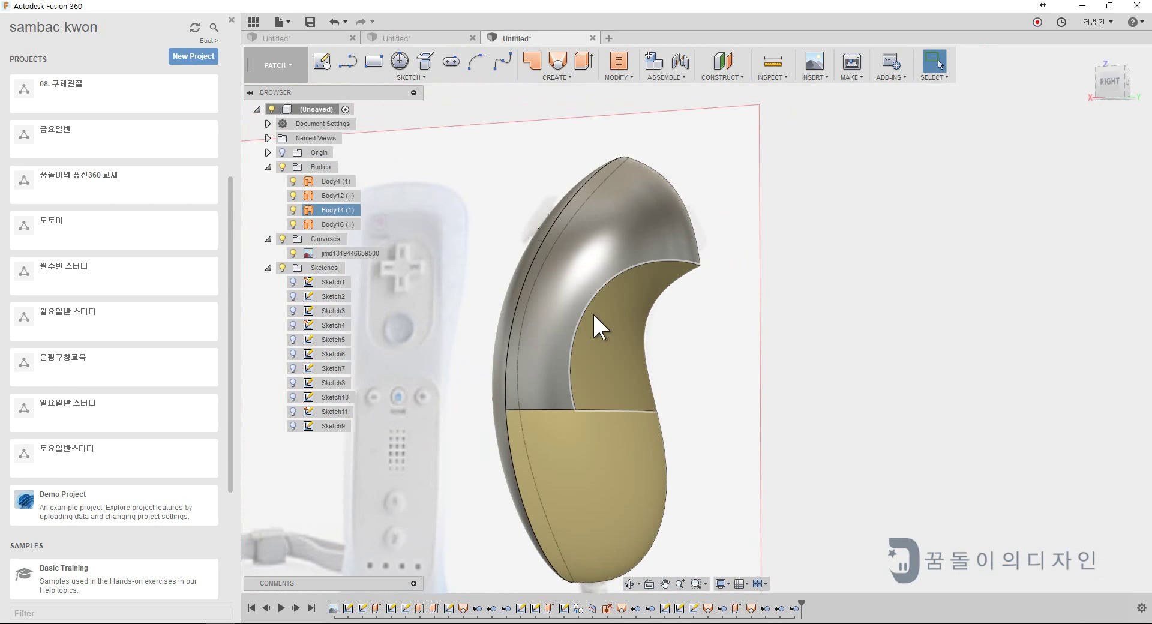
{"action": "middle_click_drag", "start_coordinate": [588, 343], "coordinate": [744, 339], "text": "shift"}
- Start Create > Pipe to switch into the Model workspace
{"action": "left_click", "coordinate": [628, 78]}
{"action": "mouse_move", "coordinate": [556, 78]}
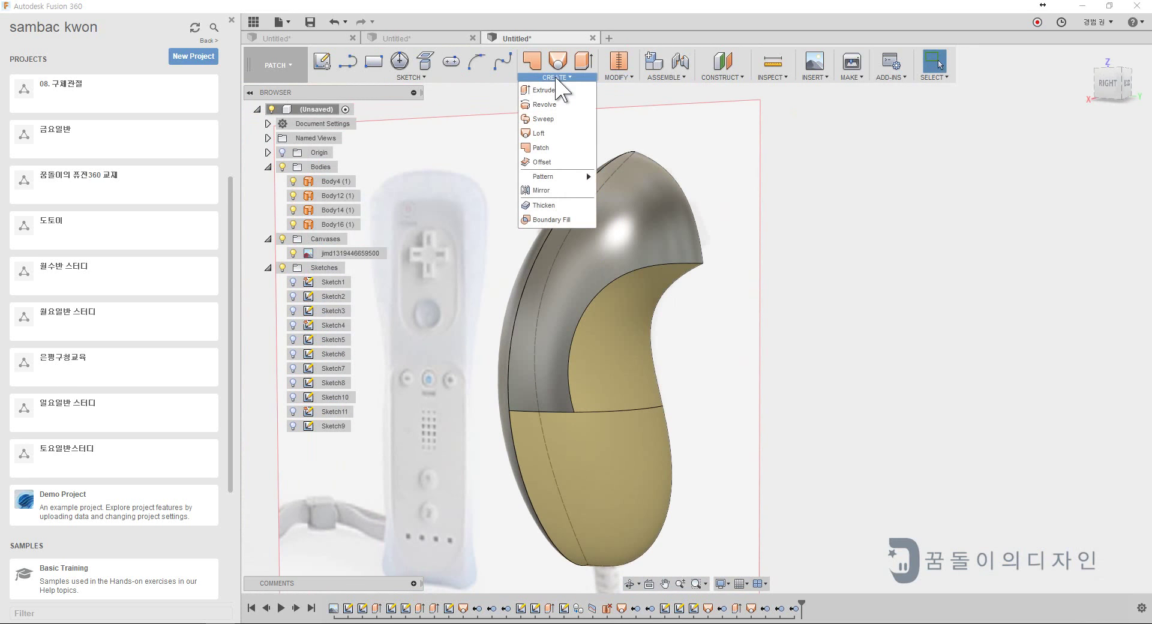
{"action": "left_click", "coordinate": [570, 301]}
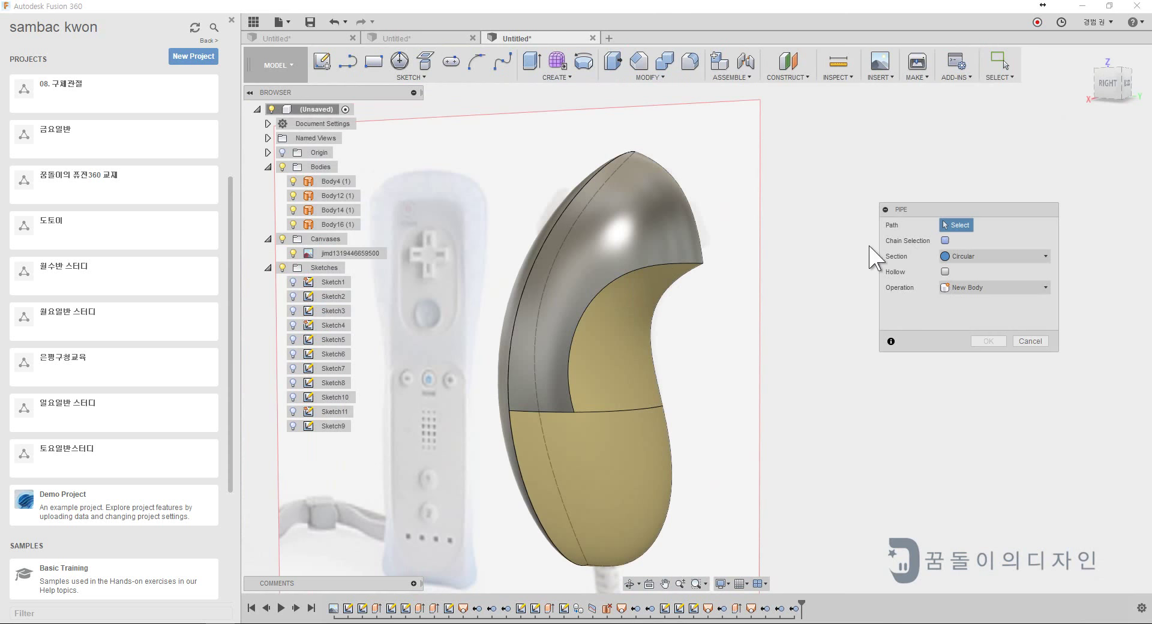
{"action": "type", "text": "5"}
{"action": "scroll", "coordinate": [599, 406], "scroll_direction": "up", "scroll_amount": 3}
- Close Pipe and sketch on the canvas plane, including the shell's horizontal seam edge as 3D geometry
{"action": "left_click", "coordinate": [988, 349]}
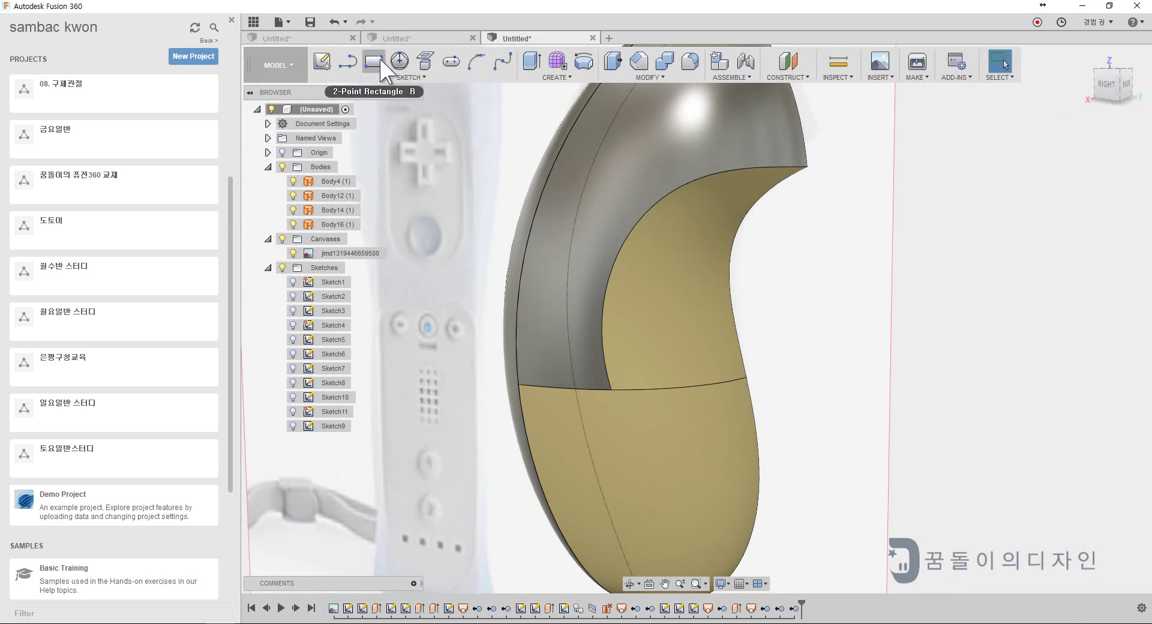
{"action": "left_click", "coordinate": [593, 270]}
{"action": "left_click", "coordinate": [411, 78]}
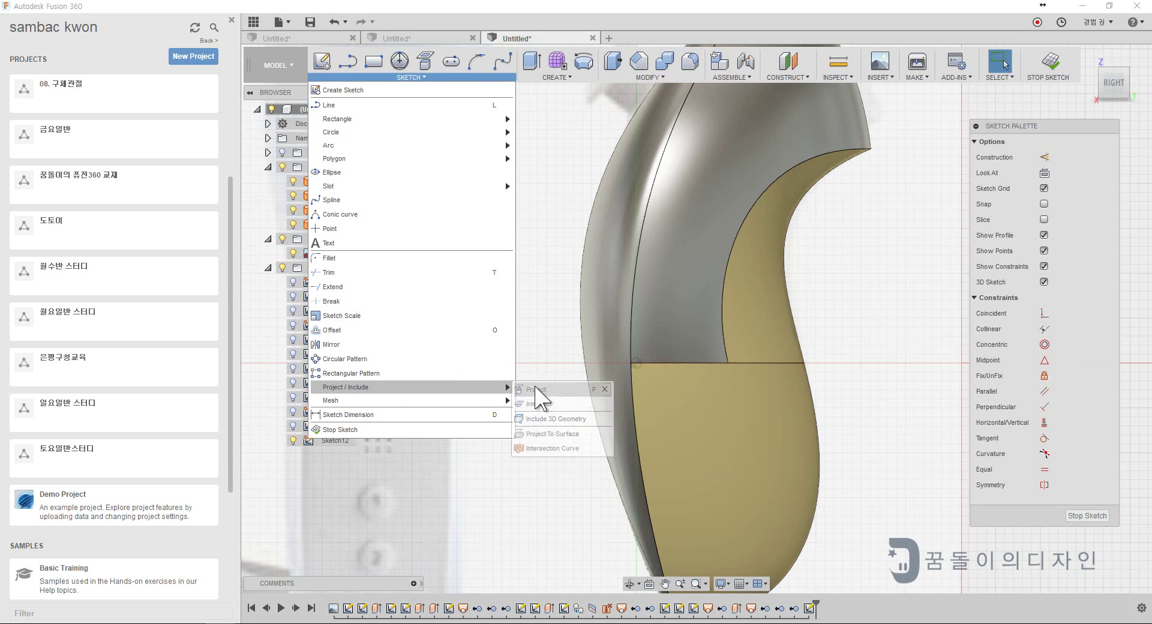
{"action": "left_click", "coordinate": [567, 420]}
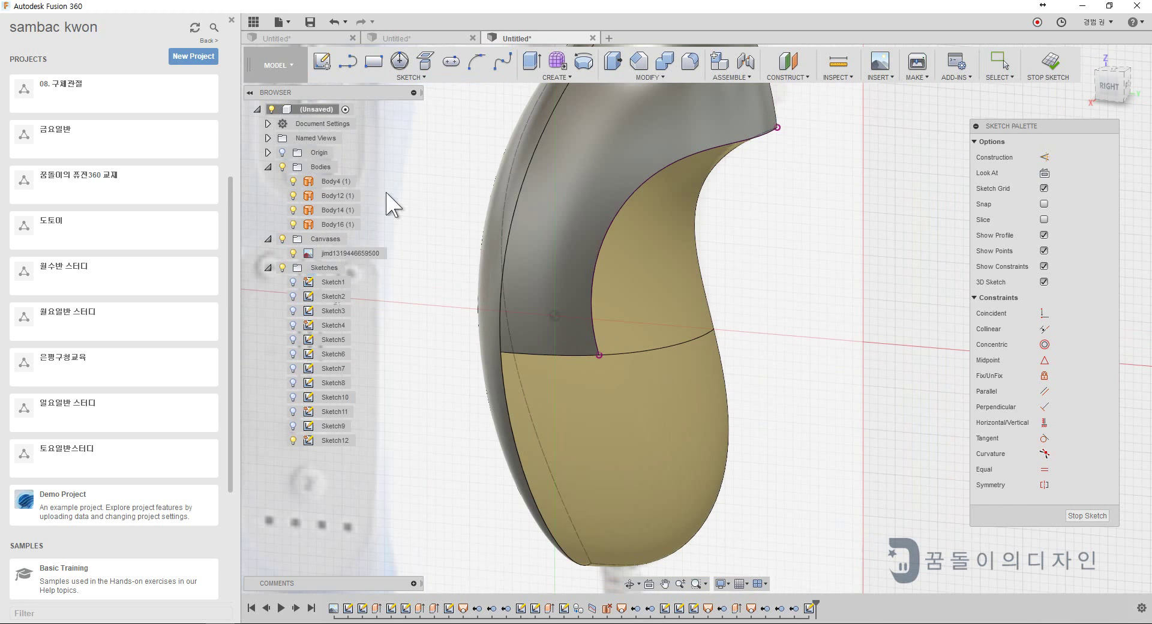
{"action": "left_click", "coordinate": [624, 351]}
{"action": "mouse_move", "coordinate": [646, 397]}
{"action": "middle_mouse_down", "text": "shift"}
{"action": "mouse_move", "coordinate": [749, 425]}
{"action": "mouse_move", "coordinate": [652, 467]}
{"action": "middle_mouse_up", "text": "shift"}
{"action": "scroll", "coordinate": [652, 467], "scroll_direction": "up", "scroll_amount": 5}
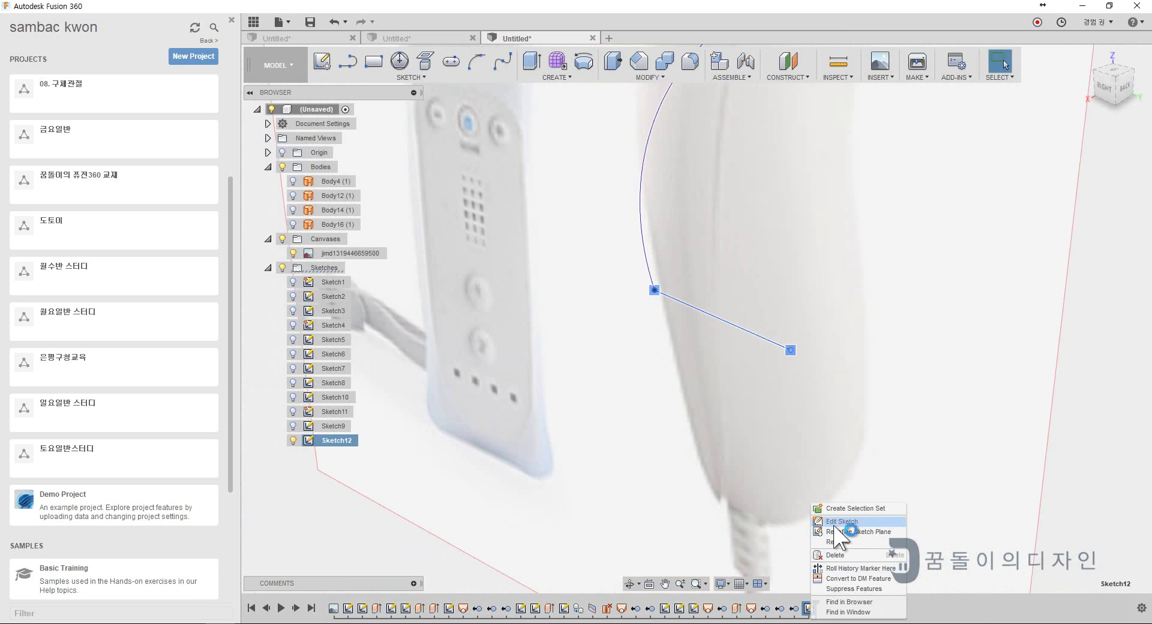
- Resume Sketch12 and move the curve's end point to refine the seam curve
{"action": "left_click", "coordinate": [836, 522]}
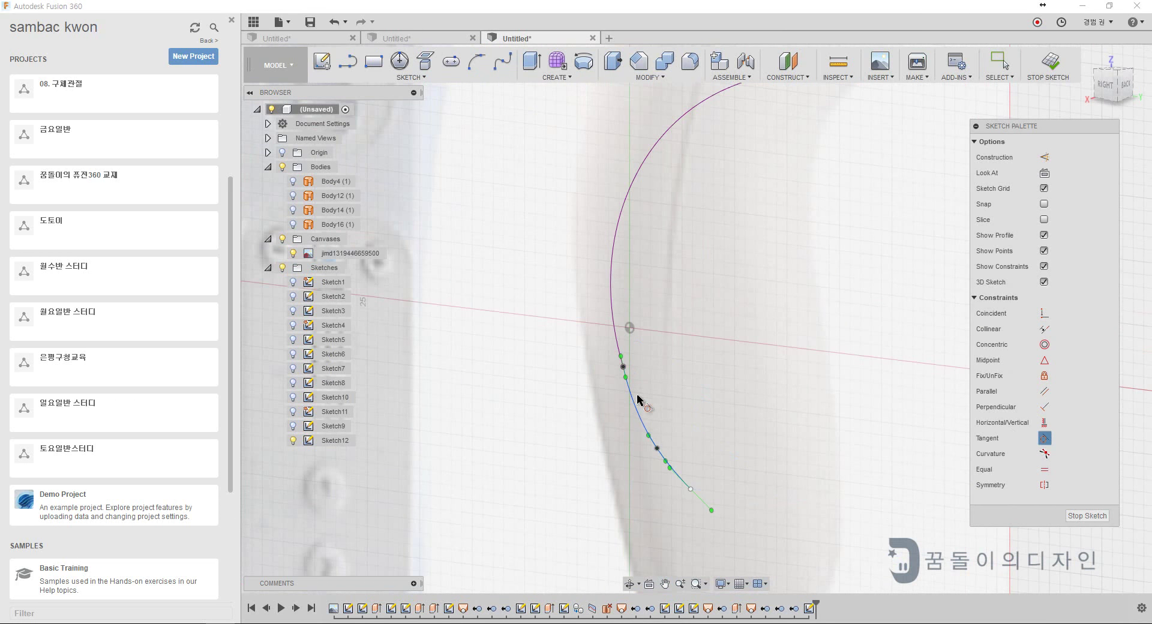
{"action": "mouse_move", "coordinate": [638, 399]}
{"action": "middle_mouse_down", "text": "shift"}
{"action": "mouse_move", "coordinate": [681, 487]}
{"action": "mouse_move", "coordinate": [668, 433]}
{"action": "middle_mouse_up", "text": "shift"}
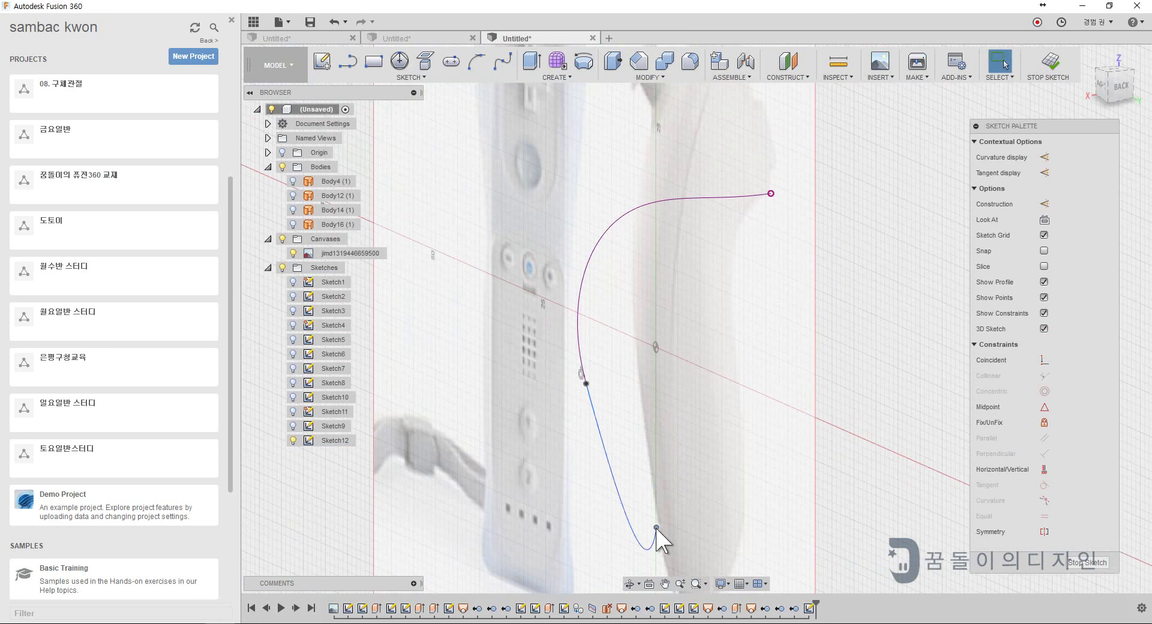
{"action": "right_click", "coordinate": [741, 442]}
{"action": "left_click", "coordinate": [690, 416]}
{"action": "scroll", "coordinate": [792, 406], "scroll_direction": "up", "scroll_amount": 5}
{"action": "scroll", "coordinate": [624, 288], "scroll_direction": "up", "scroll_amount": 5}
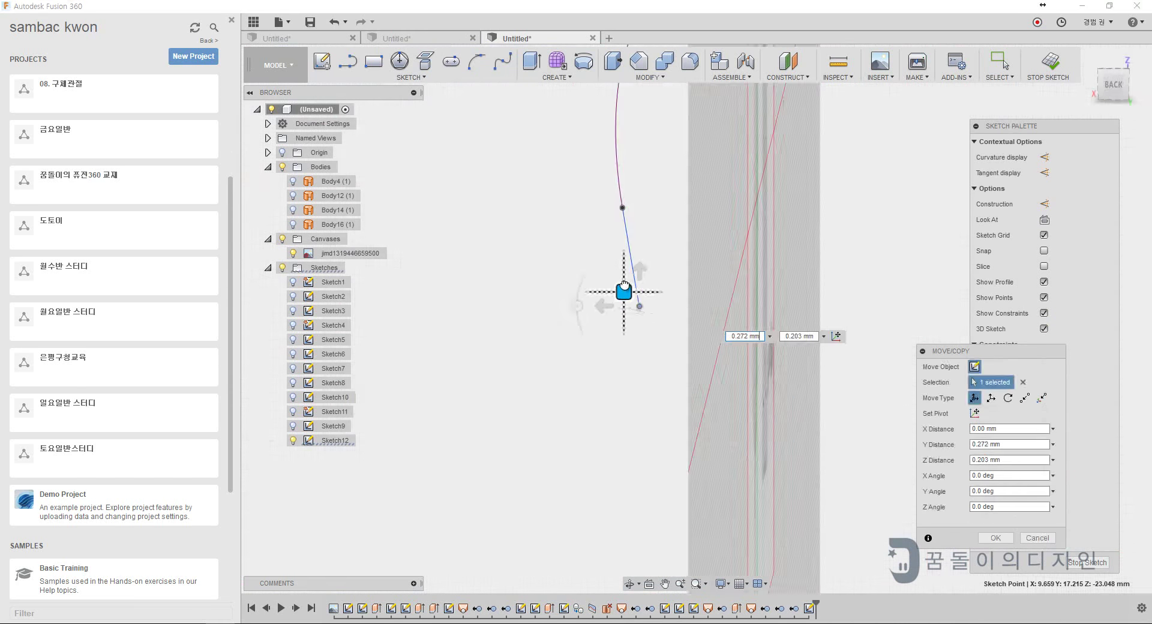
{"action": "scroll", "coordinate": [624, 288], "scroll_direction": "down", "scroll_amount": 5}
{"action": "middle_click_drag", "start_coordinate": [655, 309], "coordinate": [754, 329], "text": "shift"}
{"action": "key", "text": "Return"}
{"action": "middle_click_drag", "start_coordinate": [624, 444], "coordinate": [629, 430], "text": "shift"}
- Run a pipe along the lower curve segment, creating Body17
{"action": "left_click", "coordinate": [629, 430]}
{"action": "left_click", "coordinate": [570, 77]}
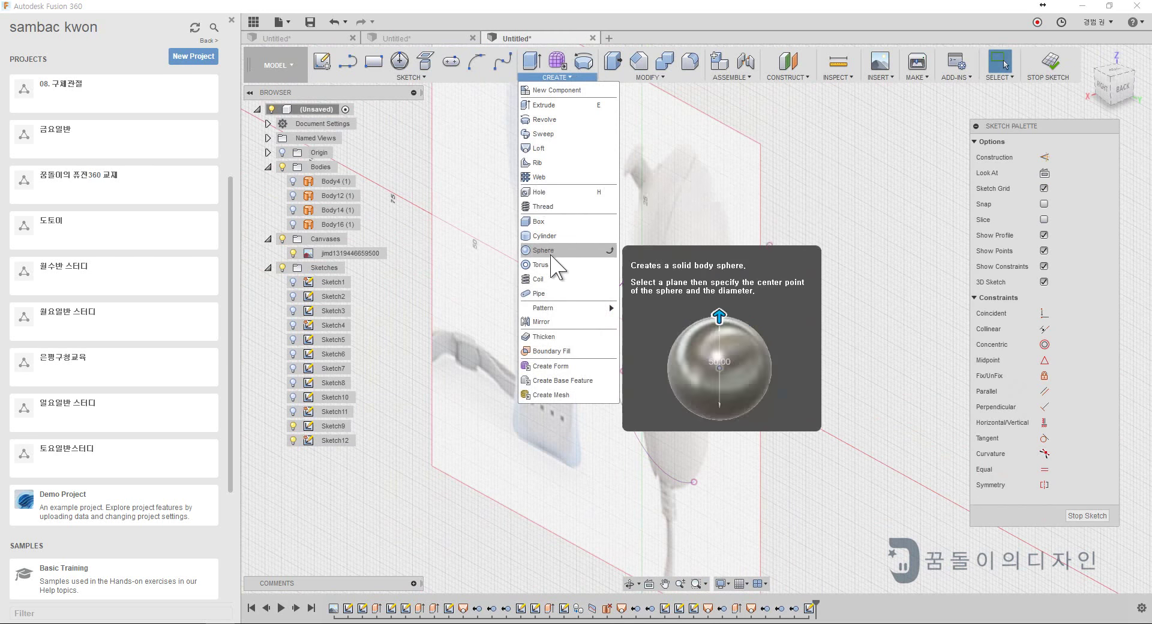
{"action": "left_click", "coordinate": [543, 285]}
{"action": "left_click", "coordinate": [988, 350]}
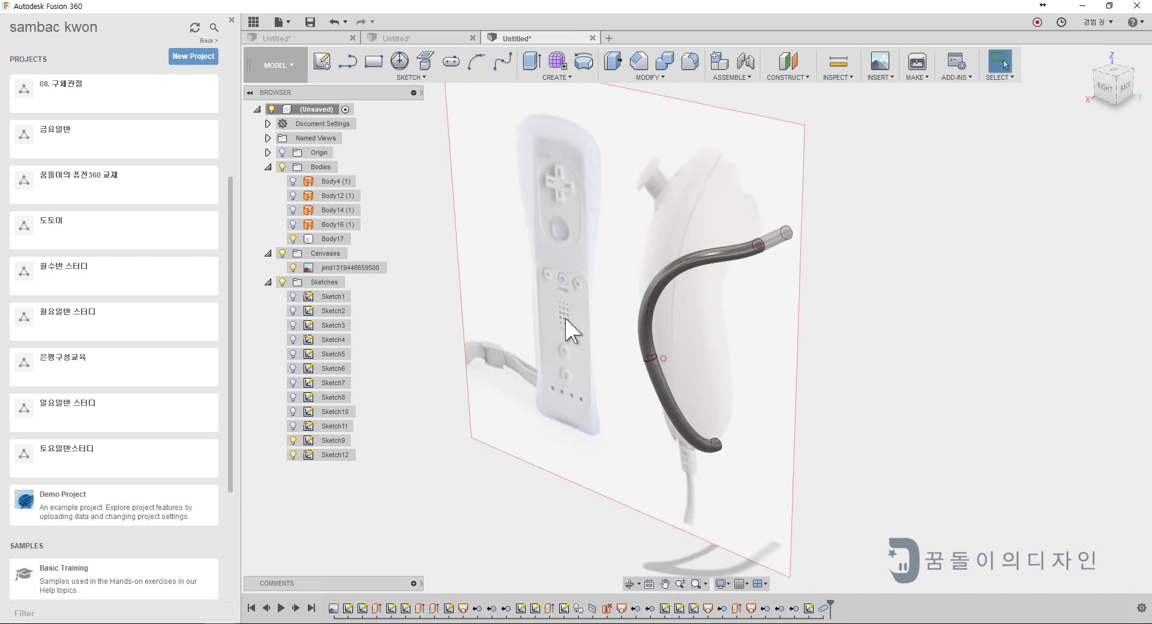
{"action": "left_click", "coordinate": [618, 77]}
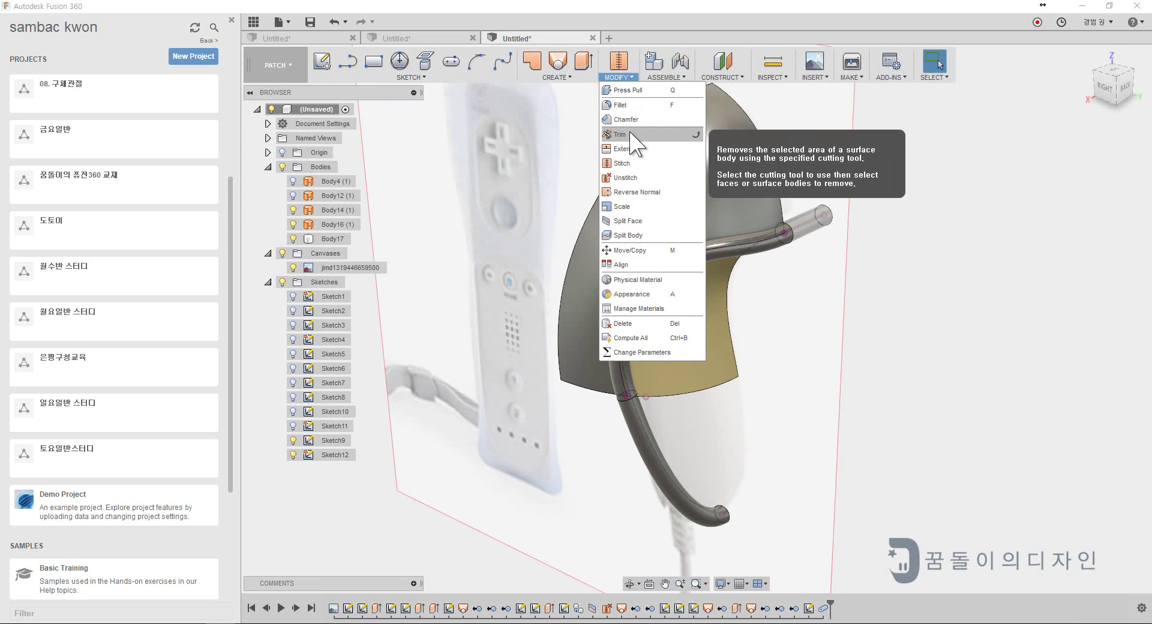
- Abandon a trim, then pick the upper shell to split and the pipe as tool
{"action": "left_click", "coordinate": [630, 140]}
{"action": "left_click", "coordinate": [689, 186]}
{"action": "left_click", "coordinate": [1044, 423]}
{"action": "left_click", "coordinate": [618, 77]}
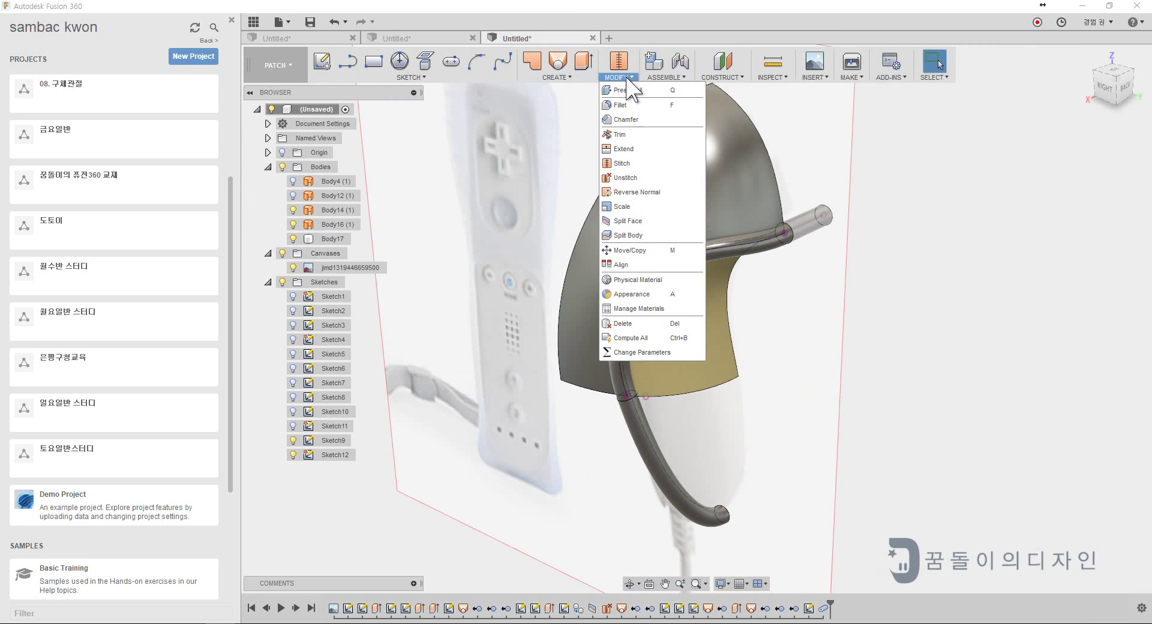
{"action": "left_click", "coordinate": [645, 228]}
{"action": "left_click", "coordinate": [682, 227]}
{"action": "left_click", "coordinate": [642, 433]}
- Add the rest of the pipe to the tool and split Body16's top surface along it
{"action": "left_click", "coordinate": [642, 433]}
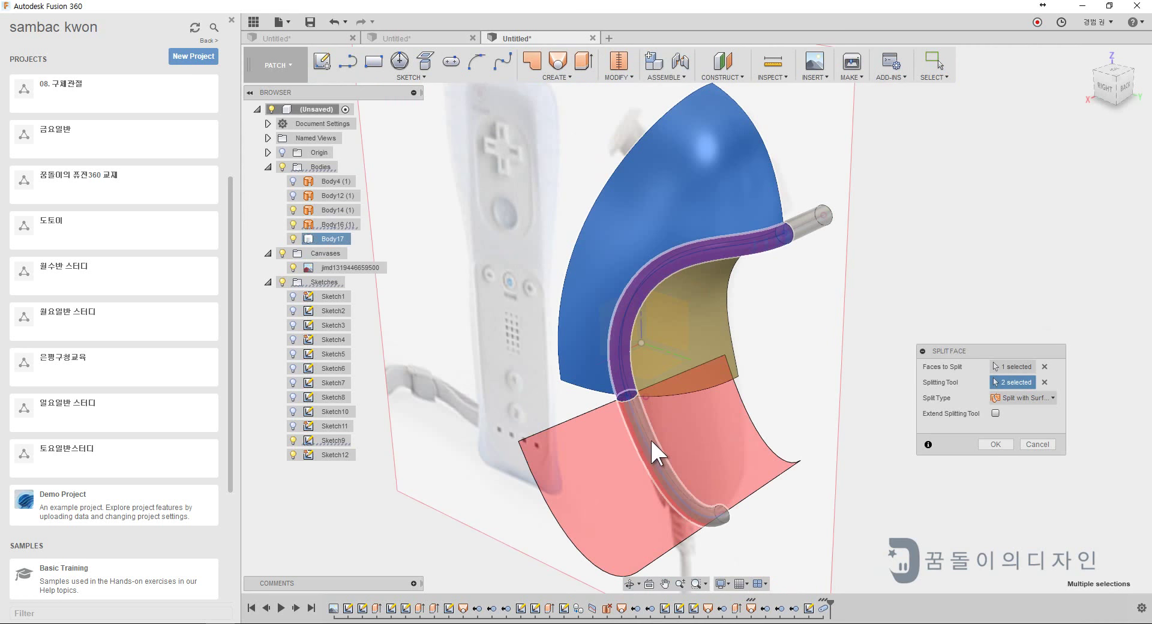
{"action": "mouse_move", "coordinate": [650, 438]}
{"action": "middle_mouse_down", "text": "shift"}
{"action": "mouse_move", "coordinate": [838, 375]}
{"action": "mouse_move", "coordinate": [982, 467]}
{"action": "middle_mouse_up", "text": "shift"}
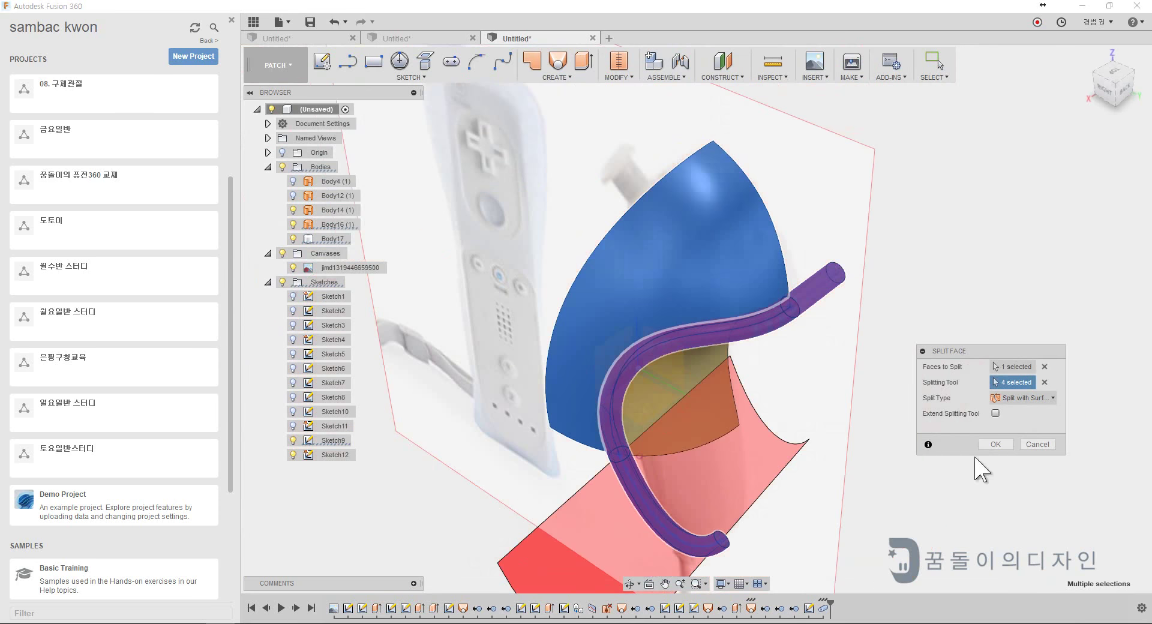
{"action": "left_click", "coordinate": [995, 444]}
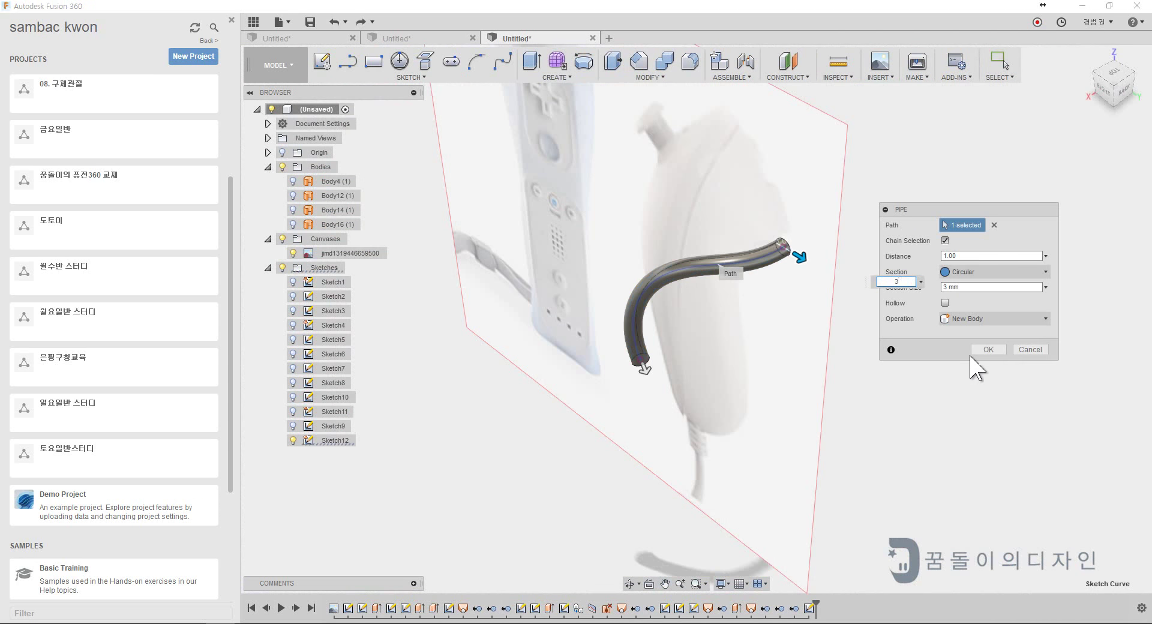
{"action": "left_click", "coordinate": [978, 351]}
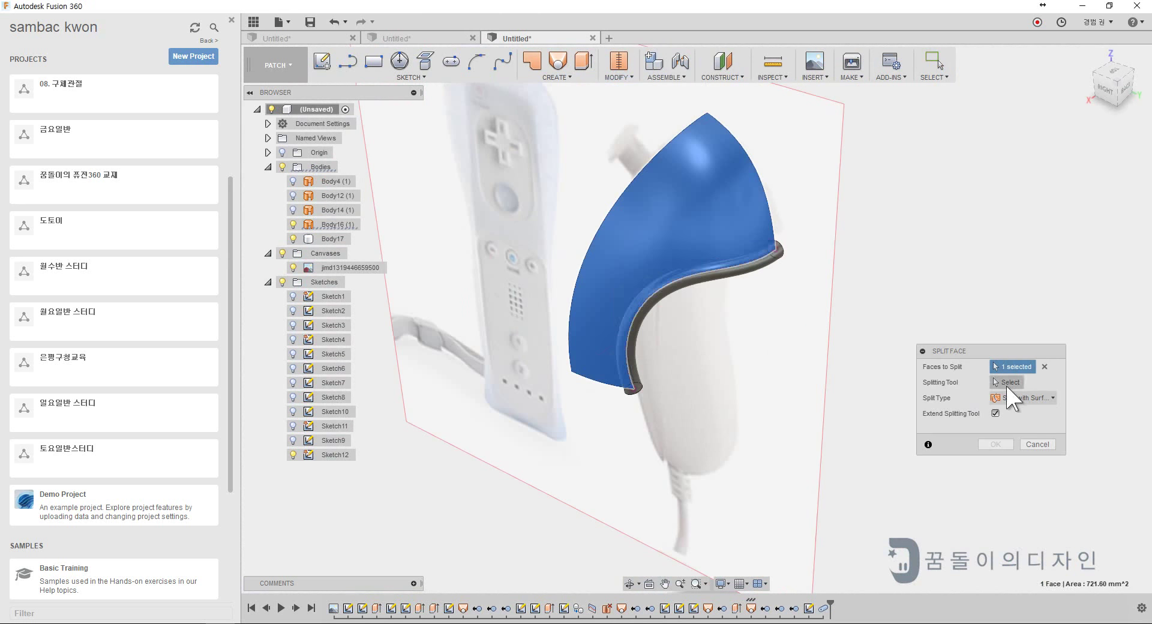
{"action": "left_click", "coordinate": [995, 444]}
{"action": "mouse_move", "coordinate": [892, 442]}
{"action": "middle_mouse_down", "text": "shift"}
{"action": "mouse_move", "coordinate": [403, 275]}
{"action": "mouse_move", "coordinate": [987, 423]}
{"action": "middle_mouse_up", "text": "shift"}
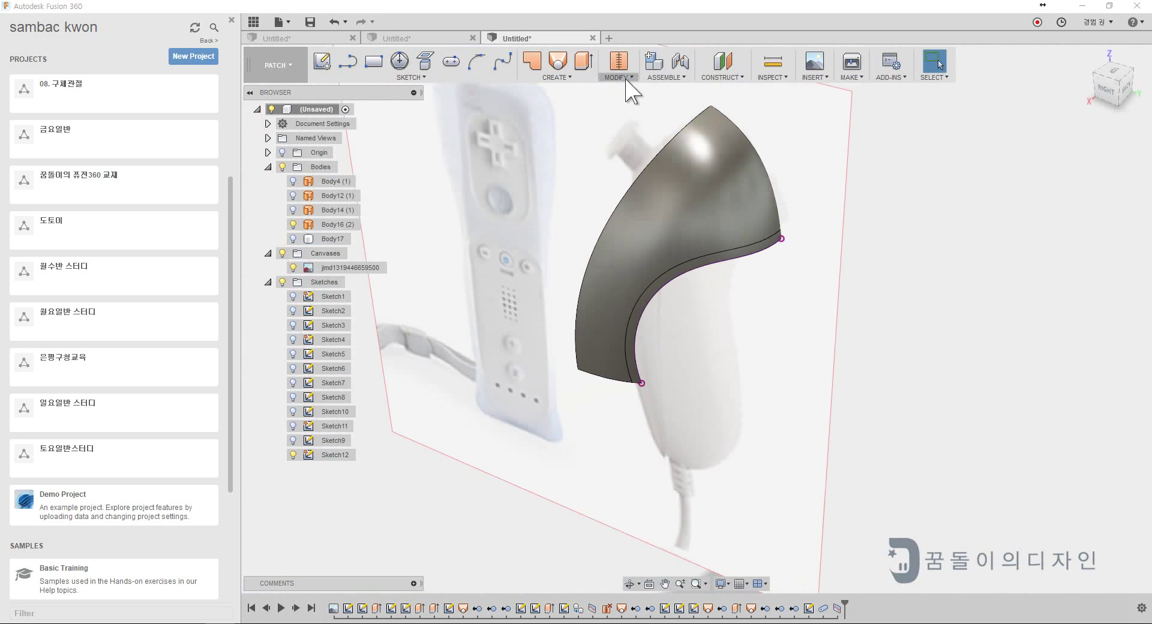
- Delete the extra split surface piece and abandon a failed Split Face attempt
{"action": "left_click", "coordinate": [360, 394]}
{"action": "middle_click_drag", "start_coordinate": [420, 360], "coordinate": [660, 297], "text": "shift"}
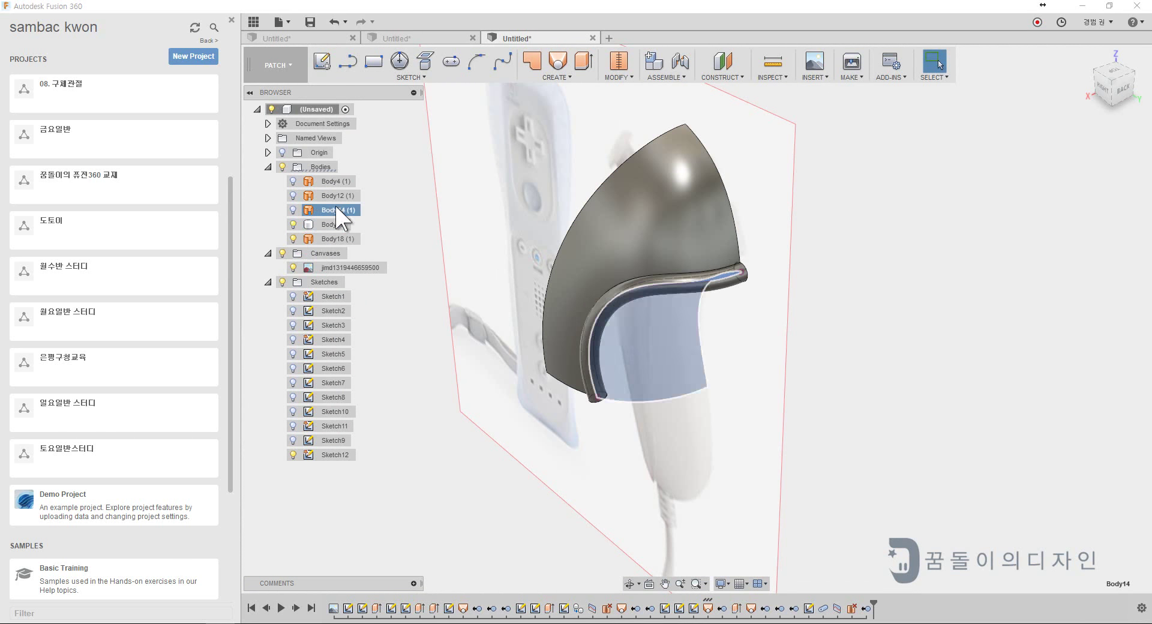
{"action": "middle_click_drag", "start_coordinate": [543, 455], "coordinate": [633, 255], "text": "shift"}
{"action": "left_click", "coordinate": [618, 77]}
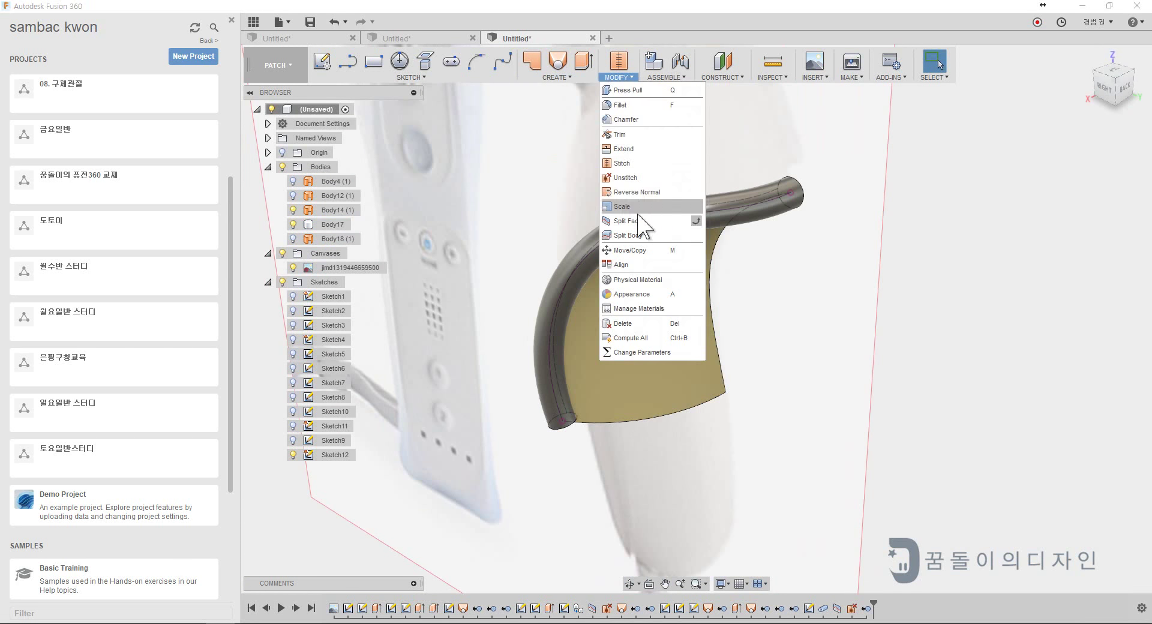
{"action": "left_click", "coordinate": [696, 201]}
{"action": "scroll", "coordinate": [532, 410], "scroll_direction": "up", "scroll_amount": 5}
{"action": "scroll", "coordinate": [699, 403], "scroll_direction": "down", "scroll_amount": 5}
{"action": "key", "text": "Return"}
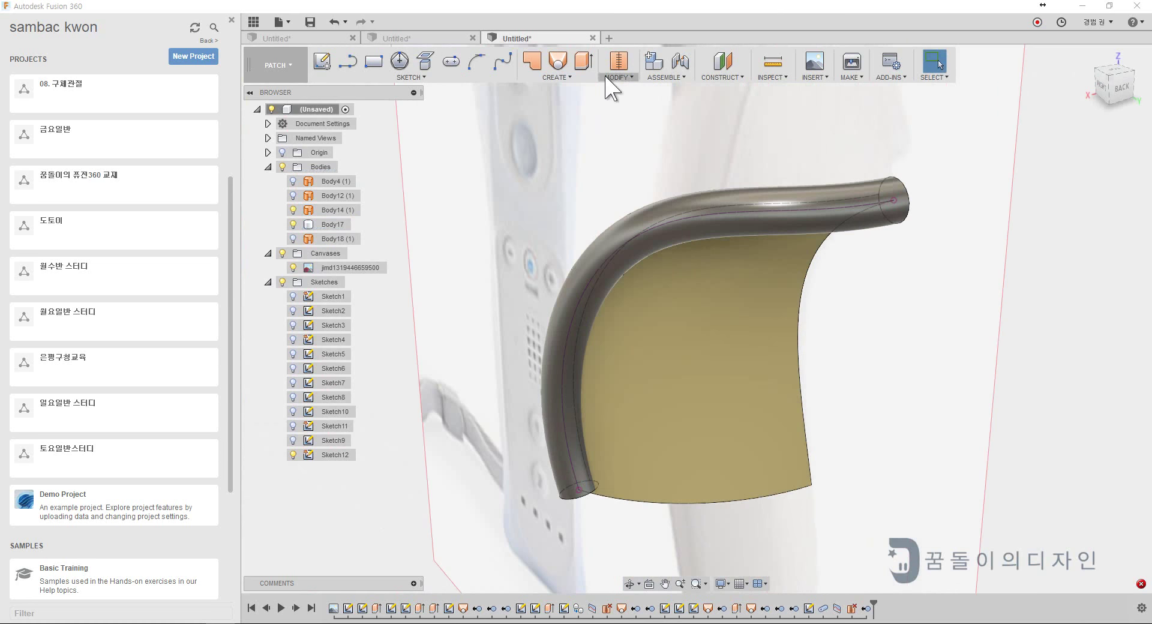
{"action": "middle_click_drag", "start_coordinate": [610, 90], "coordinate": [522, 304], "text": "shift"}
- Split the curved surface body using the tube as the splitting tool
{"action": "left_click", "coordinate": [618, 77]}
{"action": "left_click", "coordinate": [627, 249]}
{"action": "left_click", "coordinate": [558, 240]}
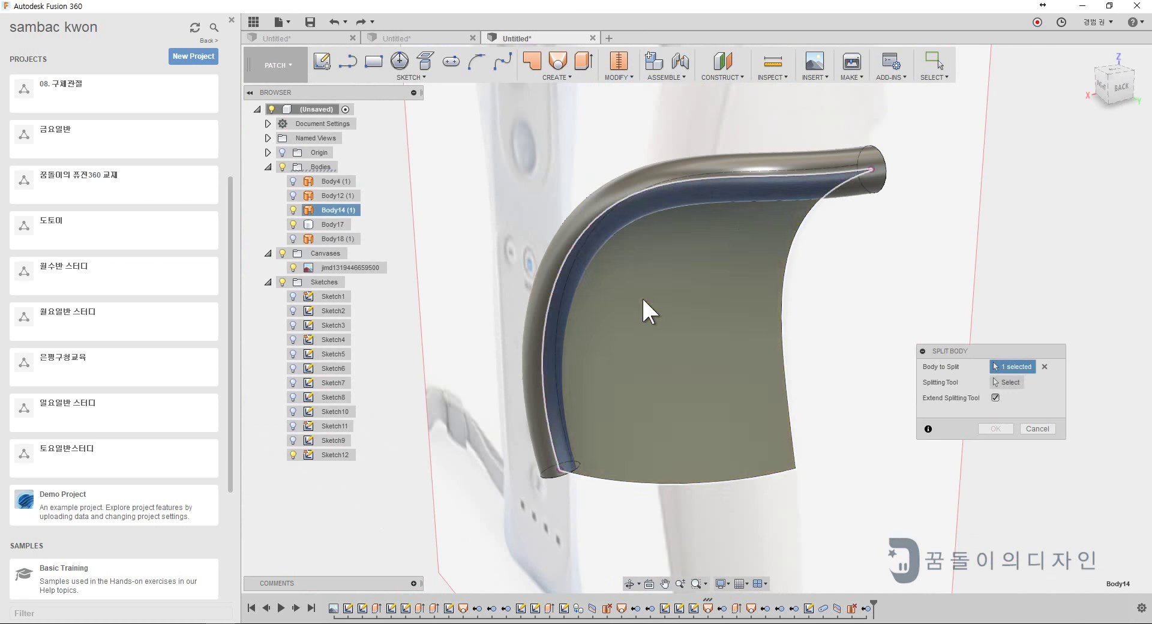
{"action": "left_click", "coordinate": [642, 308]}
{"action": "scroll", "coordinate": [643, 484], "scroll_direction": "up", "scroll_amount": 5}
{"action": "key", "text": "Return"}
{"action": "scroll", "coordinate": [836, 430], "scroll_direction": "down", "scroll_amount": 5}
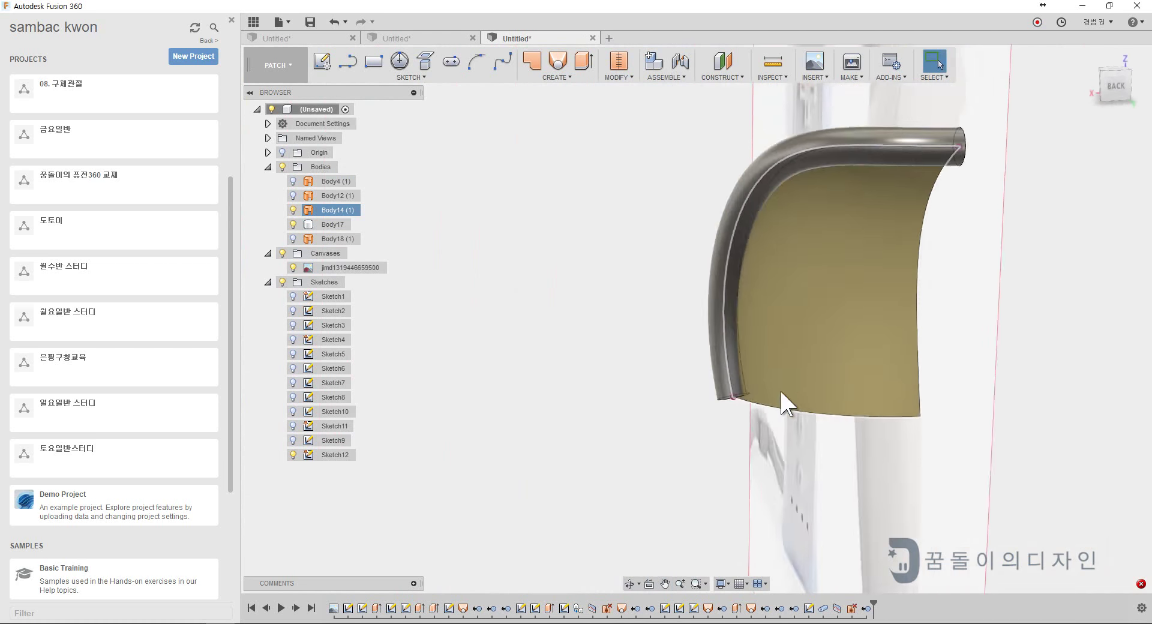
{"action": "middle_click_drag", "start_coordinate": [785, 403], "coordinate": [684, 465], "text": "shift"}
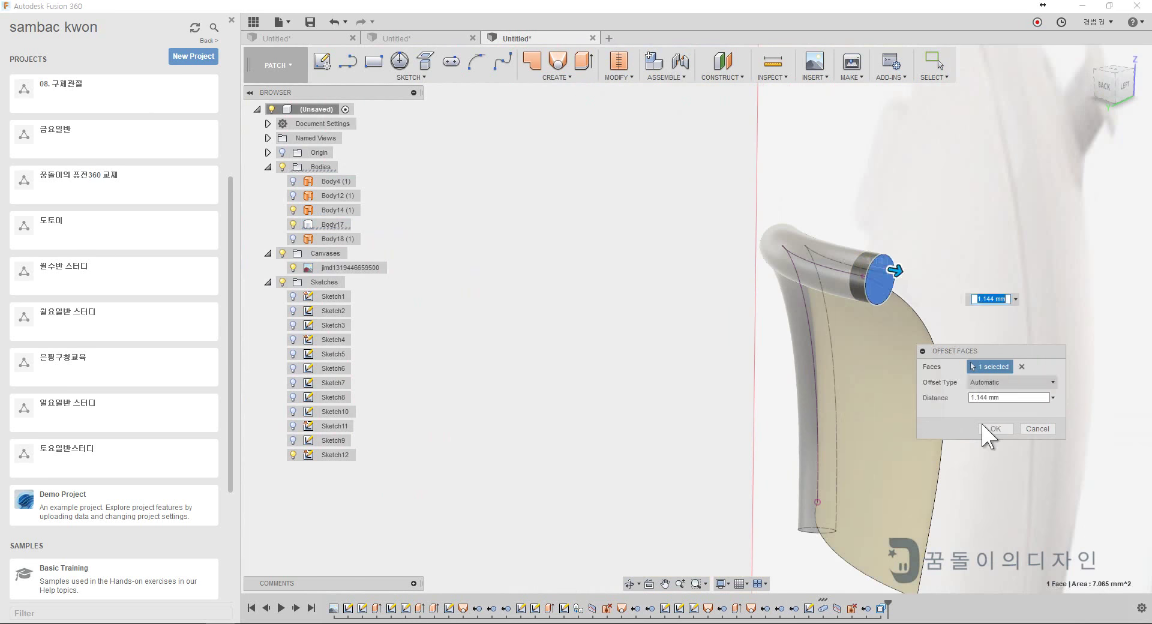
- Offset the tube's end face and delete the tube body, leaving the trimmed surface
{"action": "left_click", "coordinate": [990, 431]}
{"action": "left_click", "coordinate": [999, 445]}
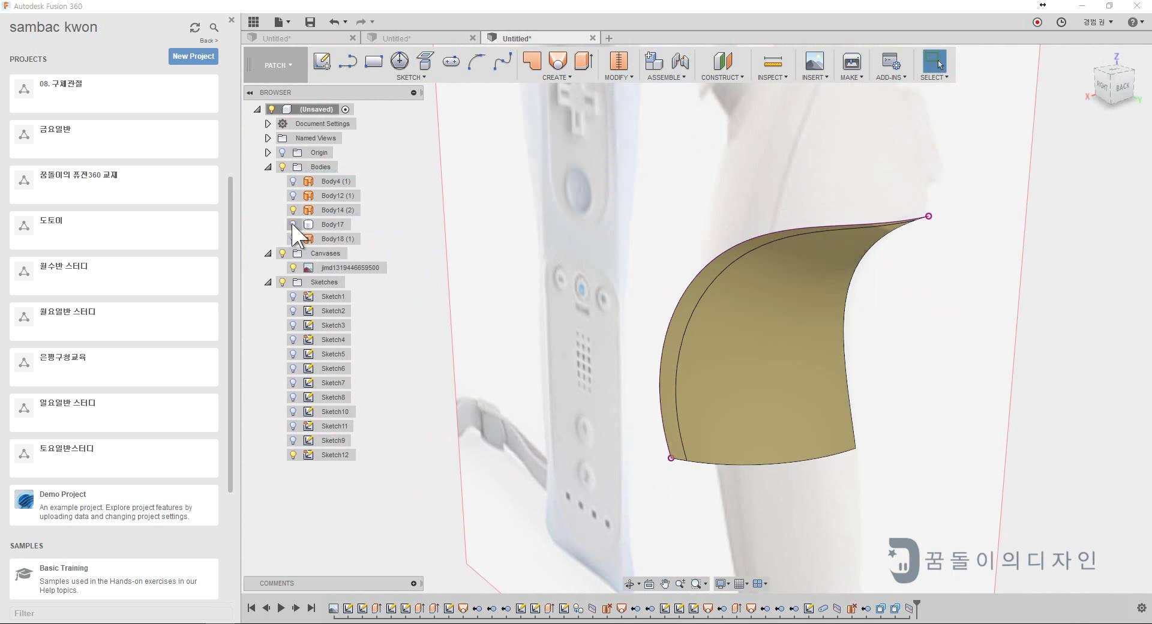
{"action": "left_click", "coordinate": [618, 77]}
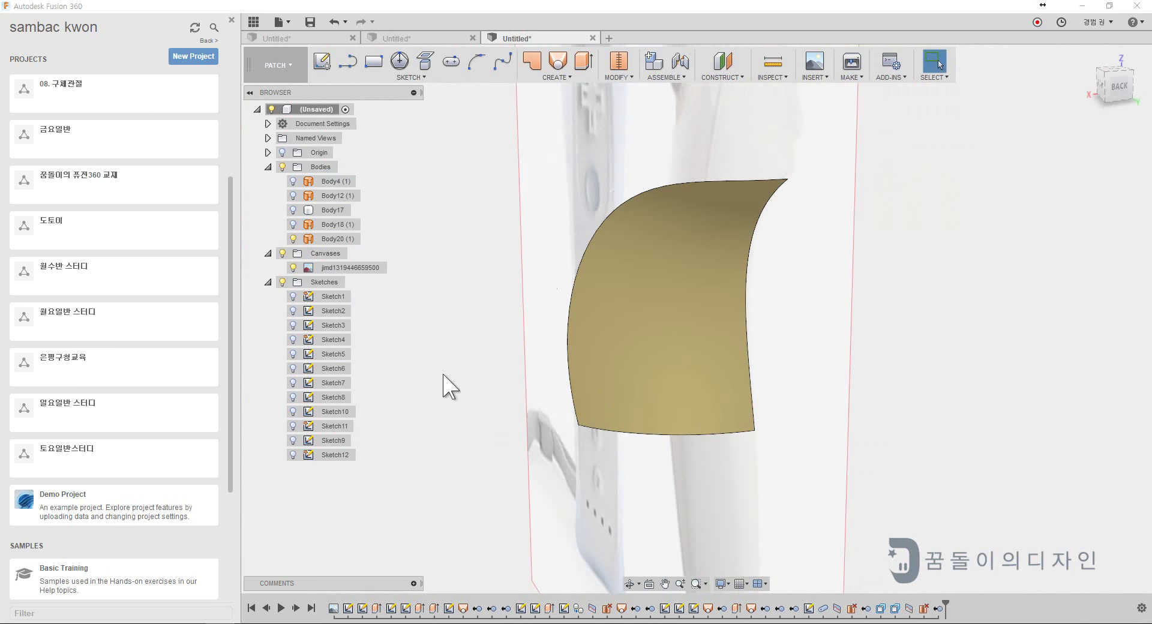
{"action": "middle_click_drag", "start_coordinate": [443, 386], "coordinate": [910, 360], "text": "shift"}
- Sketch a spline rail and loft a surface along it and the short bottom edge
{"action": "left_click", "coordinate": [684, 360]}
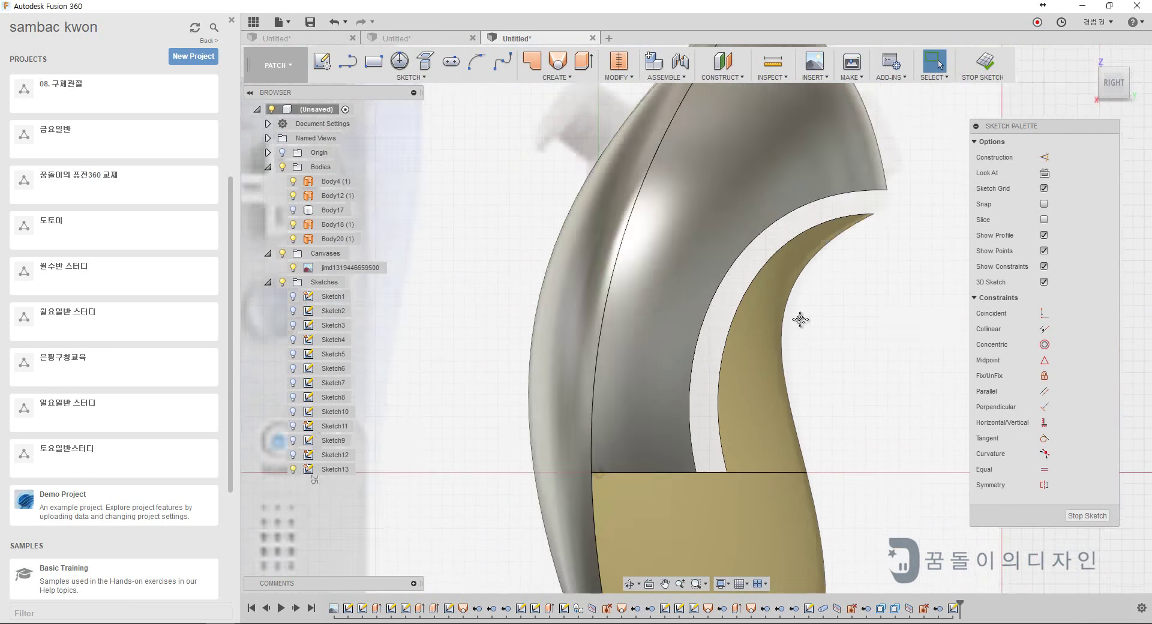
{"action": "left_click", "coordinate": [503, 60]}
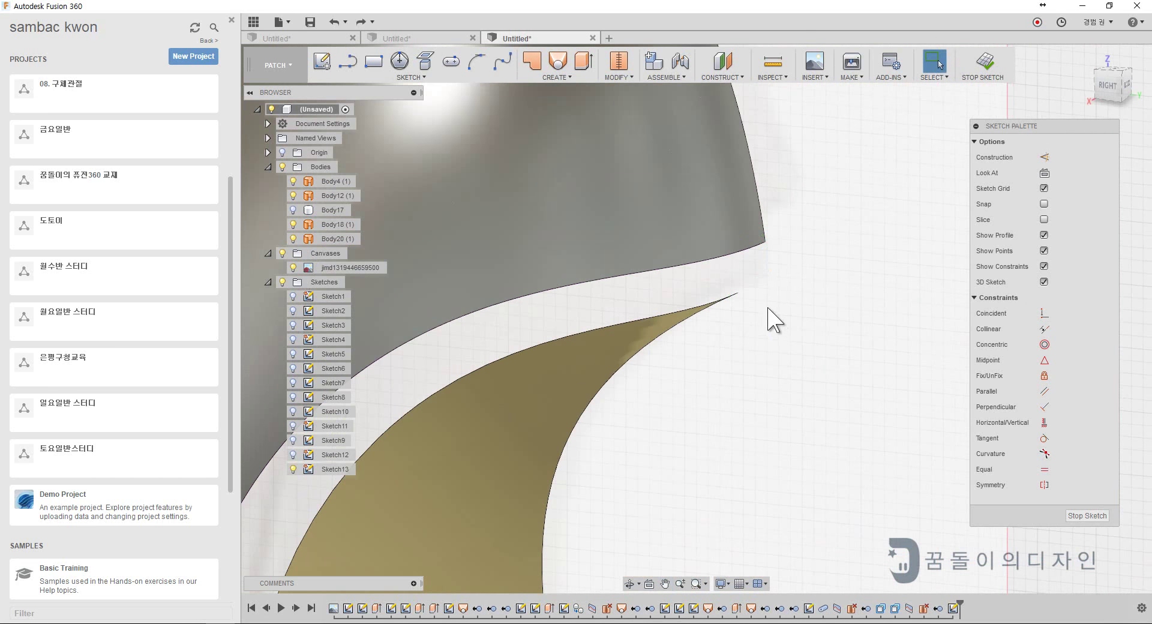
{"action": "left_click", "coordinate": [742, 293]}
{"action": "key", "text": "Escape"}
{"action": "scroll", "coordinate": [791, 294], "scroll_direction": "up", "scroll_amount": 3}
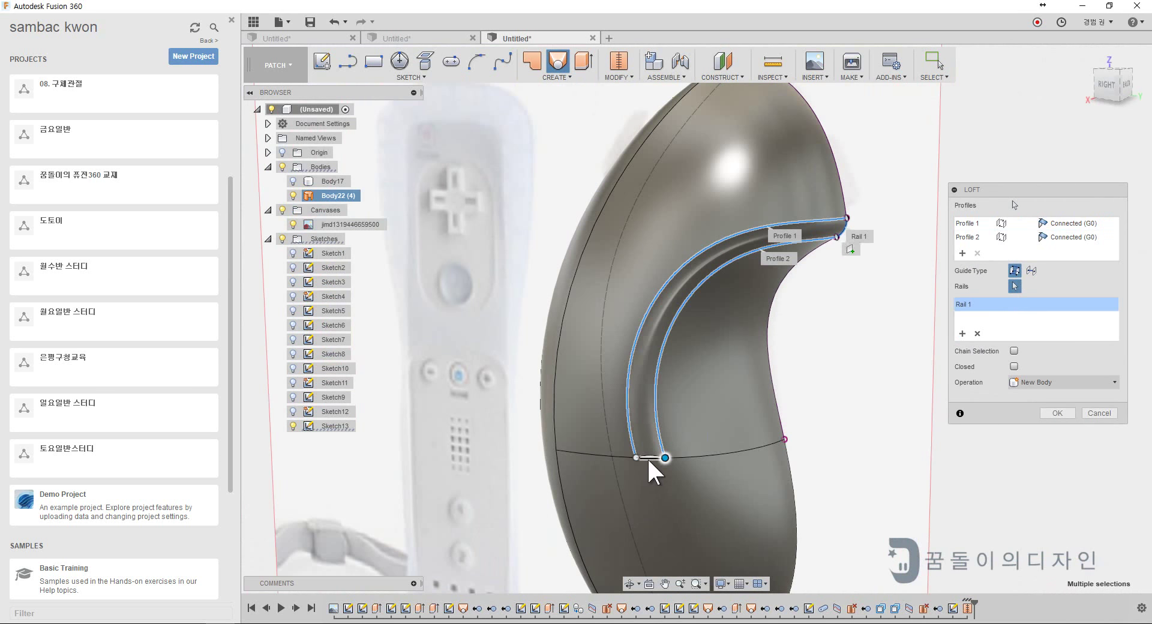
{"action": "left_click", "coordinate": [649, 459]}
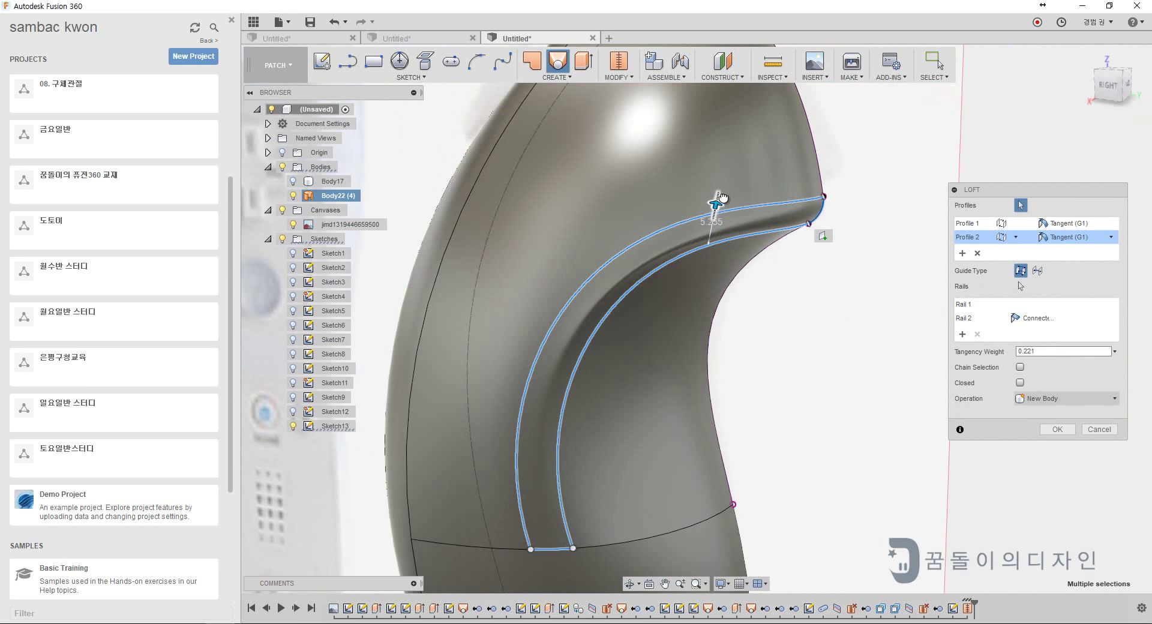
{"action": "key", "text": "Return"}
- In a new sketch, bring in surface intersections and project a curve onto the shell faces
{"action": "left_click", "coordinate": [636, 380]}
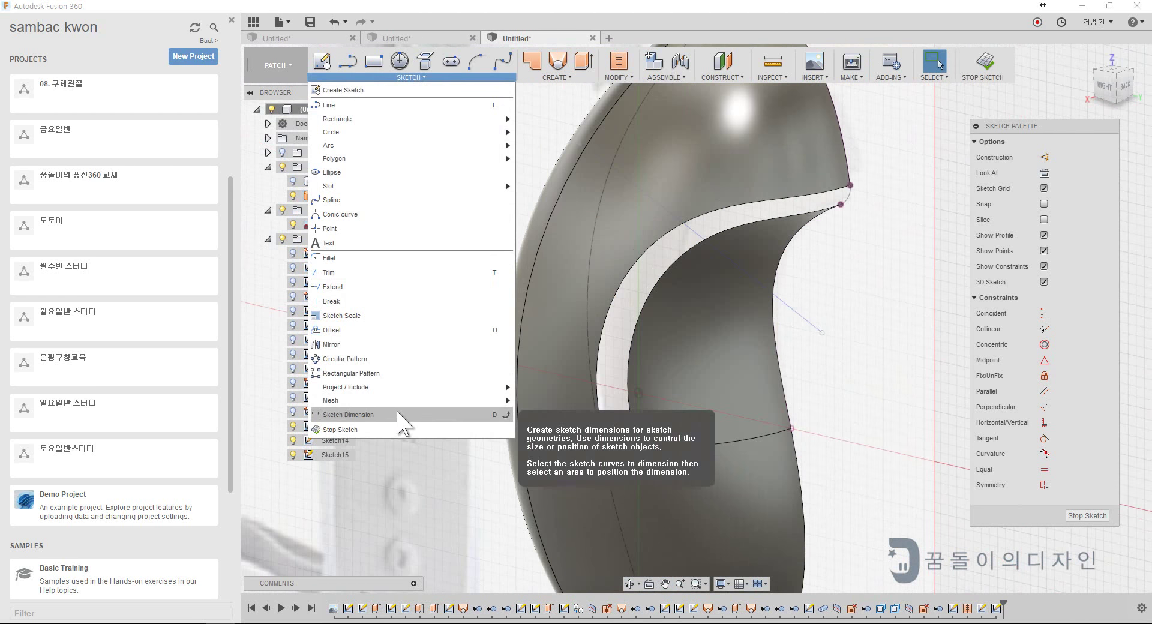
{"action": "left_click", "coordinate": [543, 404]}
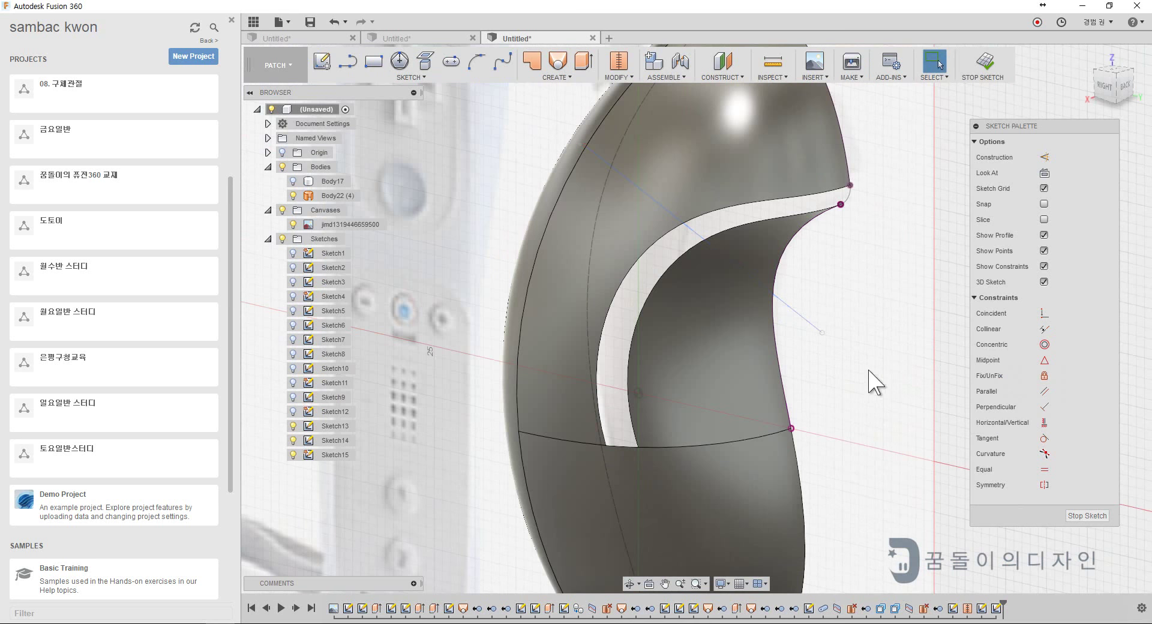
{"action": "left_click", "coordinate": [410, 77]}
{"action": "left_click", "coordinate": [555, 429]}
{"action": "left_click", "coordinate": [795, 352]}
{"action": "left_click", "coordinate": [789, 360]}
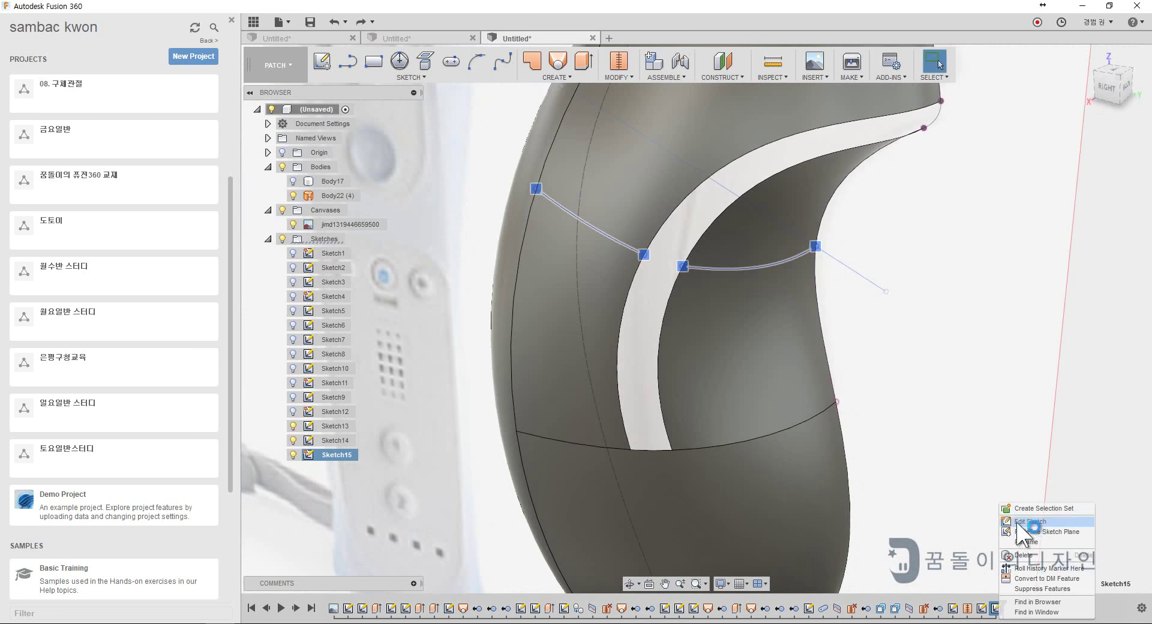
- Loft the groove with three rails and Profile 1 set to Tangent (G1)
{"action": "left_click", "coordinate": [1017, 523]}
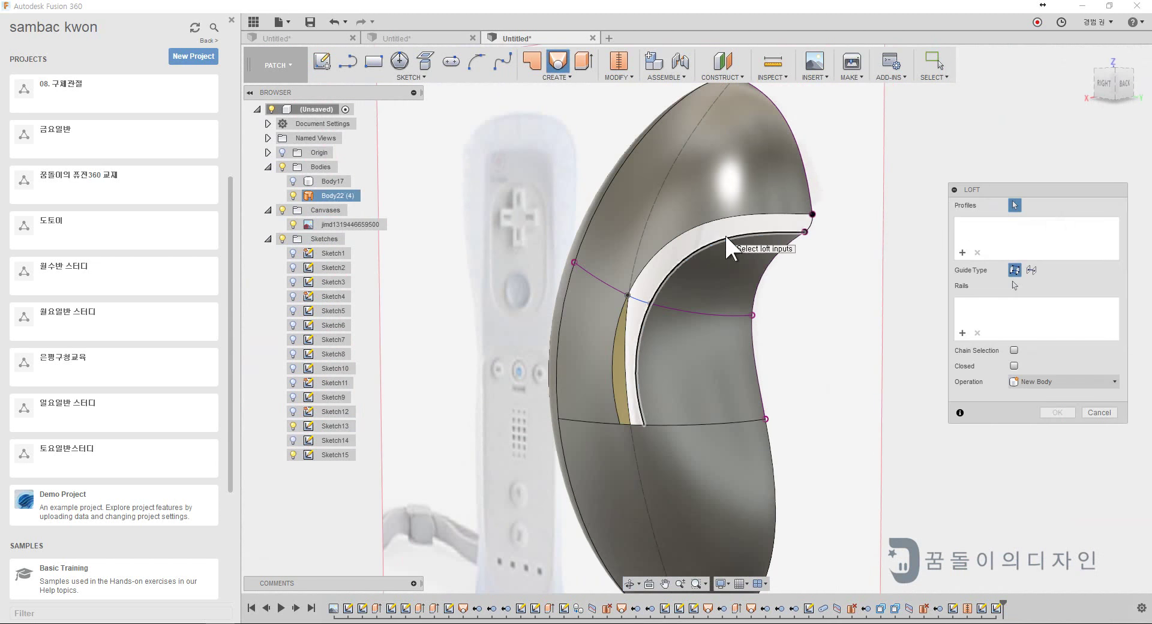
{"action": "left_click", "coordinate": [632, 425]}
{"action": "left_click", "coordinate": [1107, 224]}
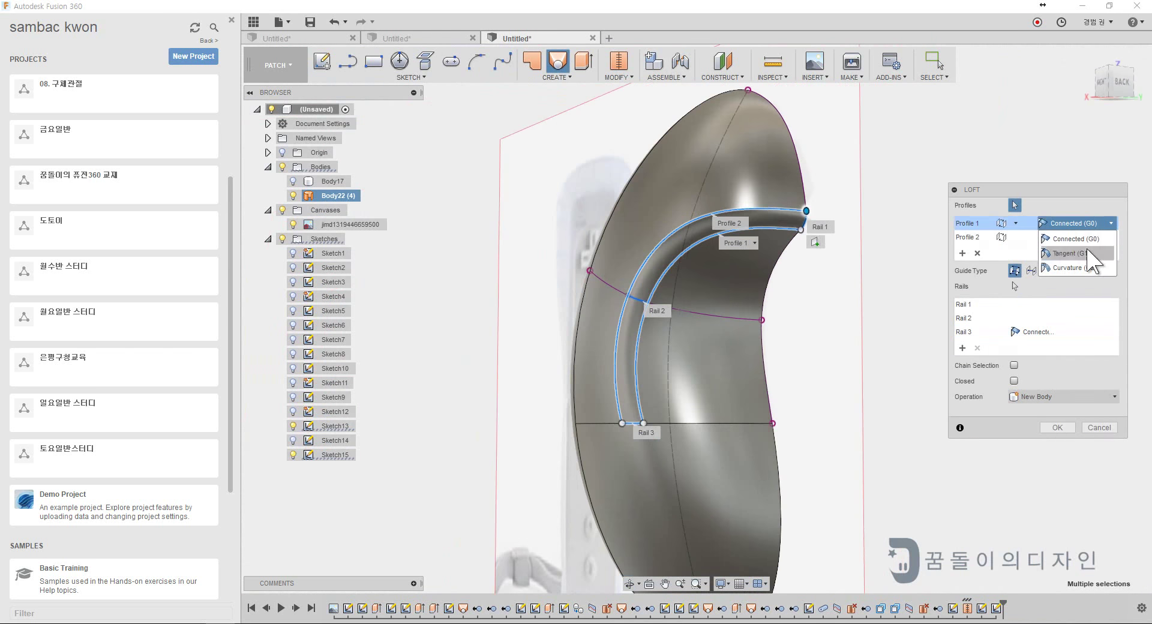
{"action": "left_click", "coordinate": [1057, 443]}
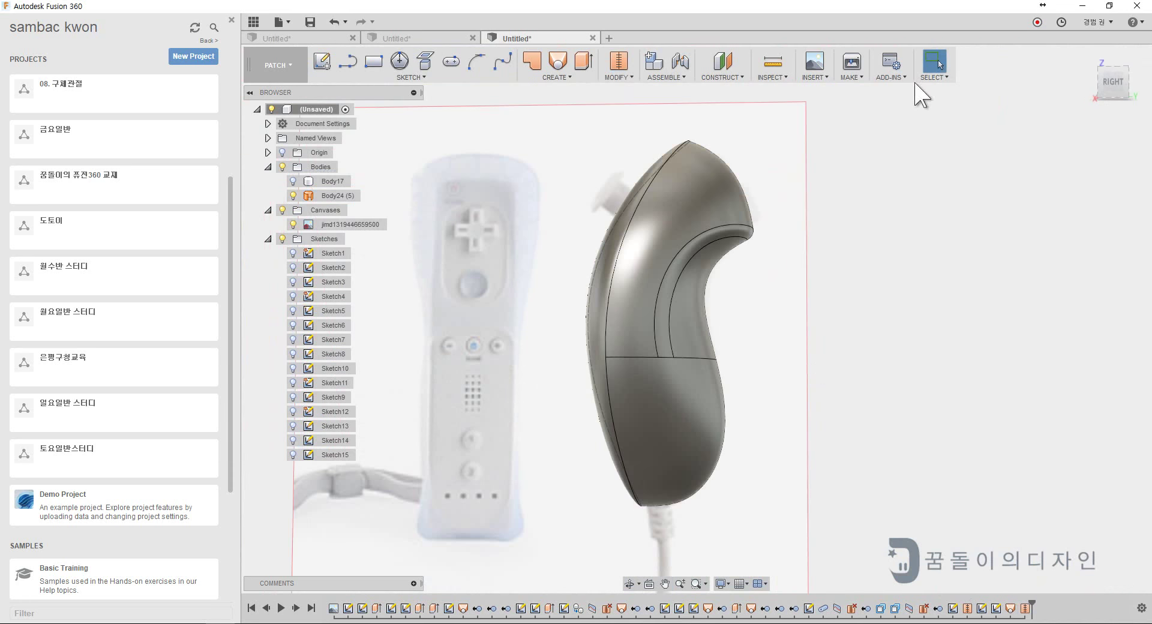
- Mirror the half-shell bodies across the mirror plane
{"action": "middle_click_drag", "start_coordinate": [918, 96], "coordinate": [705, 234], "text": "shift"}
{"action": "left_click", "coordinate": [556, 191]}
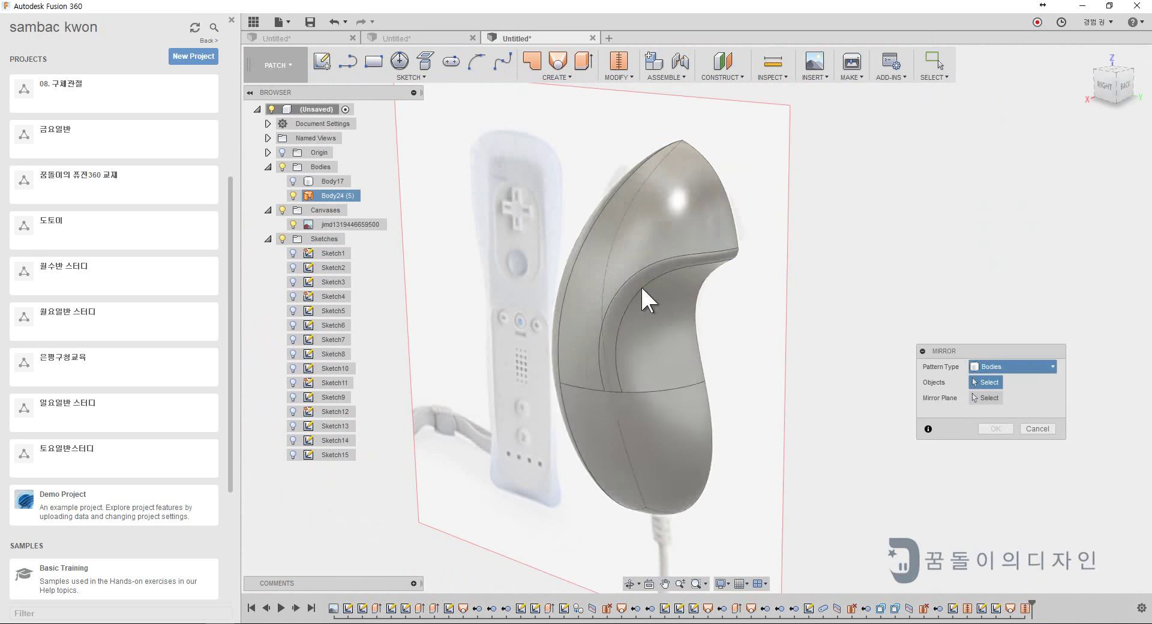
{"action": "left_click", "coordinate": [643, 296]}
{"action": "key", "text": "Return"}
{"action": "key", "text": "Return"}
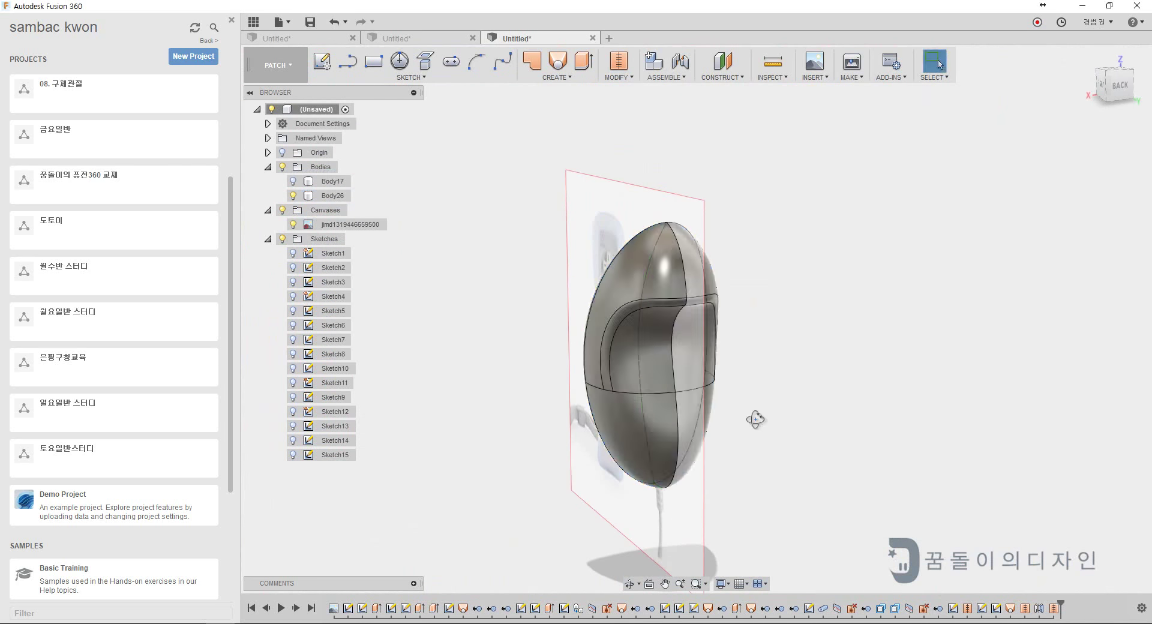
{"action": "middle_click_drag", "start_coordinate": [754, 420], "coordinate": [823, 360], "text": "shift"}
{"action": "scroll", "coordinate": [697, 368], "scroll_direction": "up", "scroll_amount": 3}
{"action": "middle_click_drag", "start_coordinate": [697, 368], "coordinate": [520, 210], "text": "shift"}
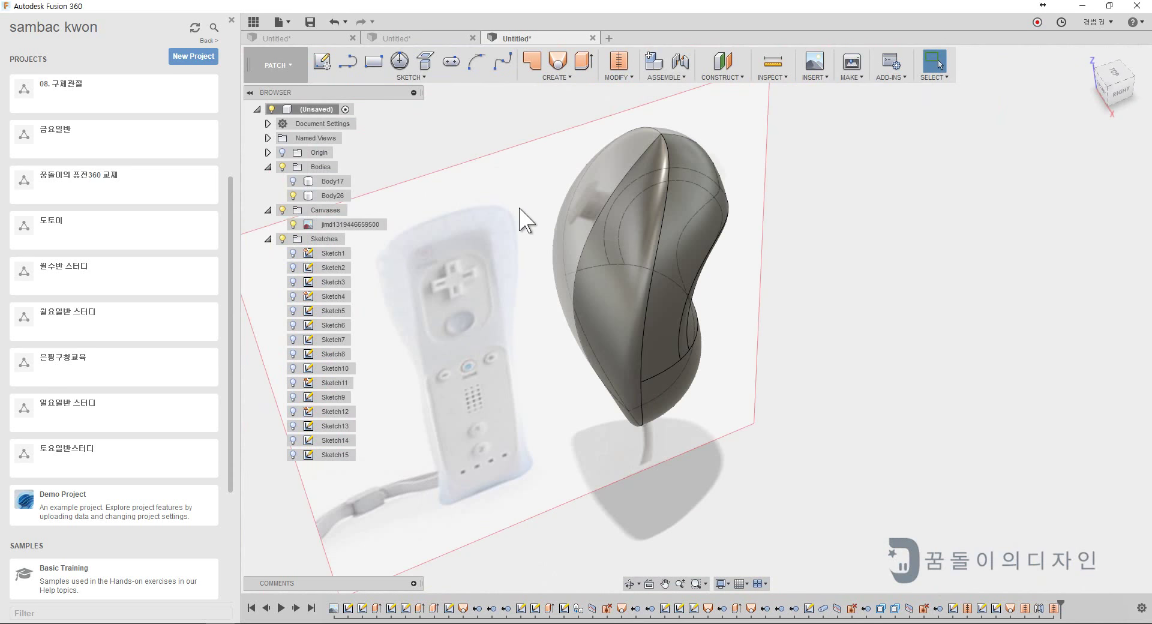
- Run a draft analysis on the shell, then clear it from the model
{"action": "left_click", "coordinate": [773, 76]}
{"action": "left_click", "coordinate": [792, 147]}
{"action": "left_click", "coordinate": [684, 368]}
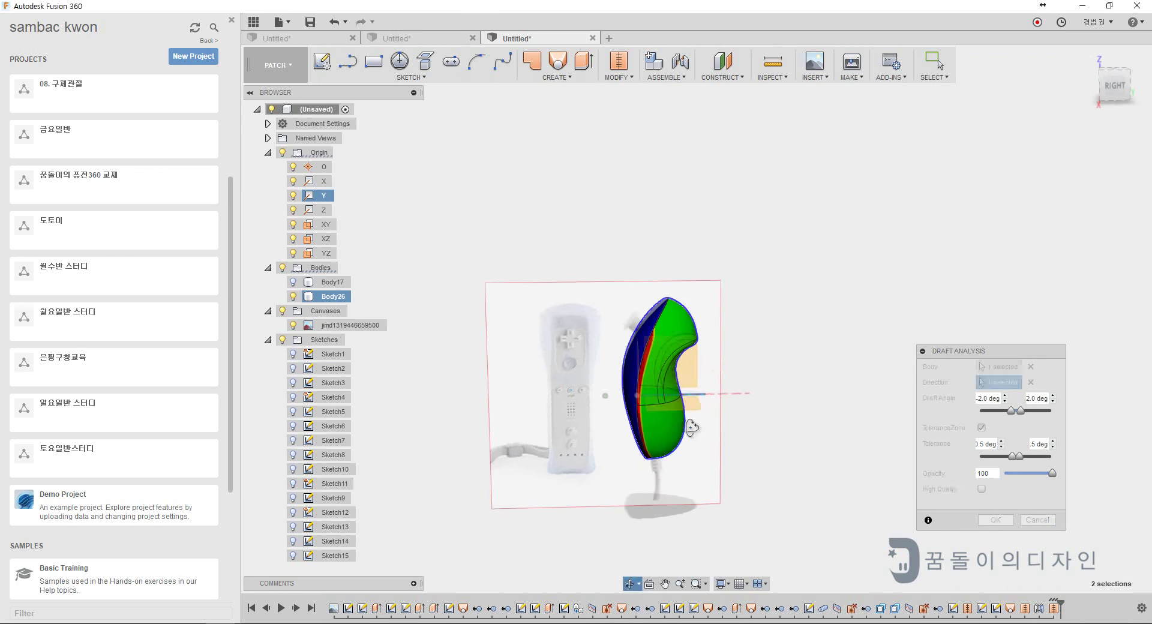
{"action": "key", "text": "Return"}
{"action": "scroll", "coordinate": [656, 429], "scroll_direction": "up", "scroll_amount": 3}
{"action": "left_click", "coordinate": [323, 268]}
- Unstitch the shell, restitch the selected surfaces, and hide the reference canvas
{"action": "key", "text": "Delete"}
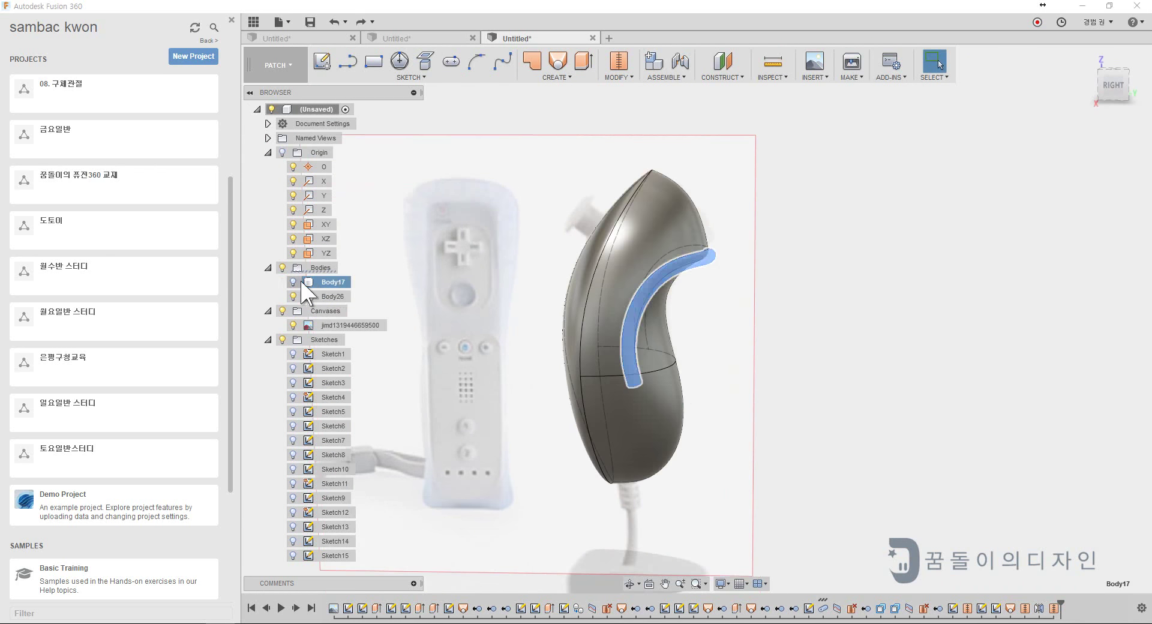
{"action": "left_click", "coordinate": [618, 76]}
{"action": "left_click", "coordinate": [636, 198]}
{"action": "left_click", "coordinate": [995, 423]}
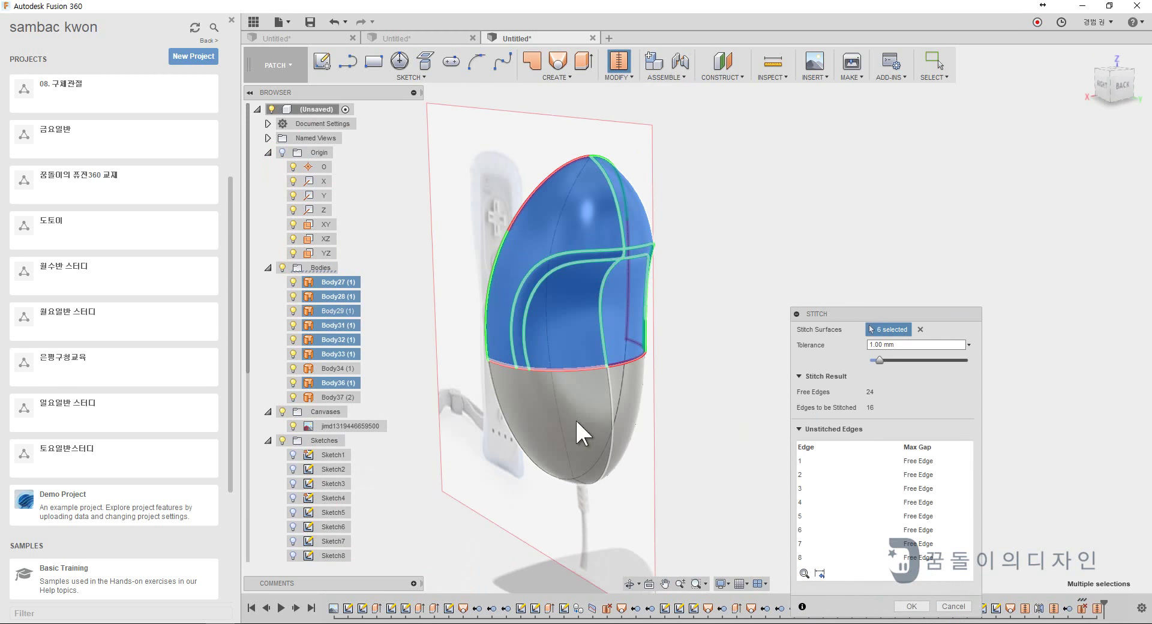
{"action": "key", "text": "Return"}
{"action": "middle_click_drag", "start_coordinate": [694, 432], "coordinate": [334, 296], "text": "shift"}
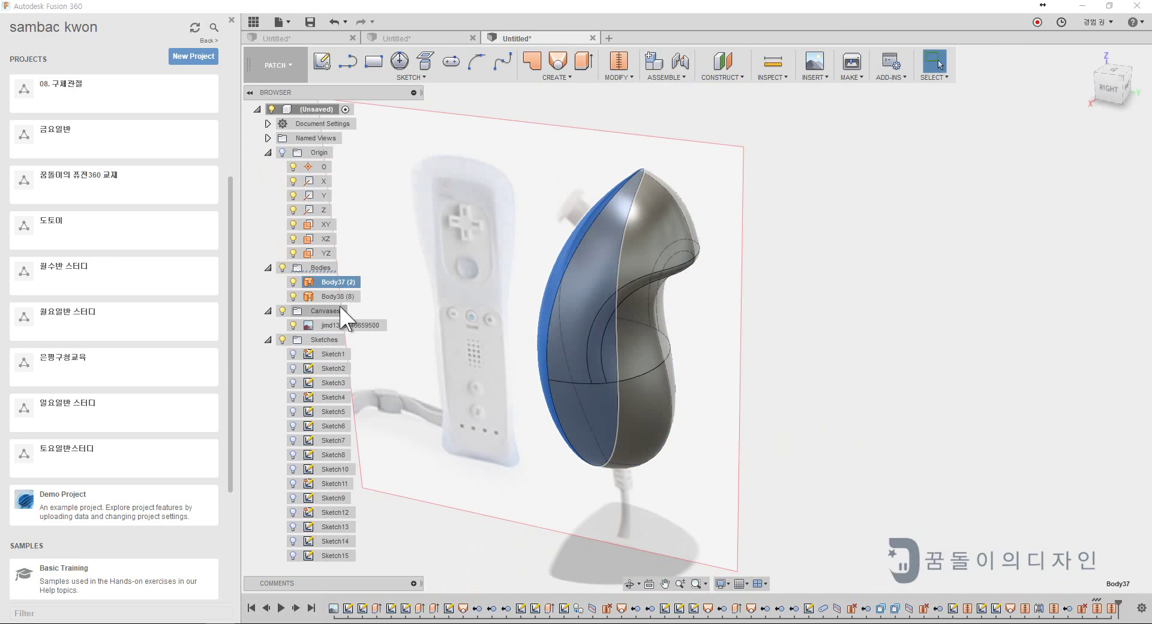
{"action": "left_click", "coordinate": [293, 325]}
- Patch the open boundary at the top of the shell
{"action": "left_click", "coordinate": [558, 60]}
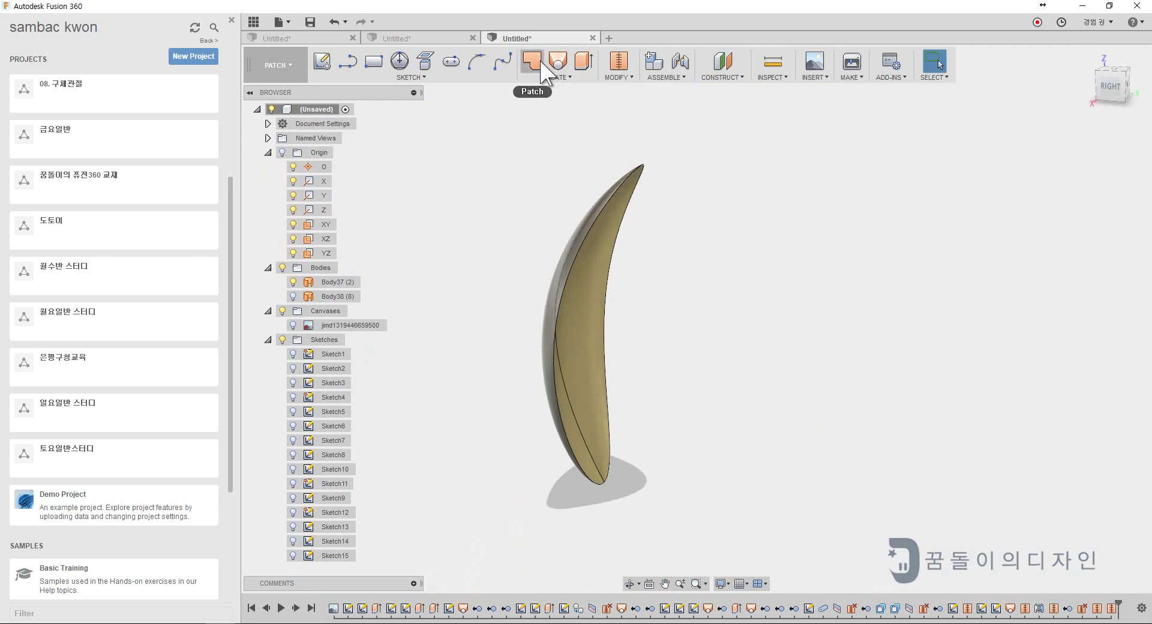
{"action": "middle_click_drag", "start_coordinate": [558, 240], "coordinate": [668, 476], "text": "shift"}
{"action": "left_click", "coordinate": [532, 291]}
{"action": "key", "text": "Return"}
{"action": "mouse_move", "coordinate": [531, 287]}
{"action": "middle_mouse_down", "text": "shift"}
{"action": "mouse_move", "coordinate": [830, 390]}
{"action": "mouse_move", "coordinate": [890, 378]}
{"action": "mouse_move", "coordinate": [744, 404]}
{"action": "mouse_move", "coordinate": [810, 414]}
{"action": "middle_mouse_up", "text": "shift"}
- Stitch the top patch and the main shell surfaces into one body
{"action": "left_click", "coordinate": [633, 247]}
{"action": "key", "text": "Return"}
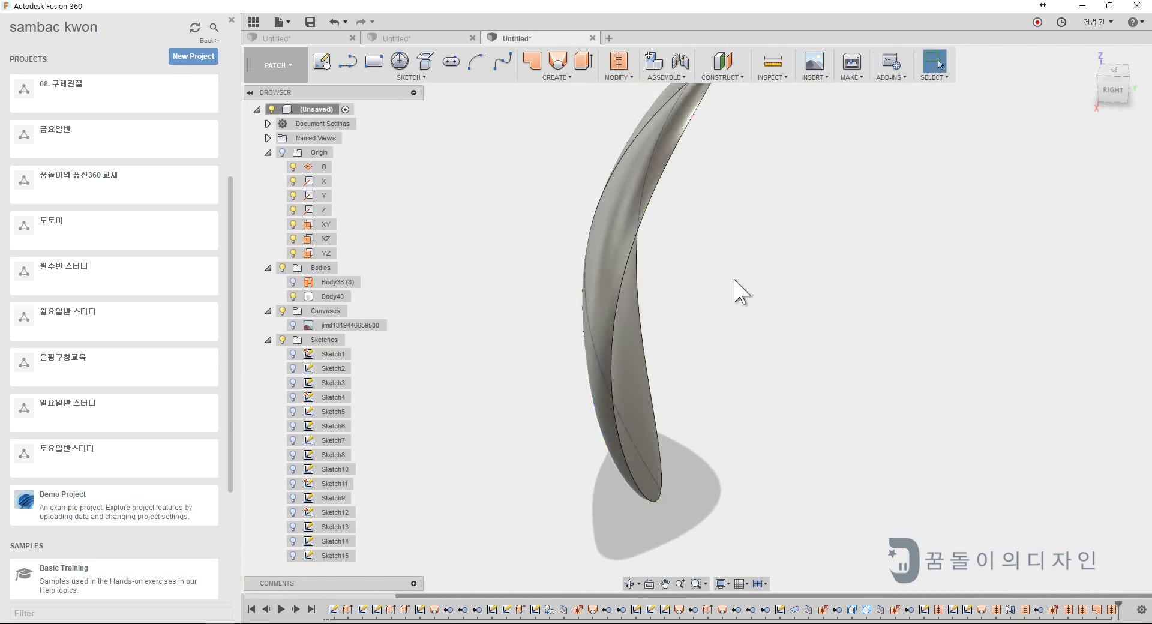
{"action": "middle_click_drag", "start_coordinate": [741, 288], "coordinate": [540, 294], "text": "shift"}
{"action": "left_click", "coordinate": [333, 282]}
{"action": "middle_click_drag", "start_coordinate": [828, 397], "coordinate": [930, 443], "text": "shift"}
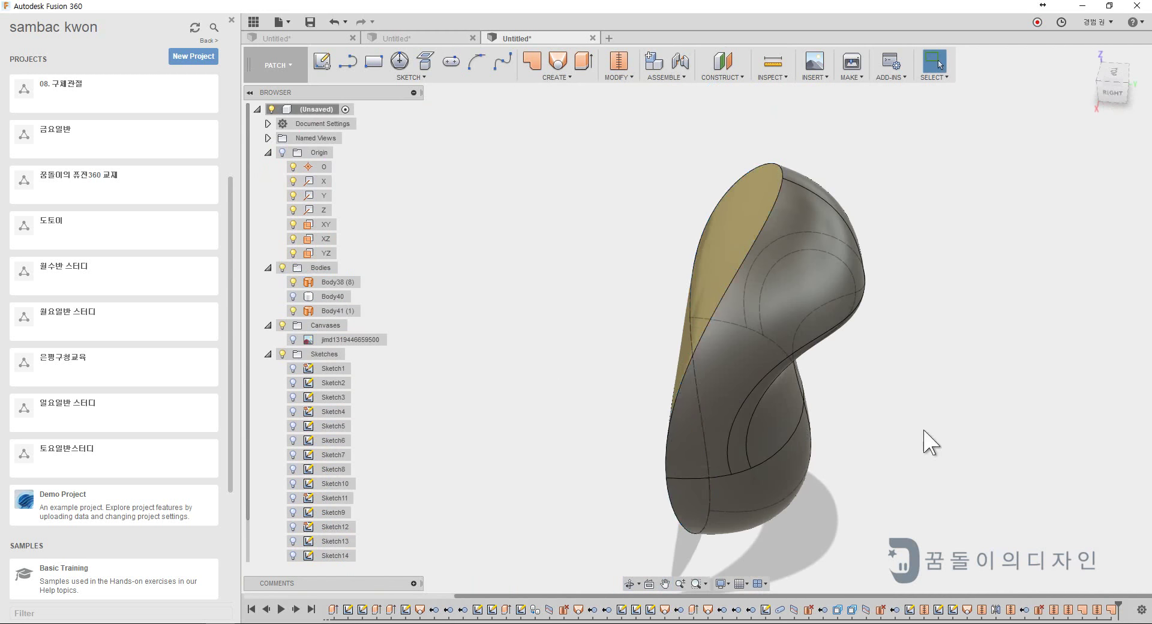
{"action": "left_click", "coordinate": [707, 265]}
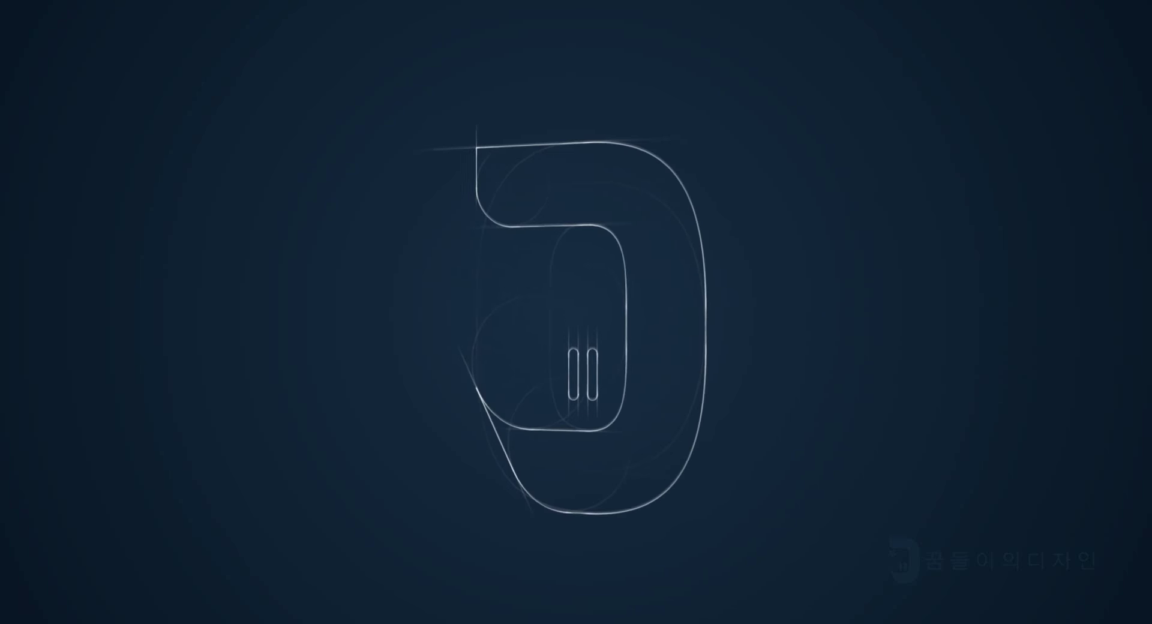